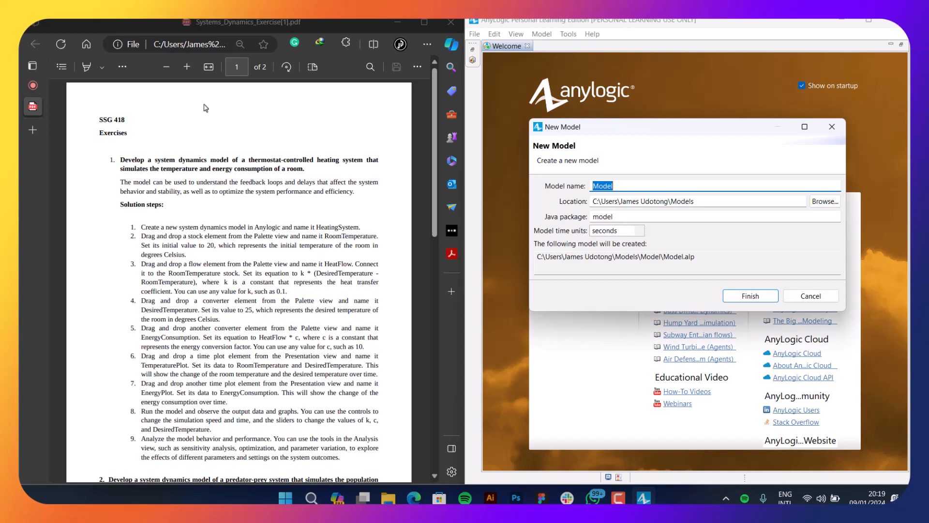
pyautogui.click(34, 86)
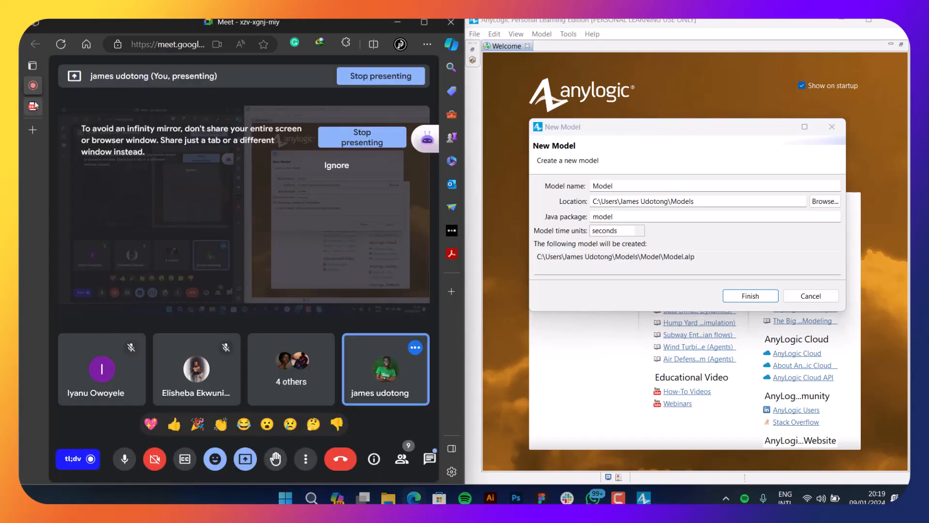
pyautogui.click(34, 108)
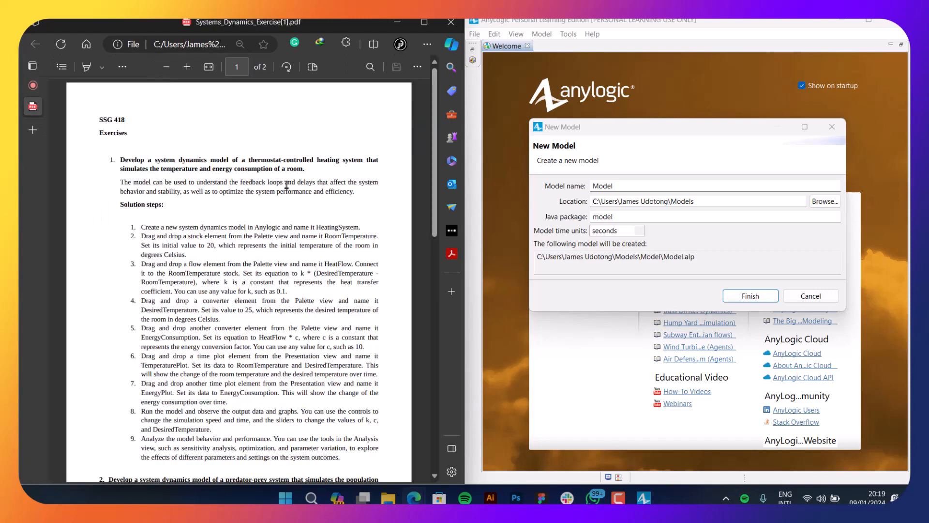
# Step: Name the new model HeatingSystem and create it with the default location and seconds as time units
pyautogui.click(625, 188)
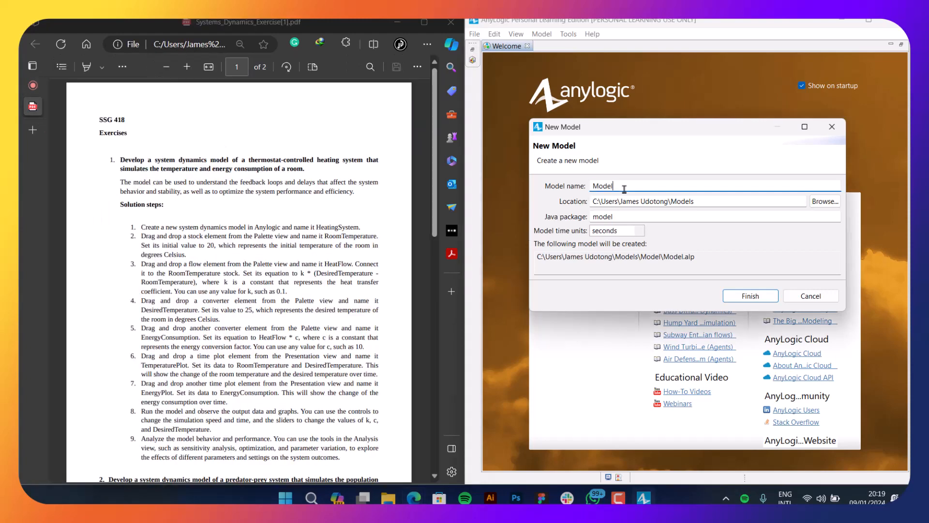
pyautogui.doubleClick(624, 189)
pyautogui.press('BackSpace')
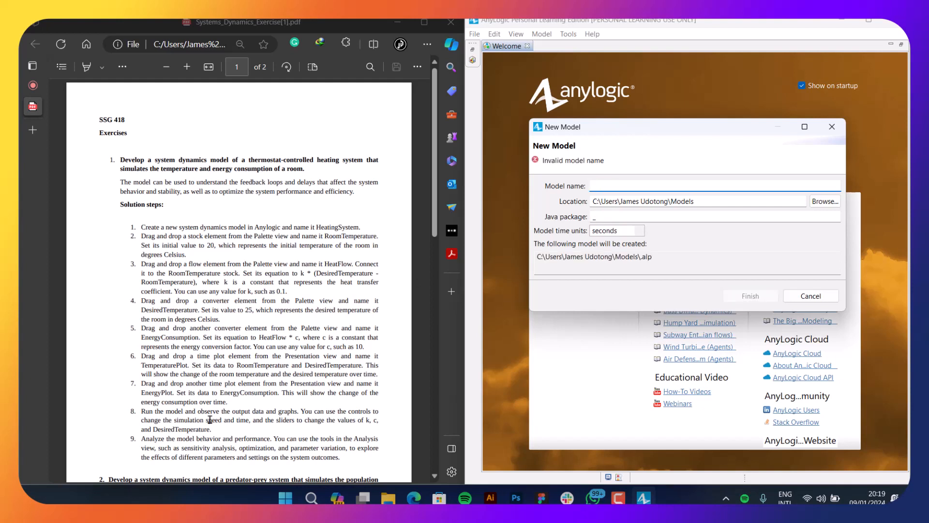
pyautogui.write('HE')
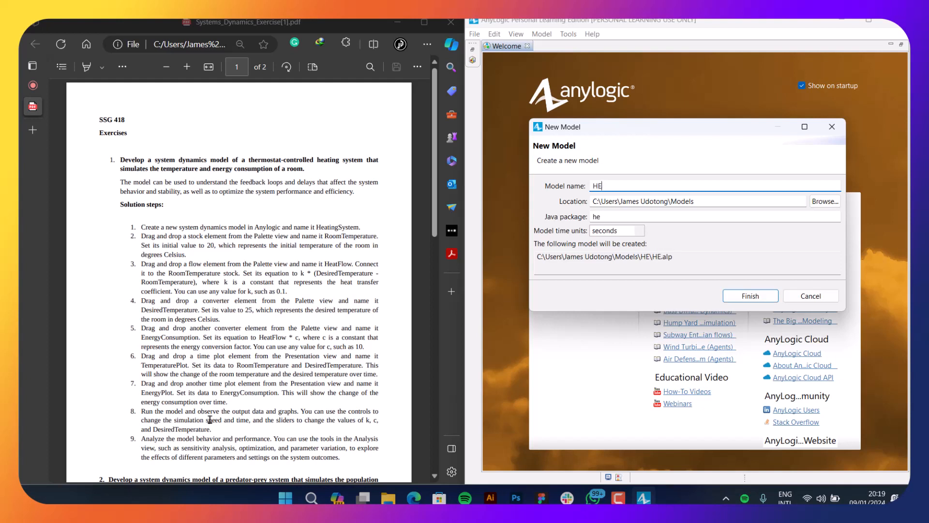
pyautogui.press('BackSpace')
pyautogui.write('eatingSys')
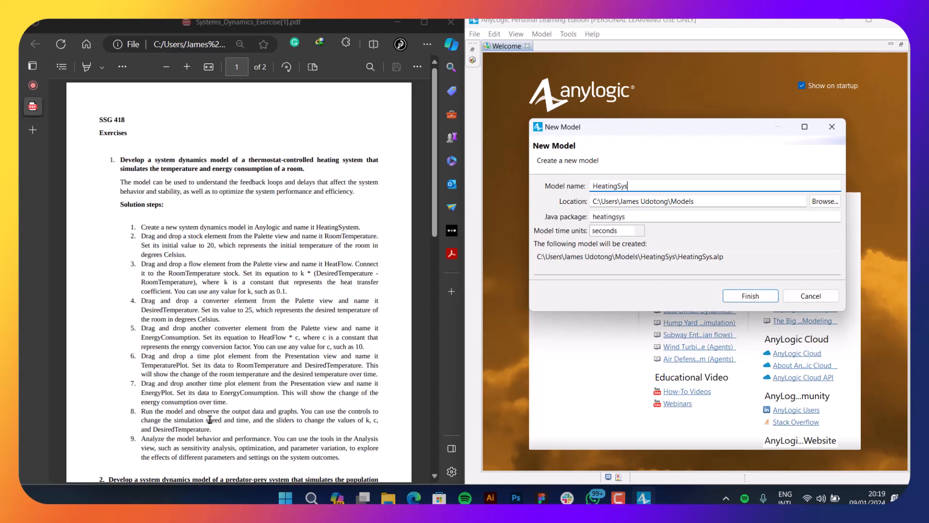
pyautogui.write('tem')
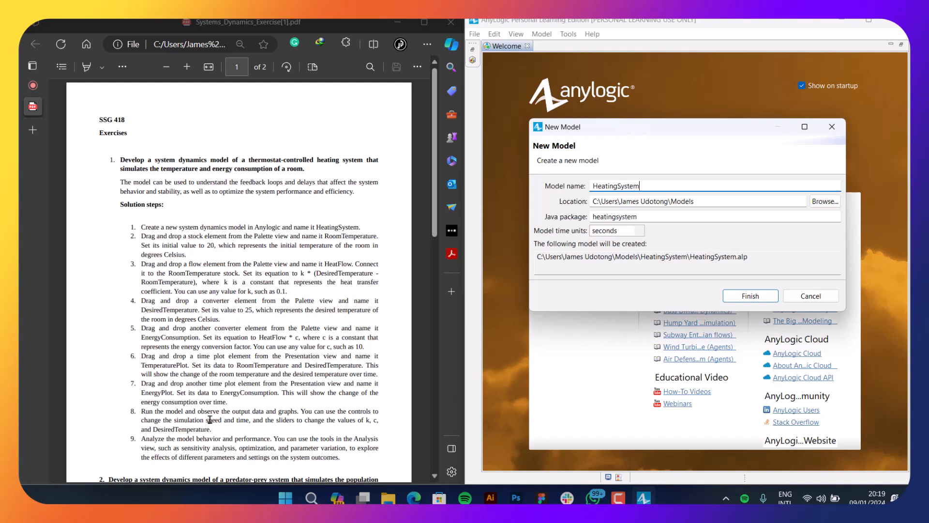
pyautogui.click(756, 297)
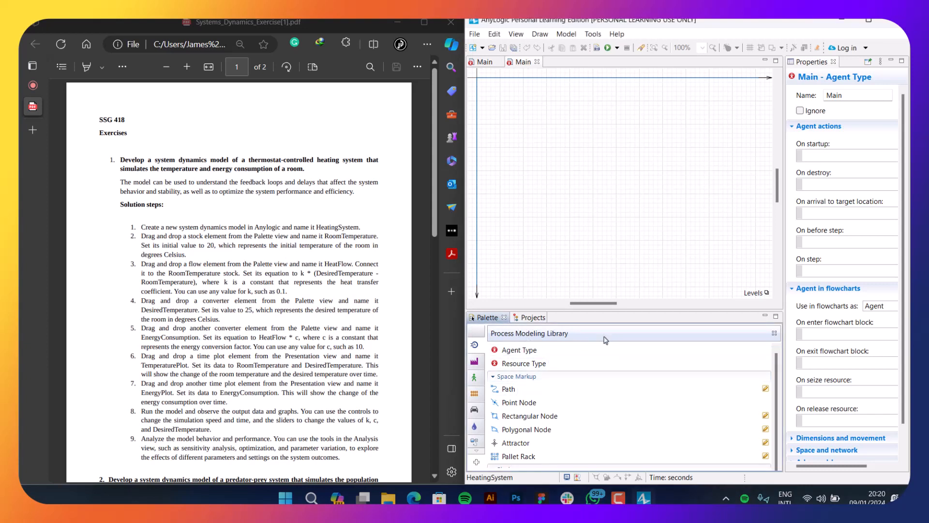
# Step: Search the palette for "stock" and place a System Dynamics Stock in the upper middle of the Main canvas
pyautogui.scroll(2, 606, 340)
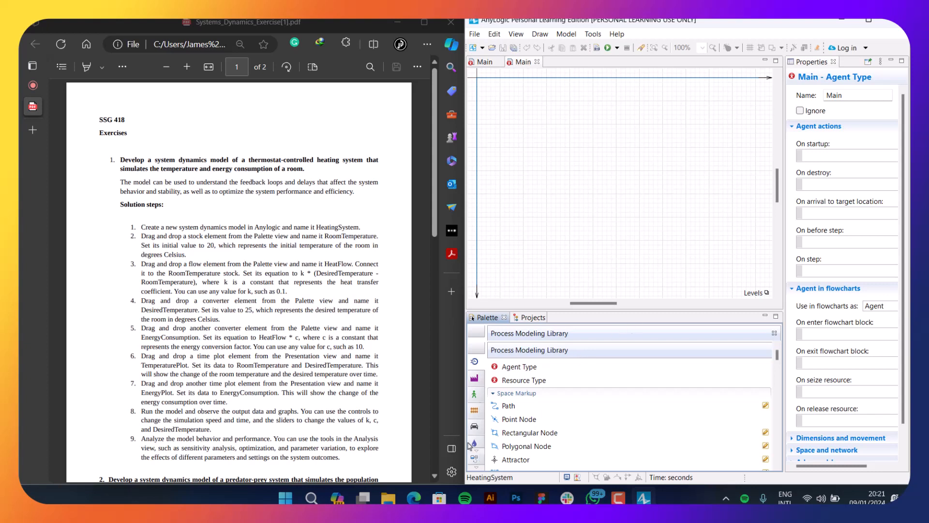
pyautogui.write('stock')
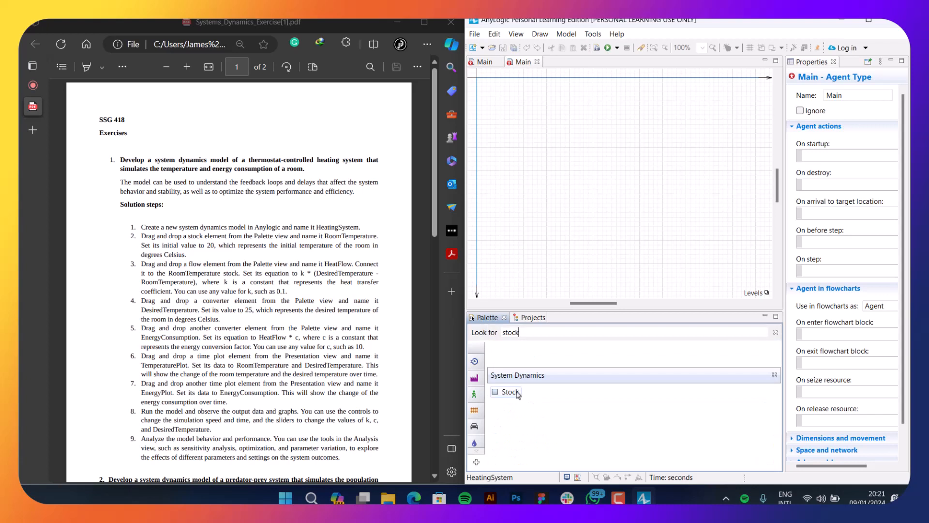
pyautogui.moveTo(517, 394); pyautogui.dragTo(600, 133)
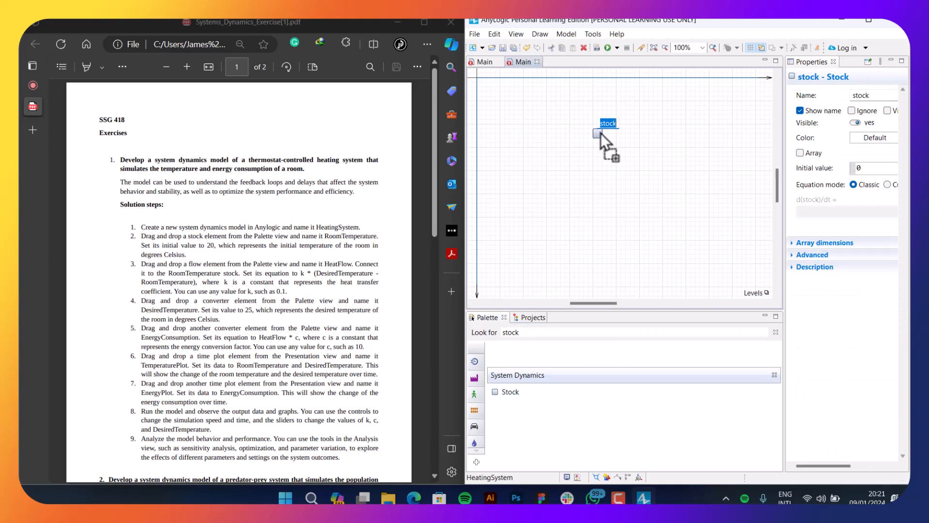
pyautogui.click(598, 131)
pyautogui.click(608, 123)
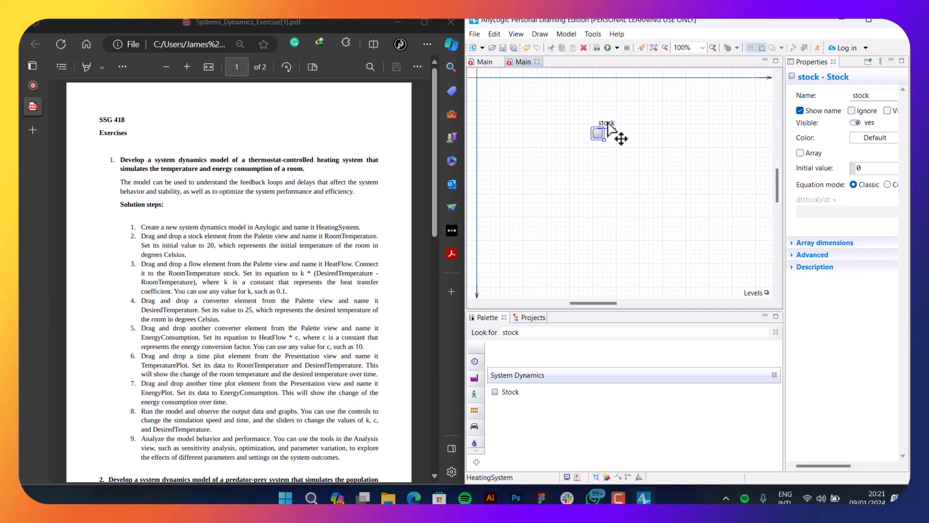
# Step: Rename the new stock to RoomTemperature
pyautogui.click(876, 96)
pyautogui.doubleClick(876, 97)
pyautogui.press('BackSpace')
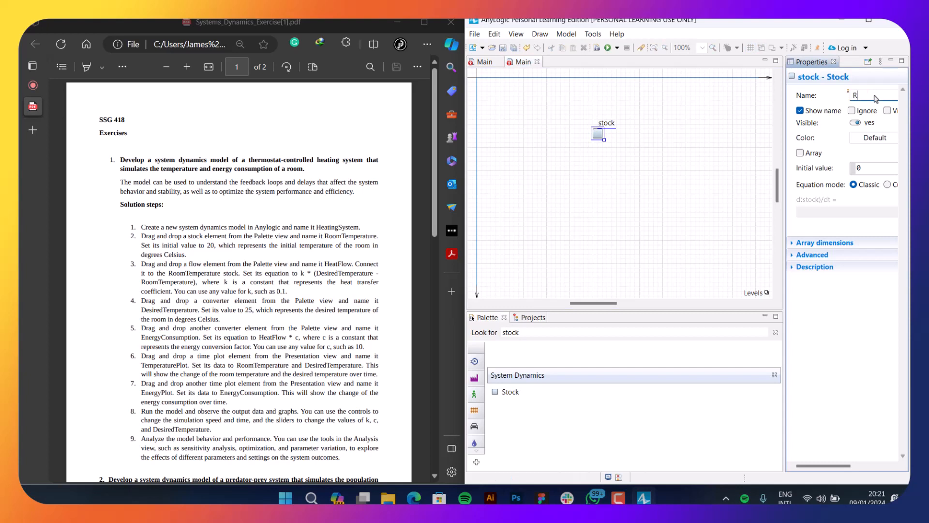
pyautogui.write('Ro')
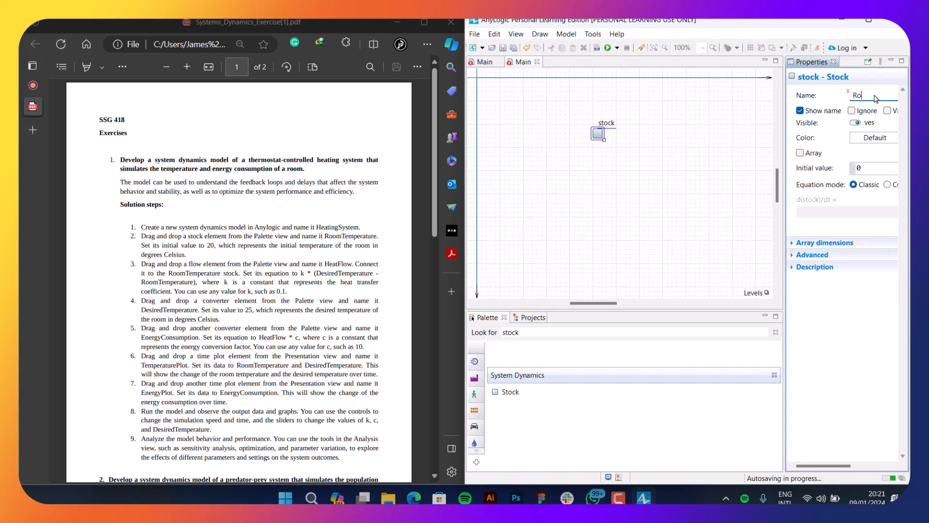
pyautogui.write('omTempera')
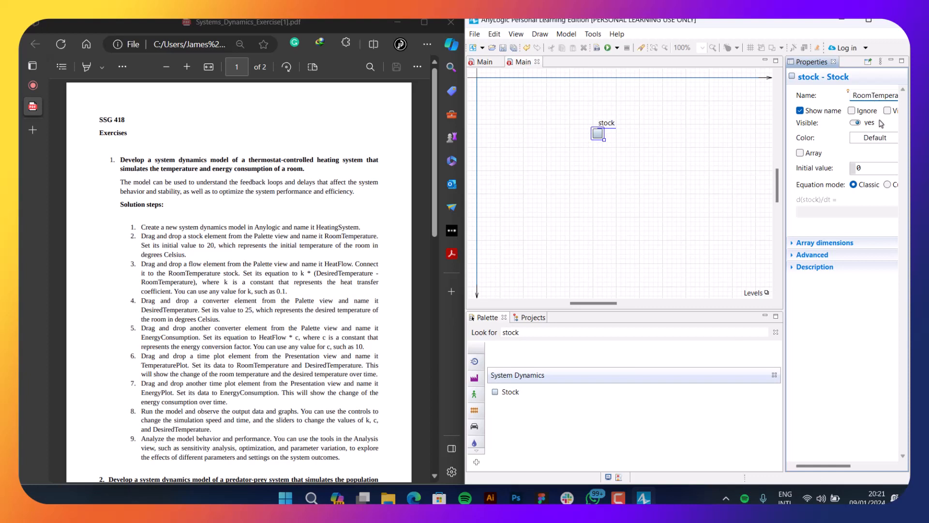
# Step: Set the RoomTemperature stock's initial value to 20 and widen the properties view so its fields fit
pyautogui.doubleClick(870, 166)
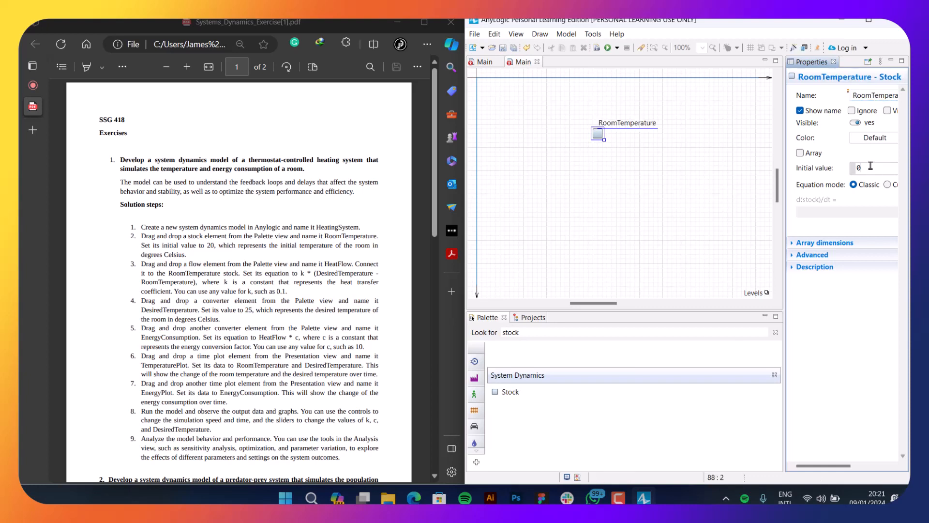
pyautogui.write('20')
pyautogui.click(793, 245)
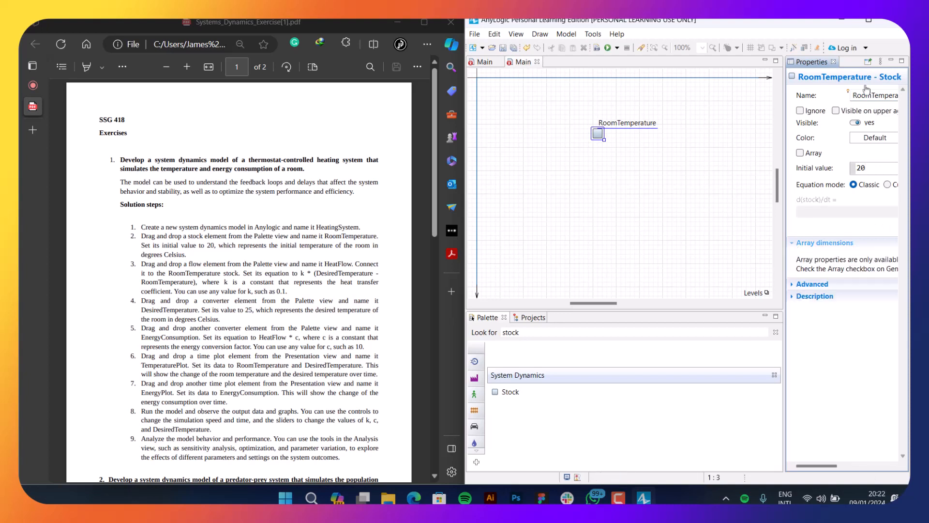
pyautogui.click(793, 245)
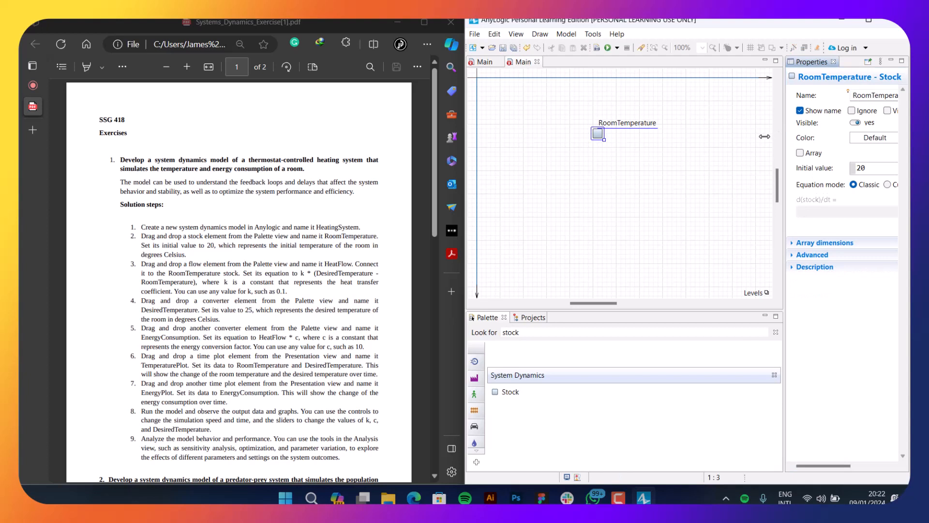
pyautogui.moveTo(763, 142); pyautogui.dragTo(738, 142)
pyautogui.click(635, 181)
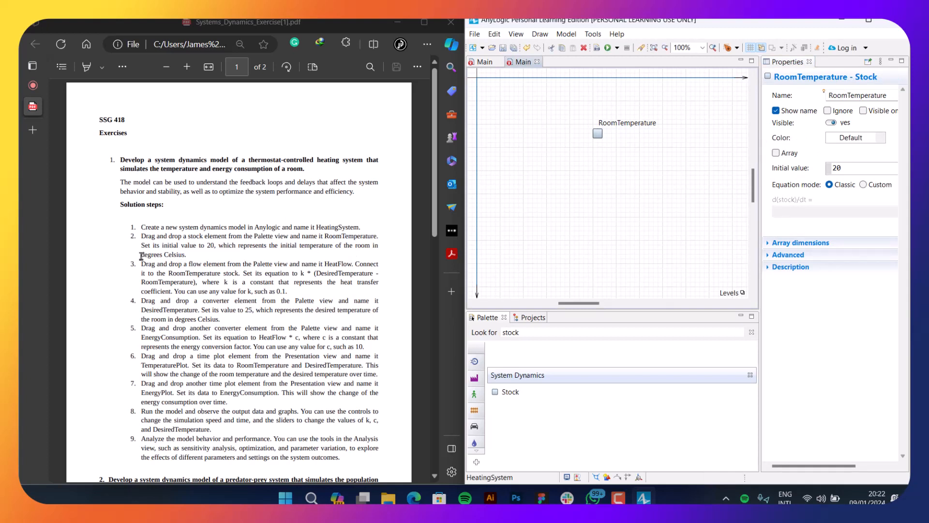
# Step: Find the System Dynamics Flow in the palette, place it below the stock and attach RoomTemperature to the flow's arrow end
pyautogui.doubleClick(510, 333)
pyautogui.write('f')
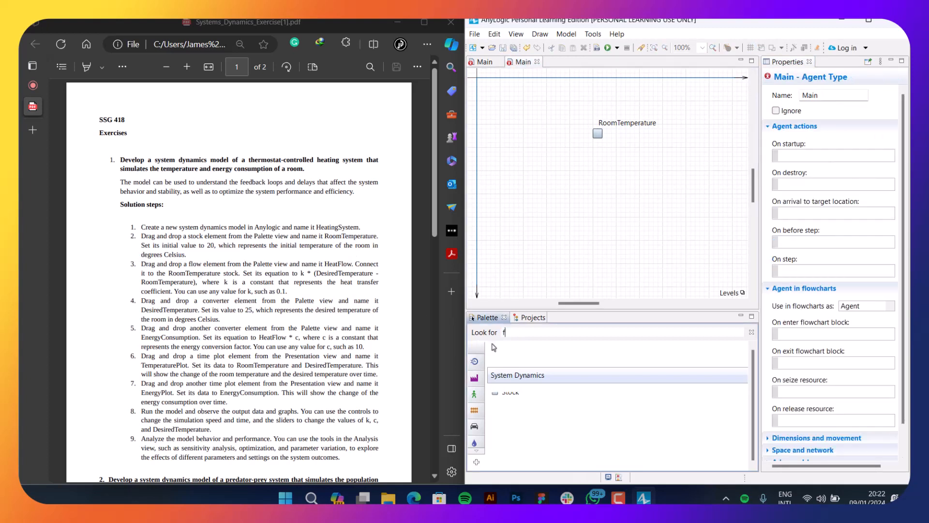
pyautogui.write('lowEl')
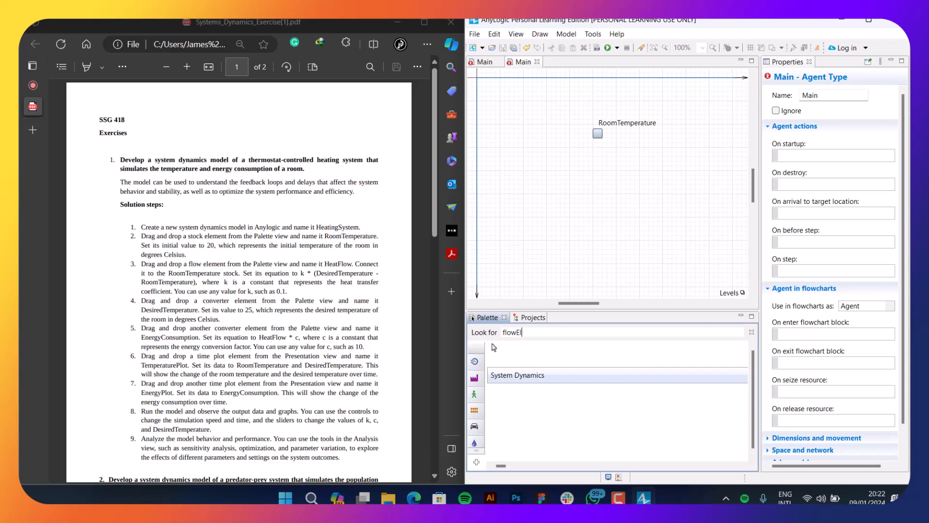
pyautogui.write('eme')
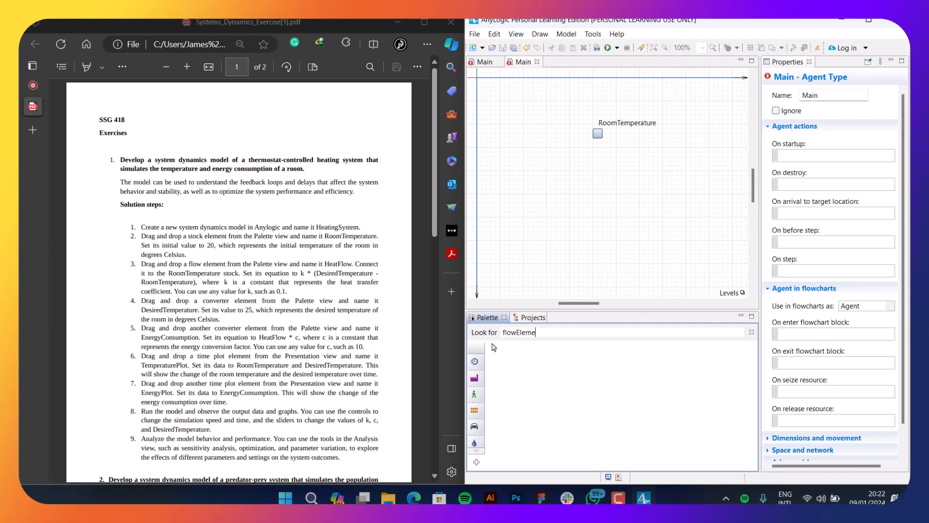
pyautogui.press('BackSpace')
pyautogui.press('BackSpace')
pyautogui.press('BackSpace')
pyautogui.press('BackSpace')
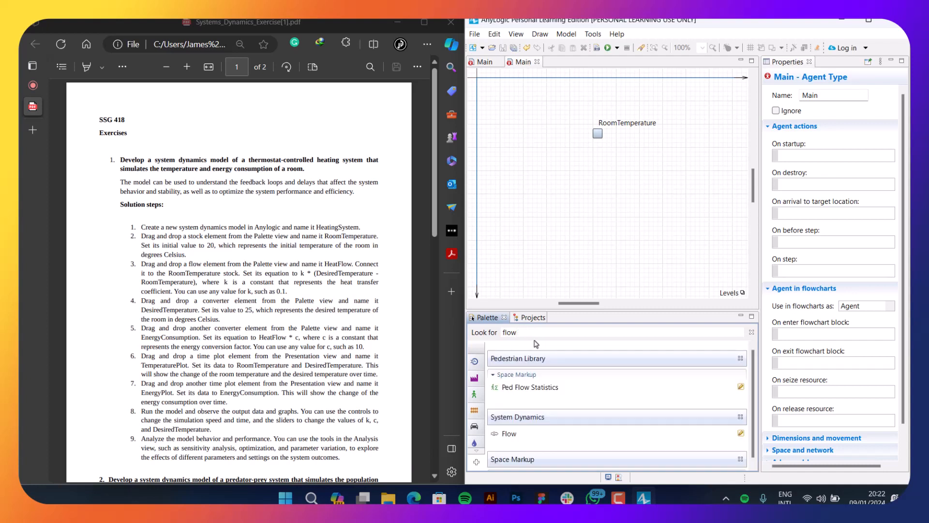
pyautogui.moveTo(508, 434); pyautogui.dragTo(537, 158)
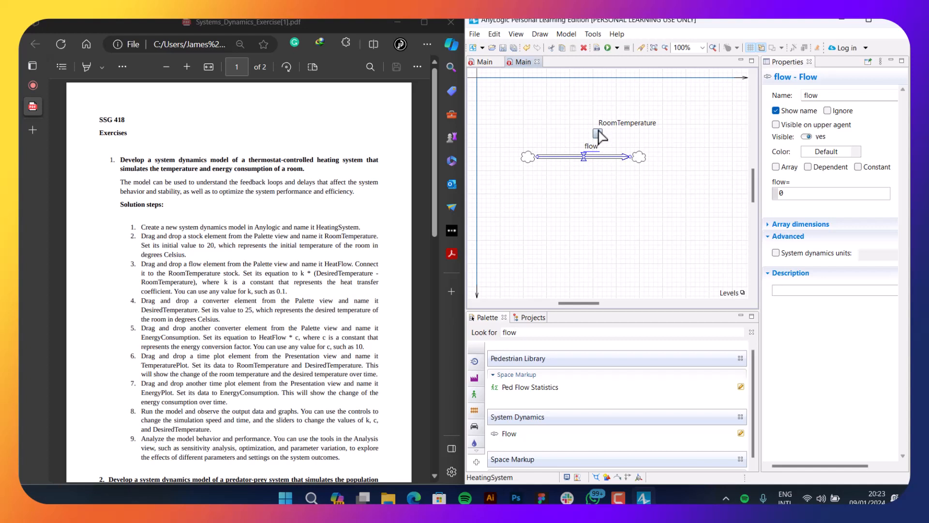
pyautogui.moveTo(599, 132); pyautogui.dragTo(636, 160)
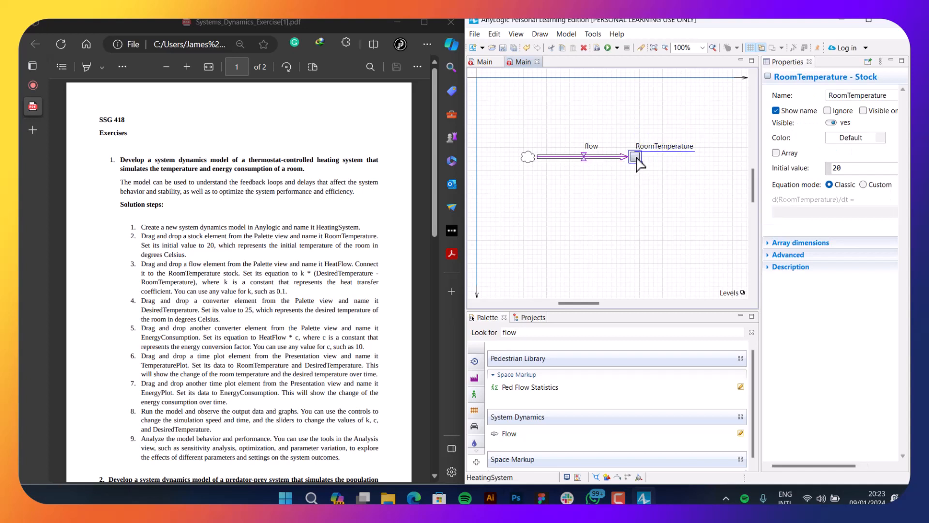
# Step: Rename the flow leading into RoomTemperature to HeatFlow
pyautogui.click(618, 157)
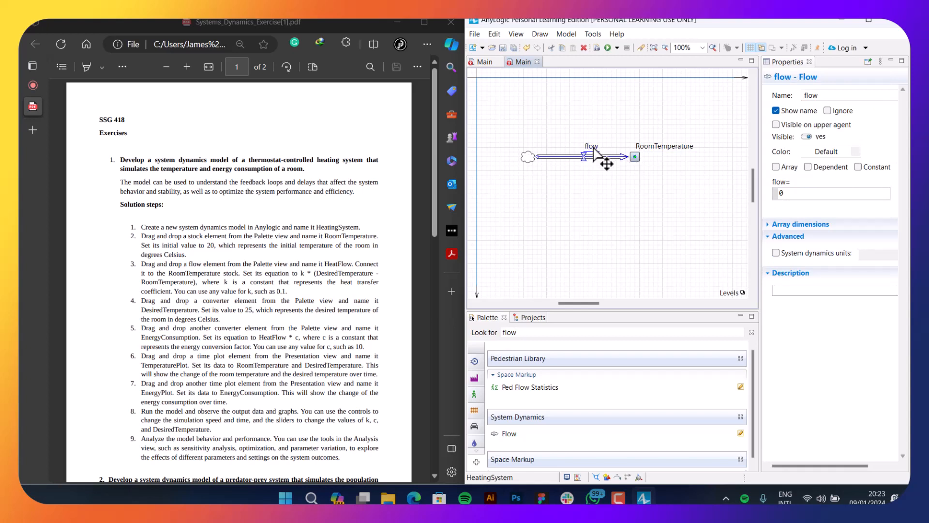
pyautogui.click(806, 95)
pyautogui.write('Heat')
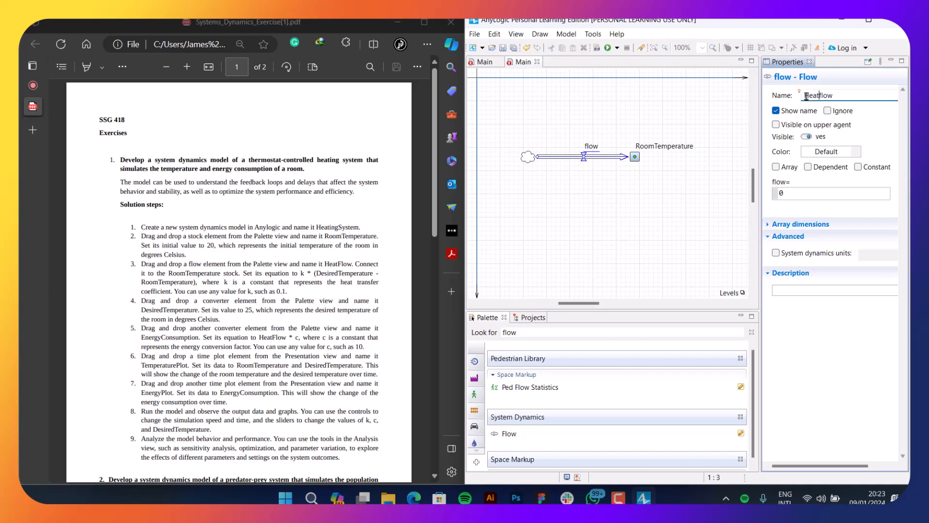
pyautogui.write('F')
pyautogui.click(720, 174)
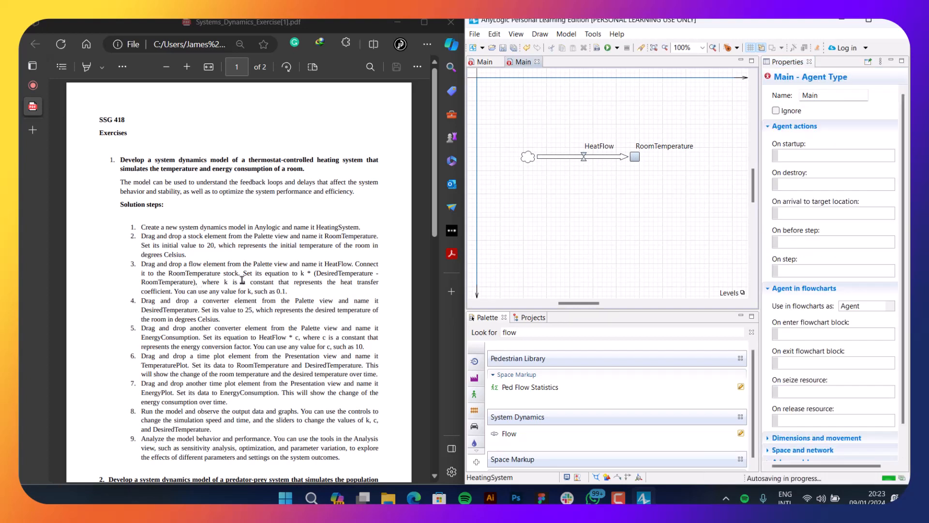
# Step: Check the DesiredTemperature and RoomTemperature terms of the HeatFlow equation in the exercise, and search the palette for "vari"
pyautogui.doubleClick(354, 275)
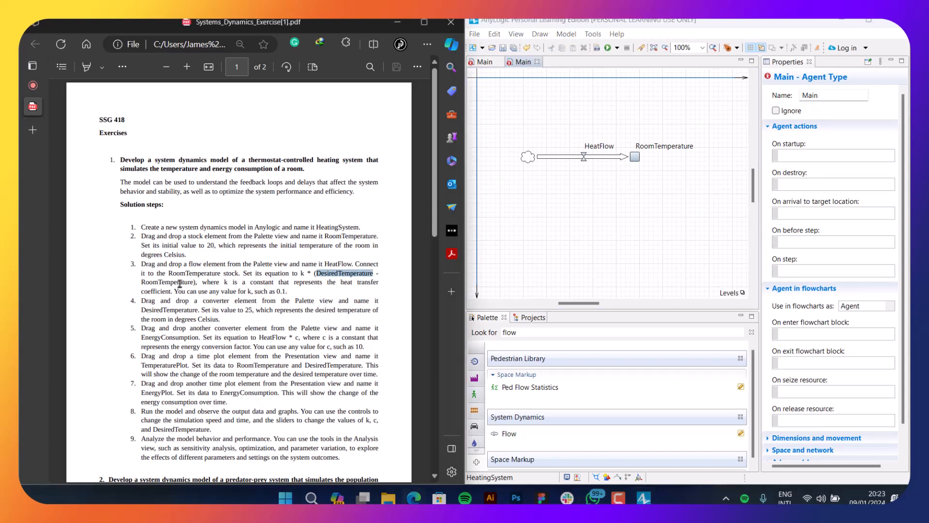
pyautogui.doubleClick(181, 282)
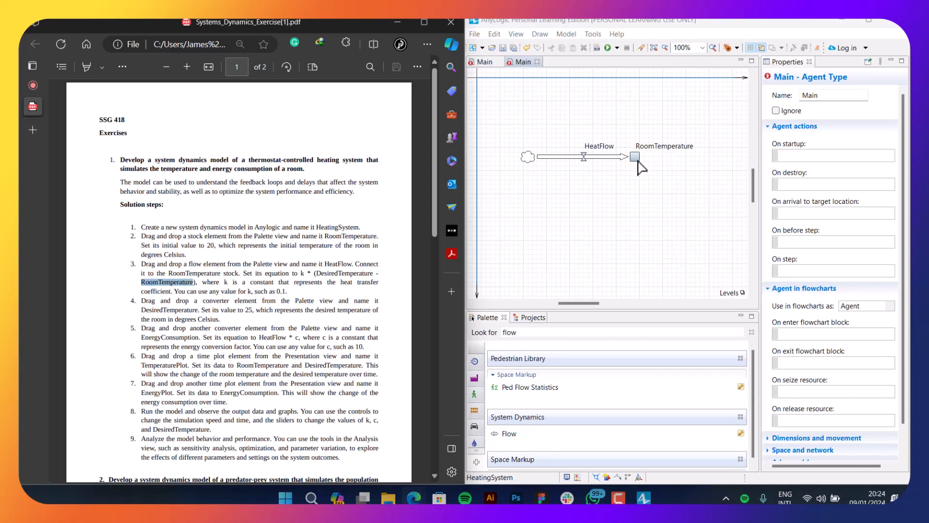
pyautogui.doubleClick(348, 274)
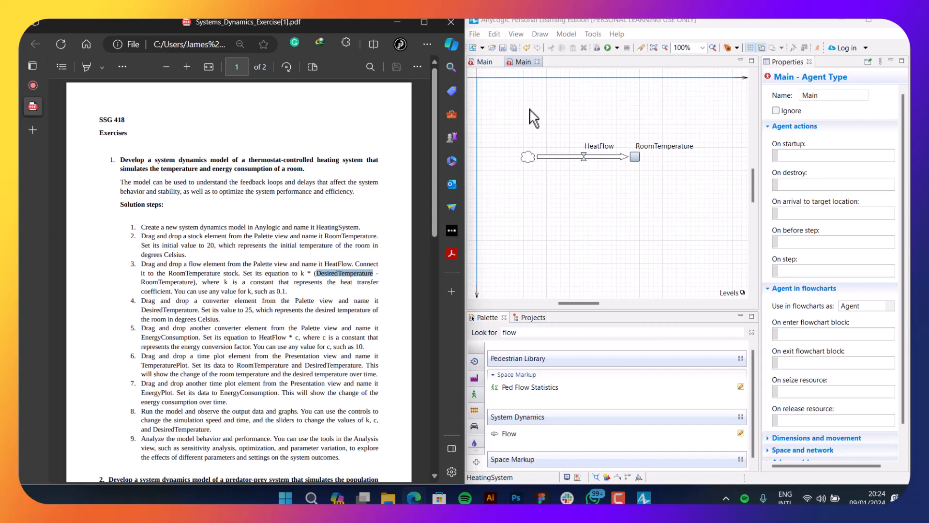
pyautogui.click(539, 333)
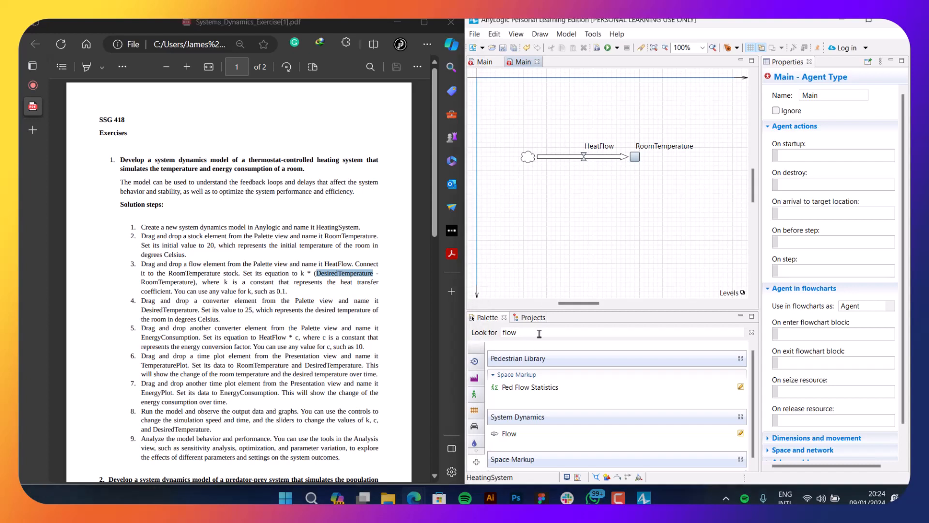
pyautogui.hotkey('ctrl', 'a')
pyautogui.write('v')
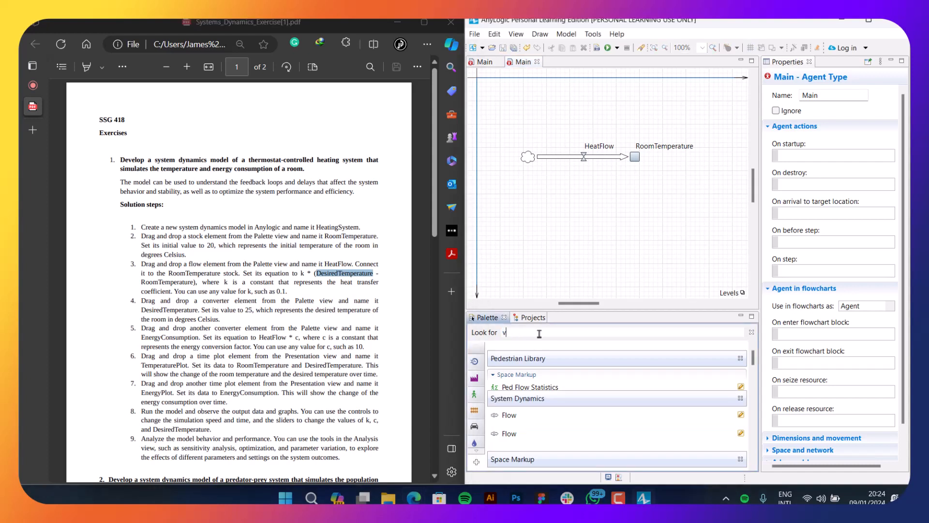
pyautogui.write('ar')
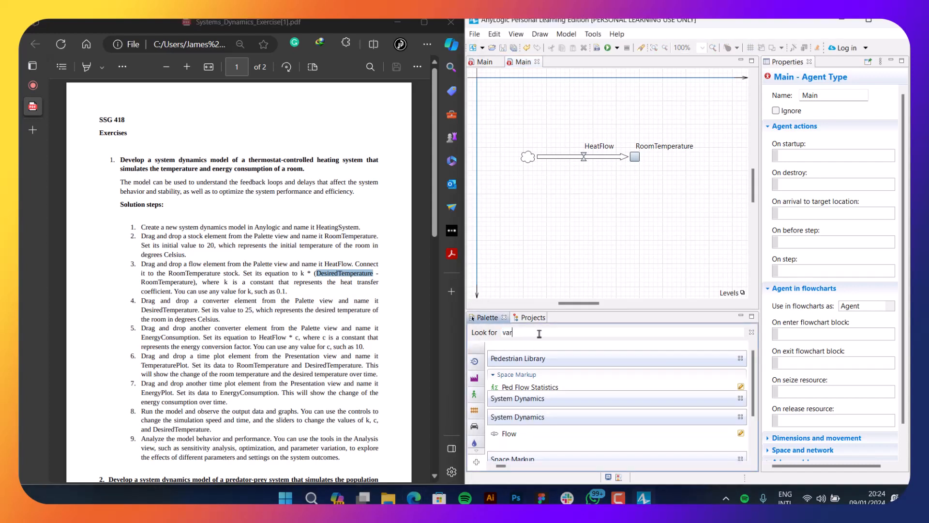
pyautogui.write('i')
# Step: Switch to the Google Meet call, admit the waiting participant and return to the exercise PDF
pyautogui.click(58, 86)
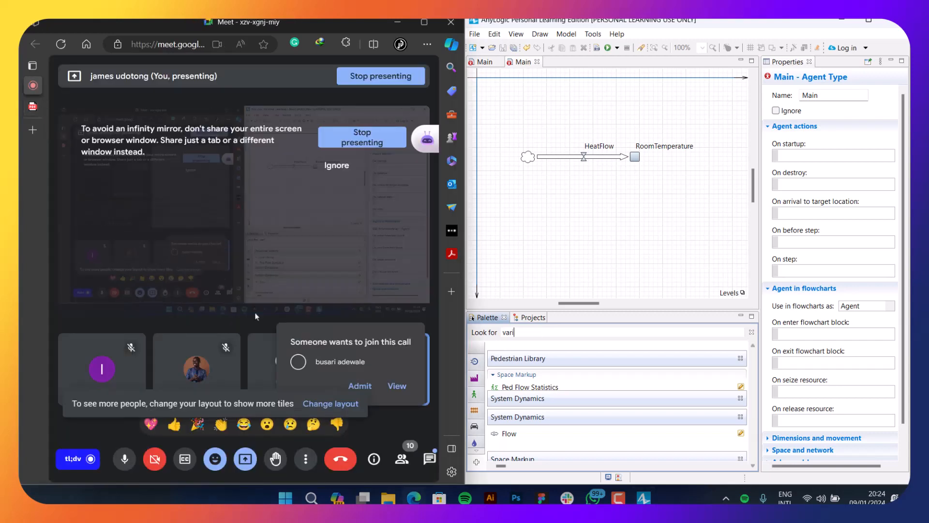
pyautogui.click(369, 389)
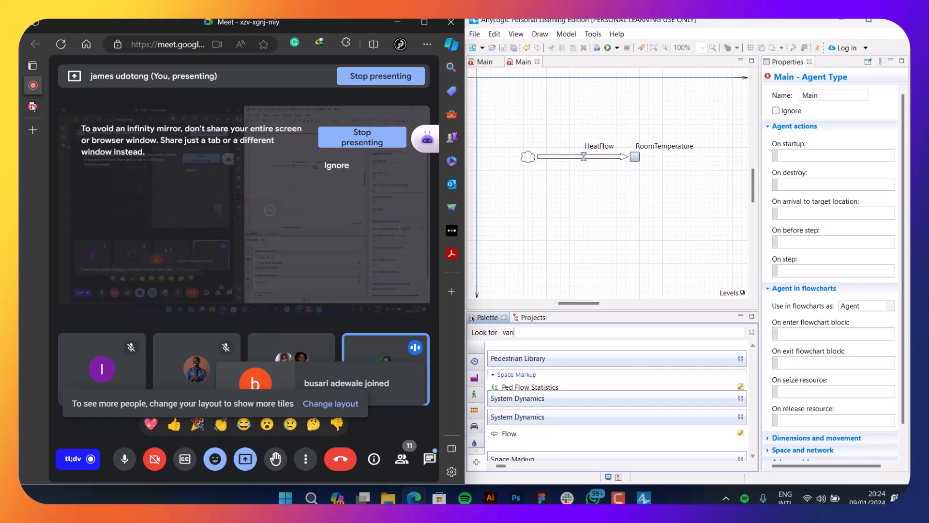
pyautogui.hotkey('ctrl', 'Tab')
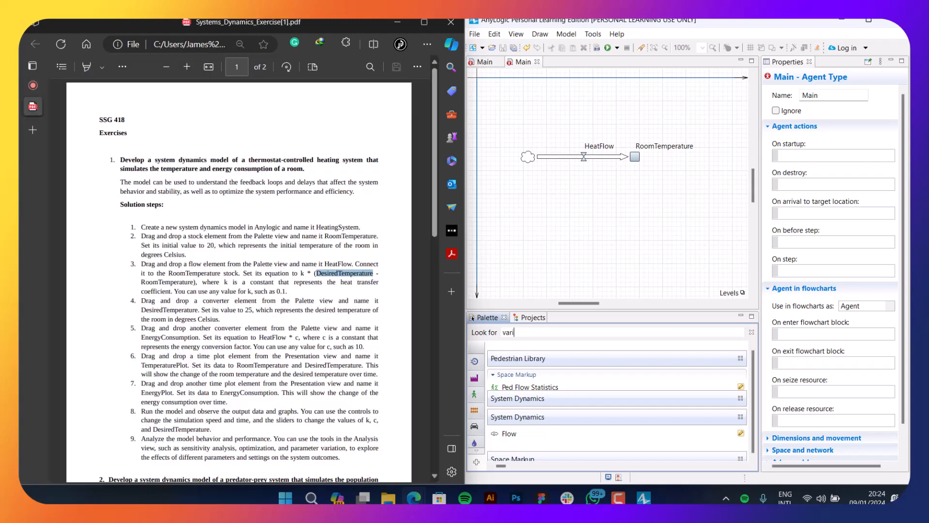
# Step: Search the palette for "varia", place a Dynamic Variable above the HeatFlow flow and rename it DesiredTemperature
pyautogui.write('varia')
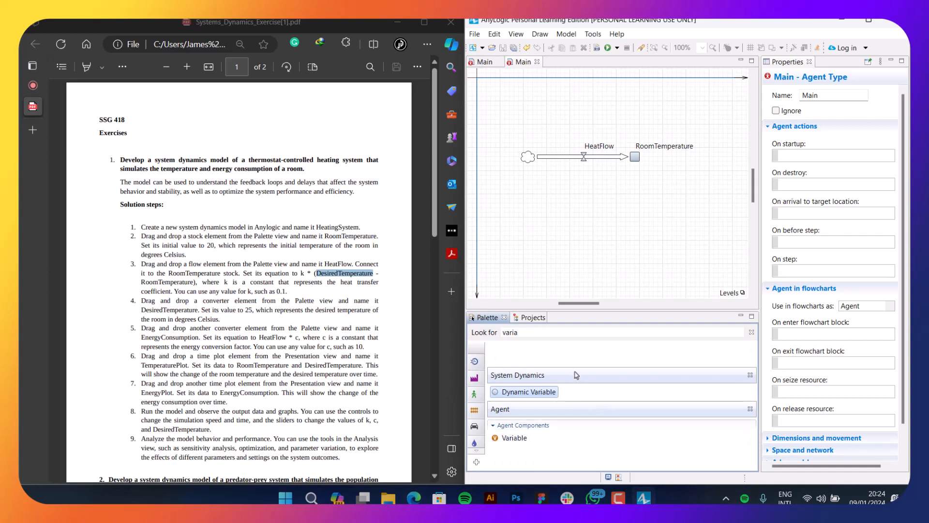
pyautogui.moveTo(543, 394); pyautogui.dragTo(557, 108)
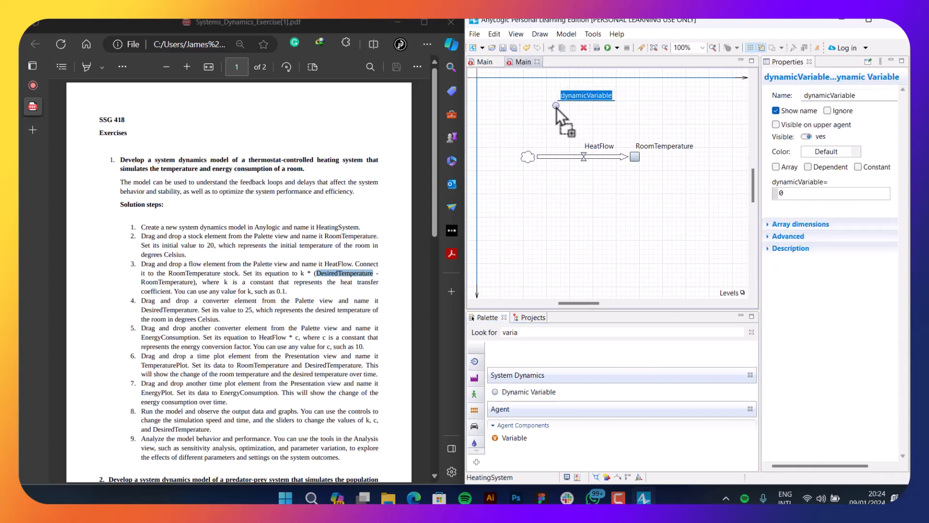
pyautogui.click(847, 95)
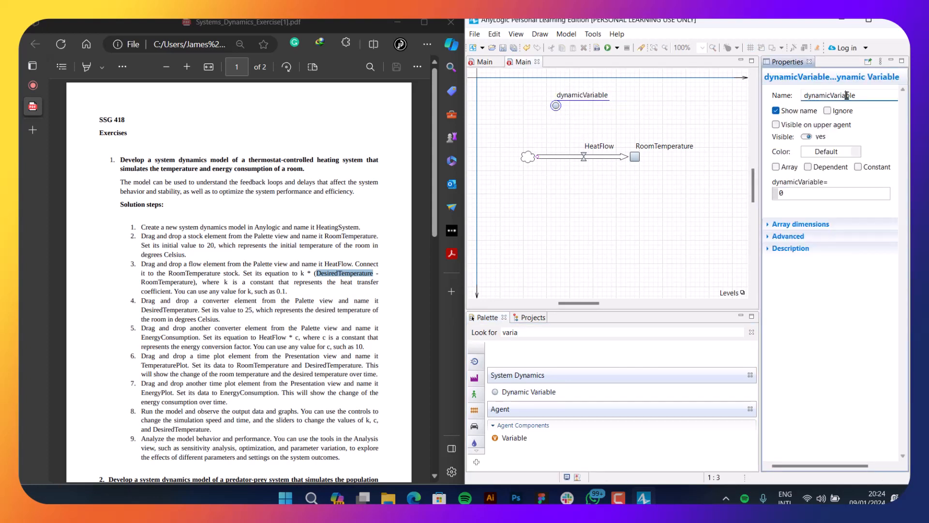
pyautogui.doubleClick(847, 95)
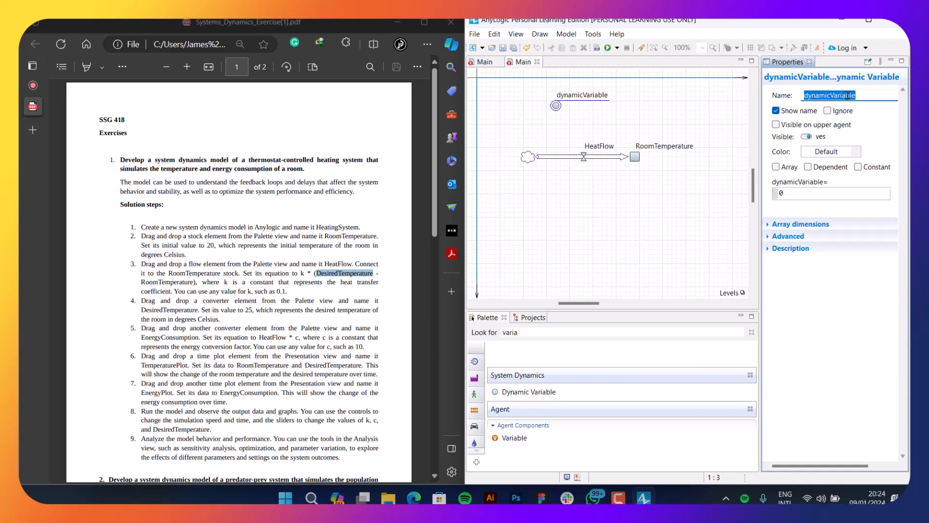
pyautogui.write('DesiredTemperature')
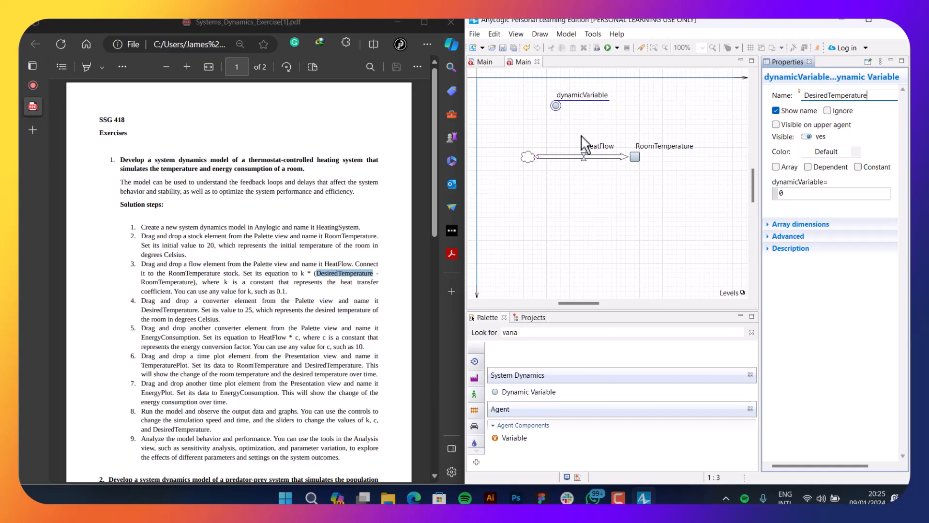
pyautogui.click(551, 122)
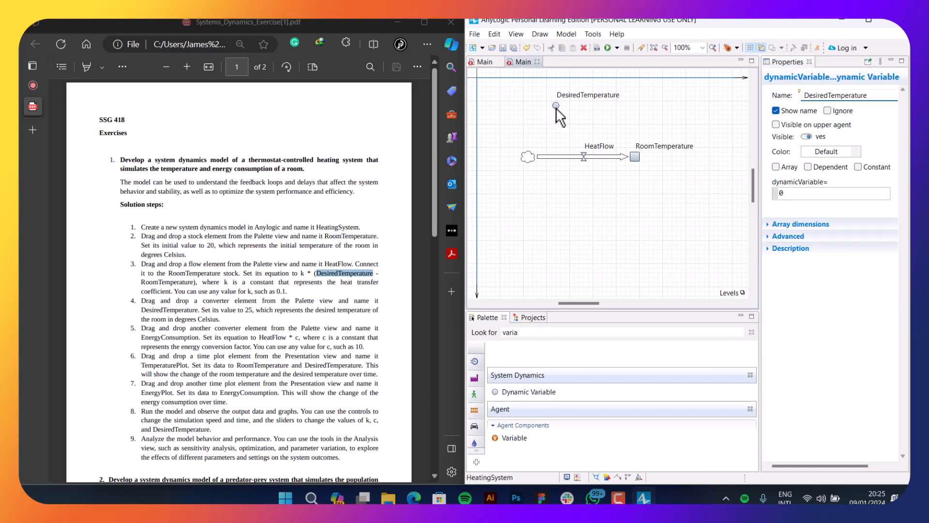
pyautogui.click(629, 114)
pyautogui.click(556, 106)
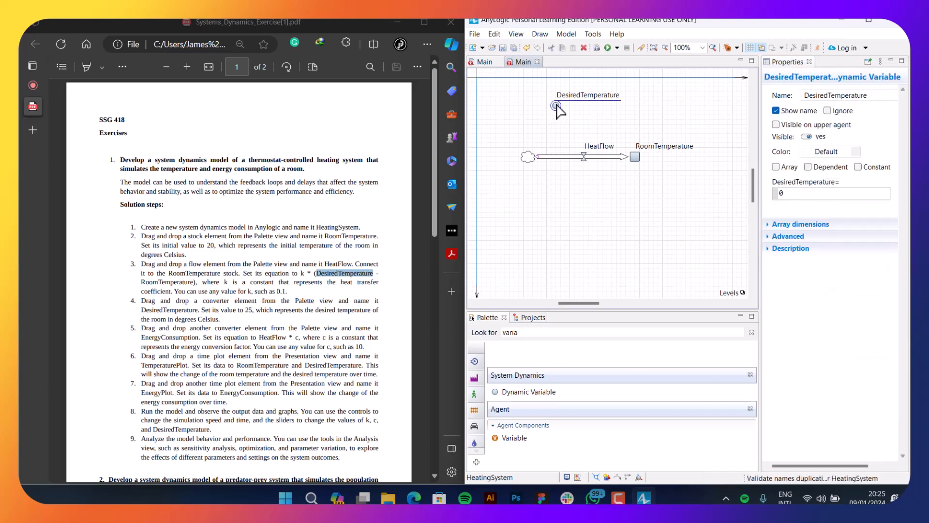
# Step: Duplicate the DesiredTemperature dynamic variable, place the copy beside it above RoomTemperature and try to rename the copy RoomTemperature
pyautogui.moveTo(556, 106); pyautogui.dragTo(607, 105)
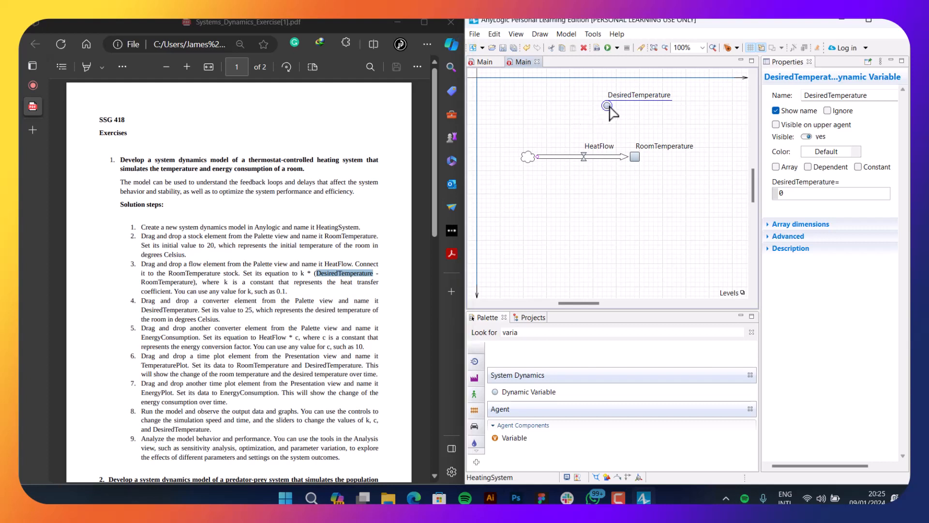
pyautogui.moveTo(606, 105); pyautogui.dragTo(565, 105)
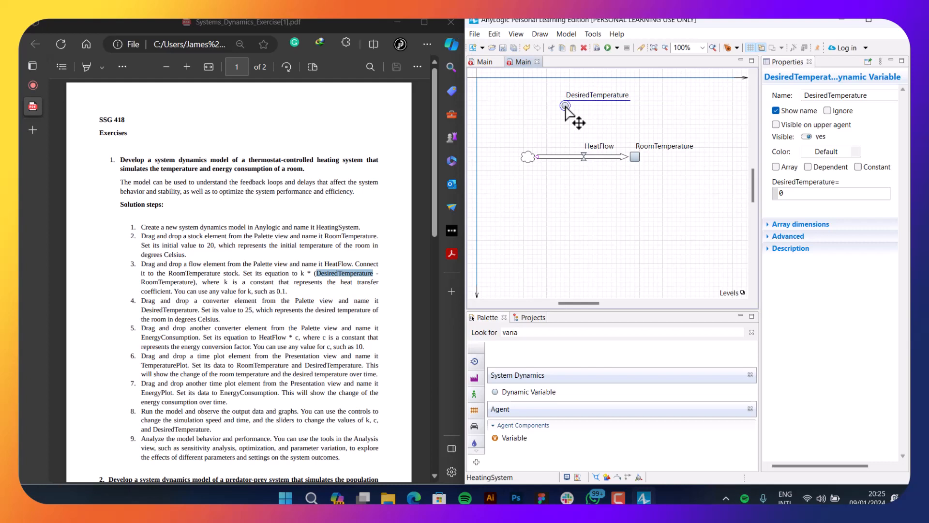
pyautogui.hotkey('ctrl', 'c')
pyautogui.hotkey('ctrl', 'v')
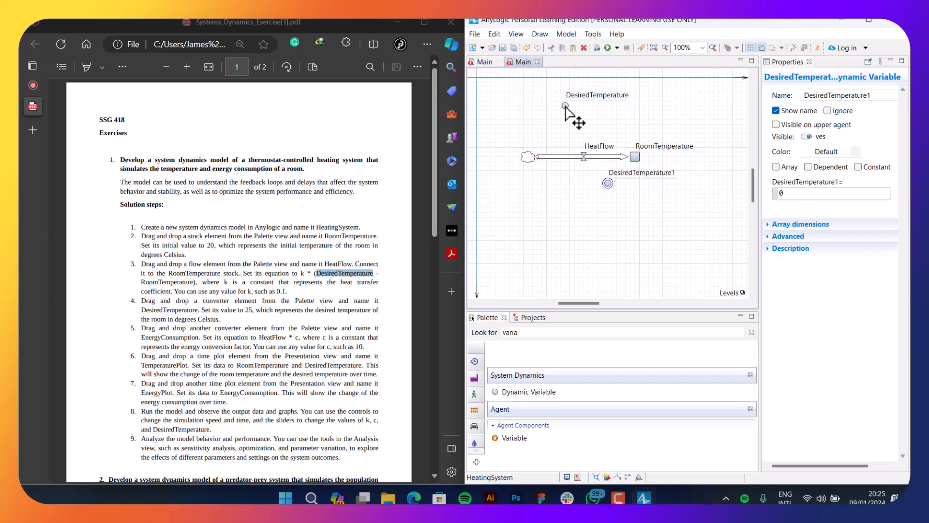
pyautogui.moveTo(608, 183); pyautogui.dragTo(656, 107)
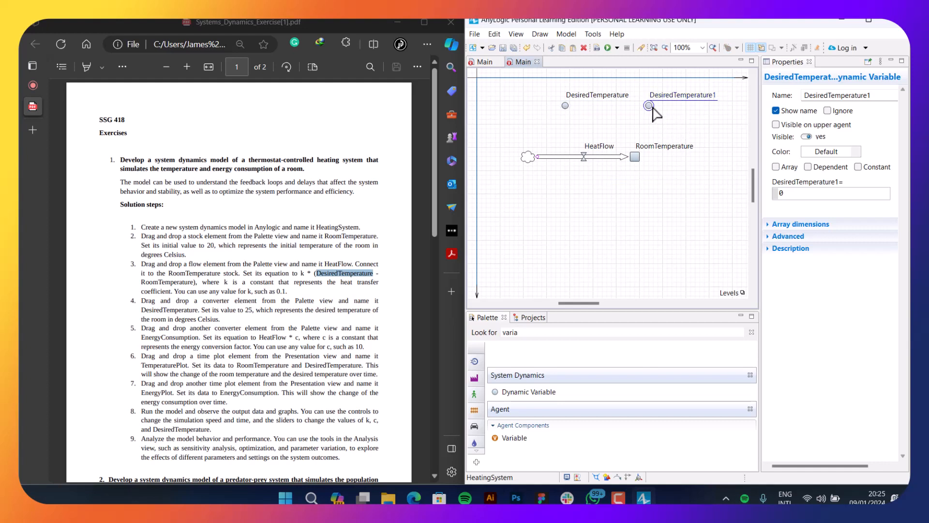
pyautogui.doubleClick(850, 96)
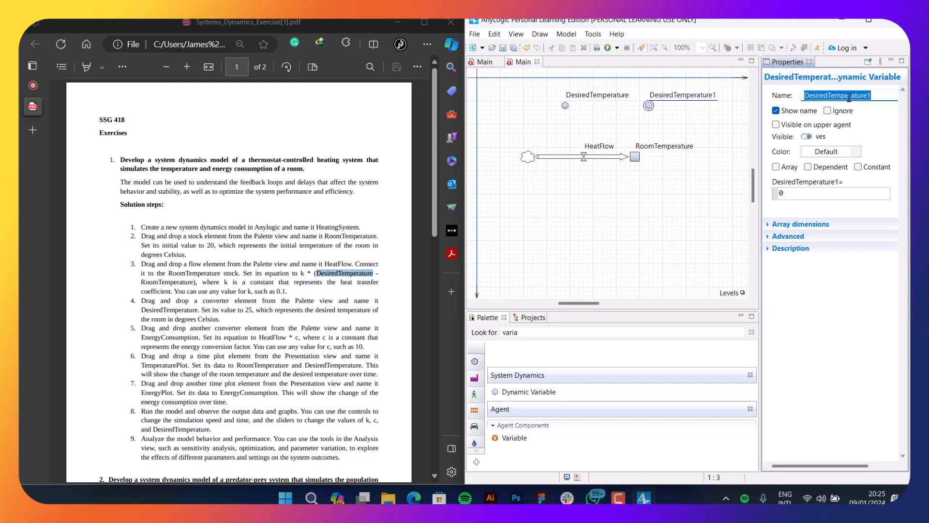
pyautogui.write('RoomTemp')
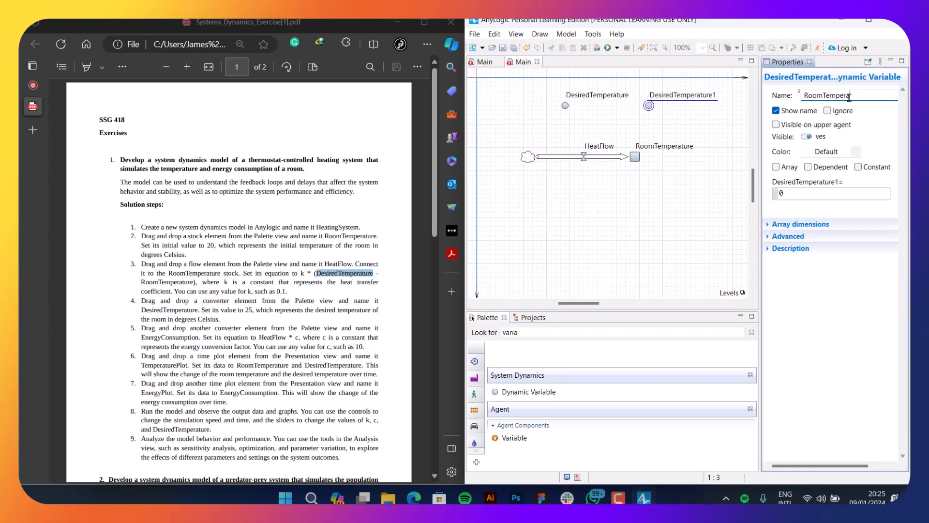
# Step: Search the palette for "paramete", place an Agent Parameter above the flow's cloud end and set its default value to 25
pyautogui.click(572, 333)
pyautogui.write('pa')
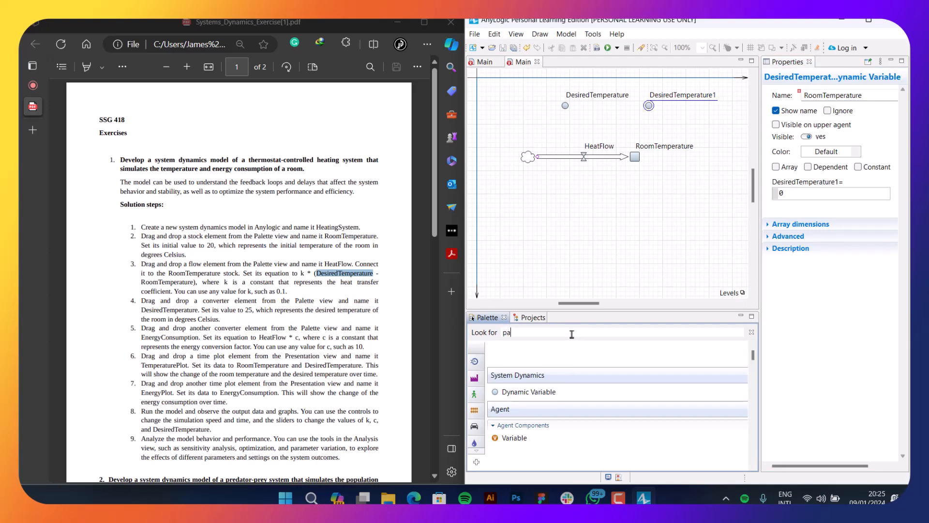
pyautogui.write('ra')
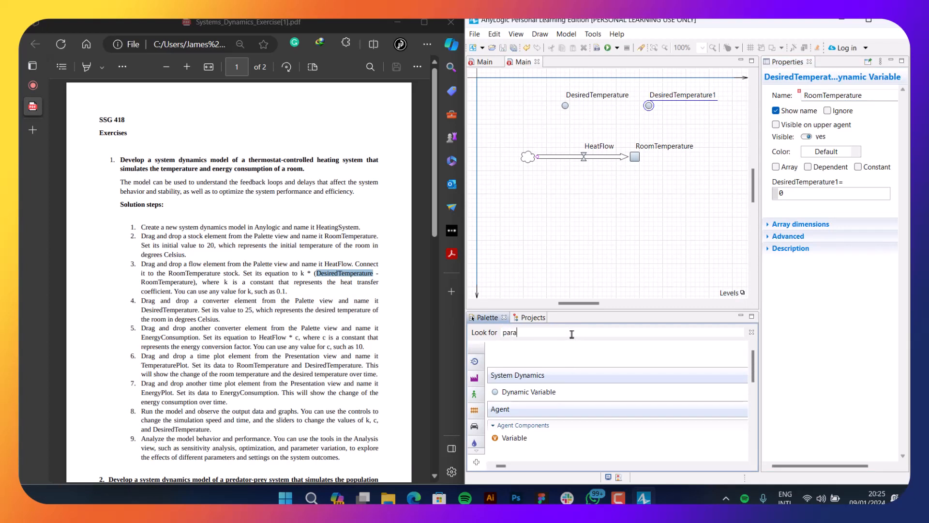
pyautogui.write('mete')
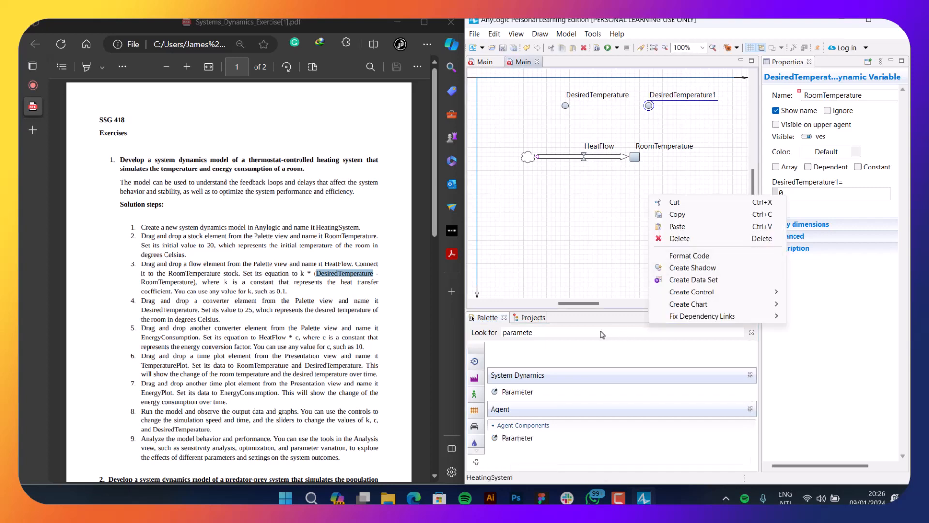
pyautogui.click(517, 439)
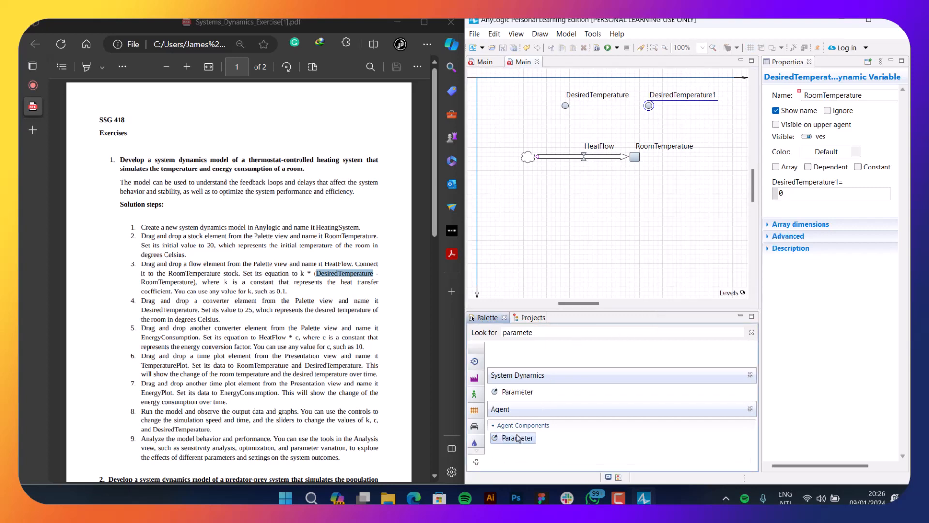
pyautogui.moveTo(519, 439); pyautogui.dragTo(503, 103)
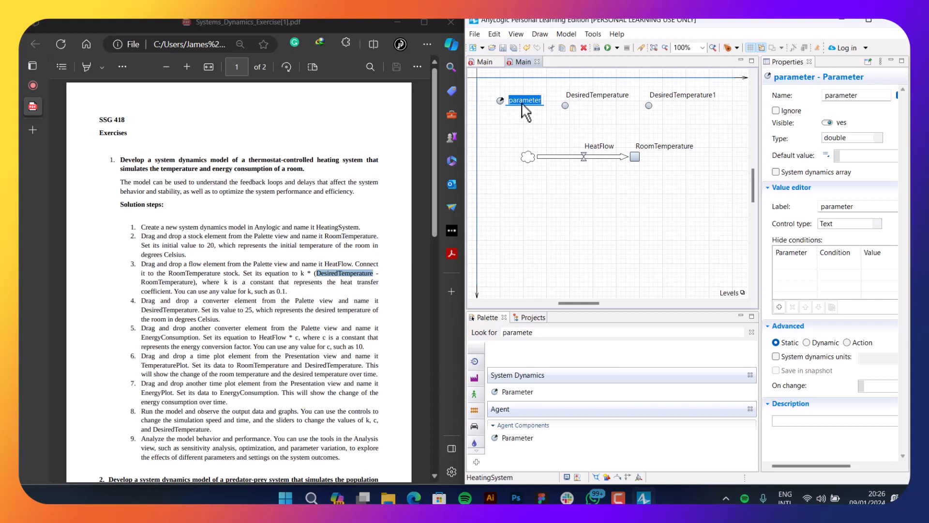
pyautogui.click(855, 159)
pyautogui.write('25')
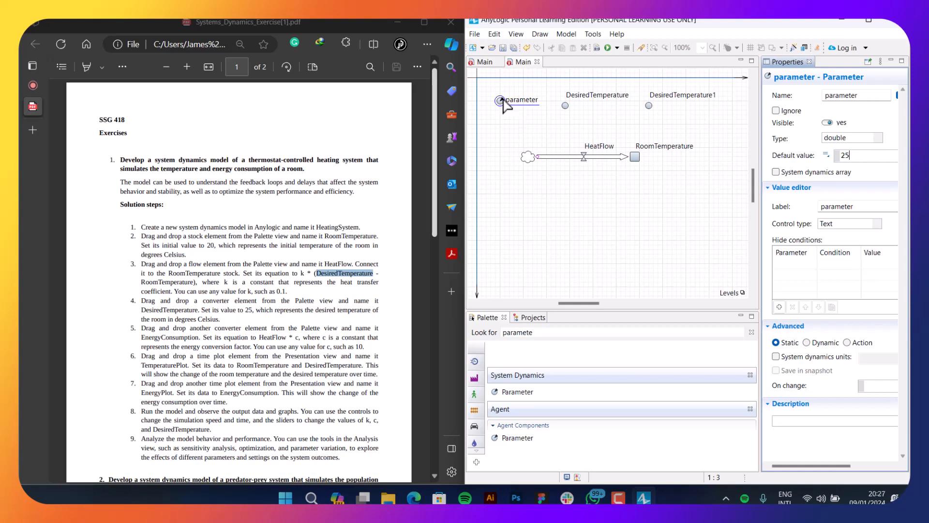
# Step: Try to rename the new parameter DesiredTemperature while the dynamic variable of that name is still in the model
pyautogui.doubleClick(844, 96)
pyautogui.write('DesiredTemperature')
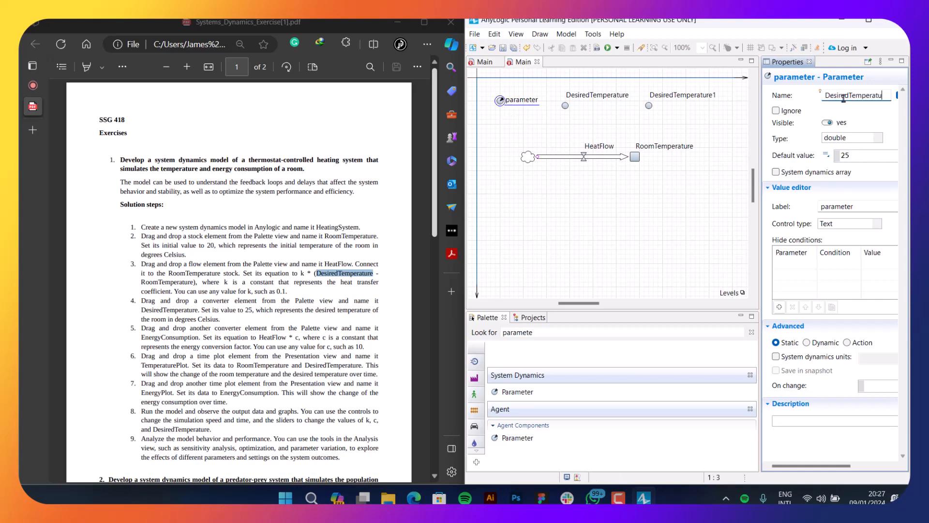
pyautogui.click(658, 115)
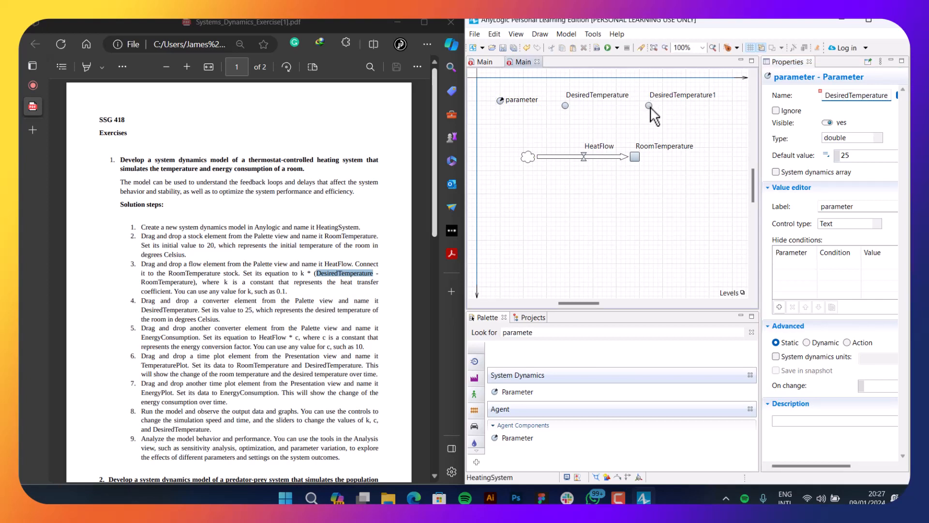
# Step: Delete both dynamic variables, DesiredTemperature1 and DesiredTemperature, from the diagram
pyautogui.click(649, 105)
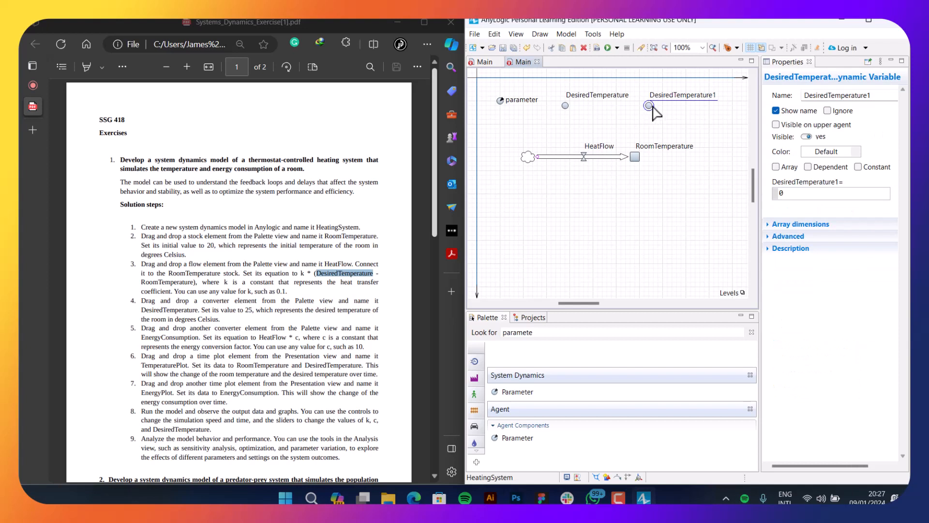
pyautogui.click(565, 106)
pyautogui.click(655, 107)
pyautogui.click(649, 104)
pyautogui.press('Delete')
pyautogui.click(565, 105)
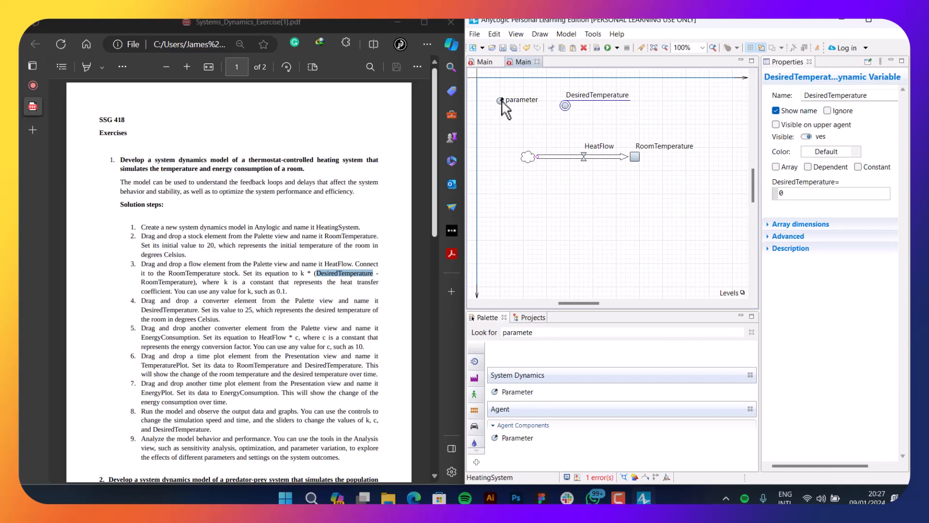
pyautogui.press('Delete')
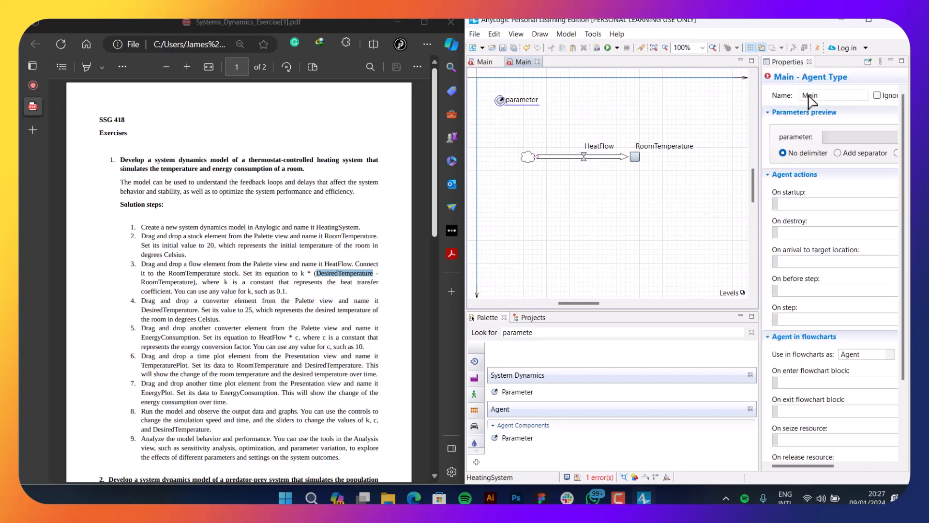
# Step: Rename the parameter DesiredTemperature and move it closer above the HeatFlow flow
pyautogui.click(836, 96)
pyautogui.doubleClick(837, 96)
pyautogui.write('DesiredTemeprature')
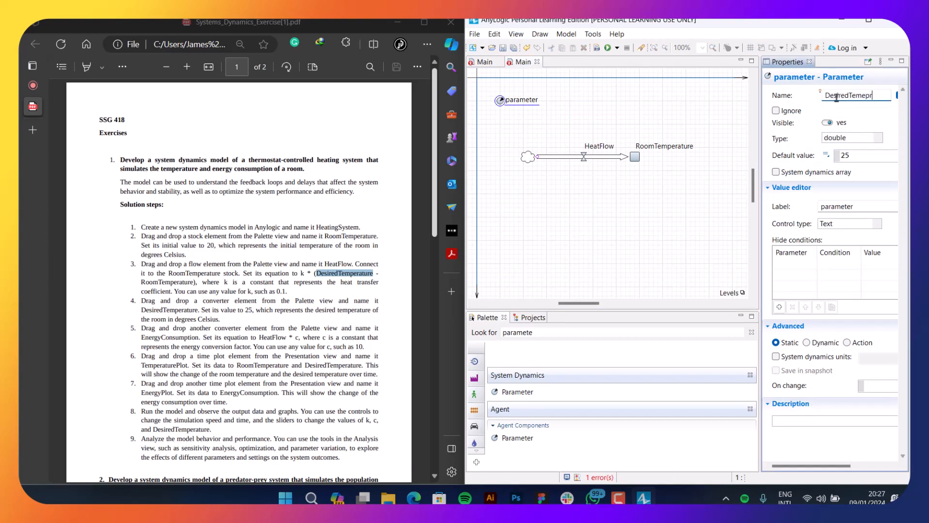
pyautogui.click(863, 95)
pyautogui.press('BackSpace')
pyautogui.write('e')
pyautogui.click(630, 114)
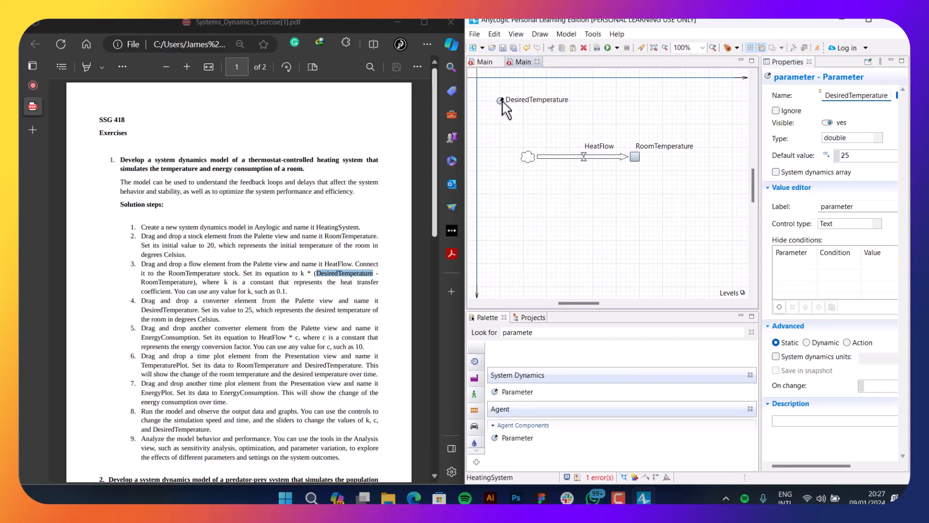
pyautogui.moveTo(535, 100); pyautogui.dragTo(549, 114)
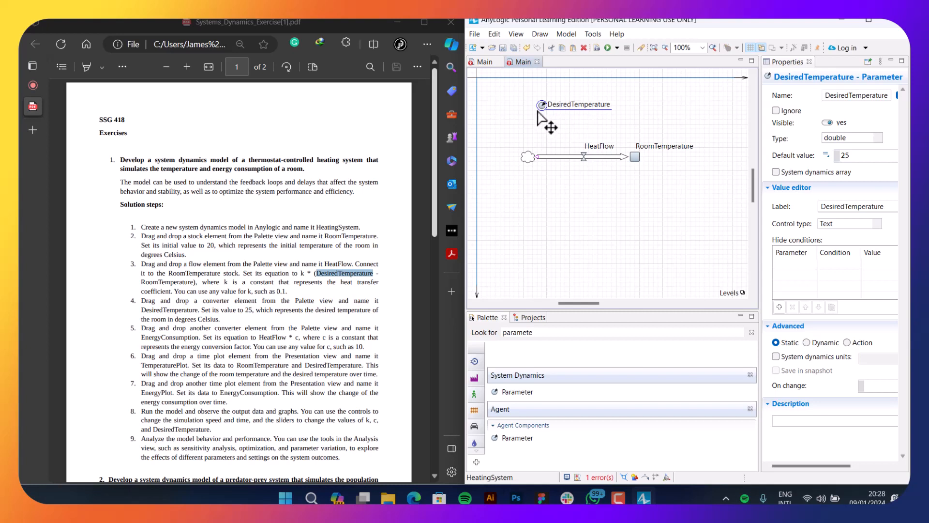
# Step: Duplicate the DesiredTemperature parameter, place the copy above RoomTemperature, name it k and set its default value to 0.1
pyautogui.hotkey('ctrl', 'v')
pyautogui.moveTo(649, 195); pyautogui.dragTo(648, 108)
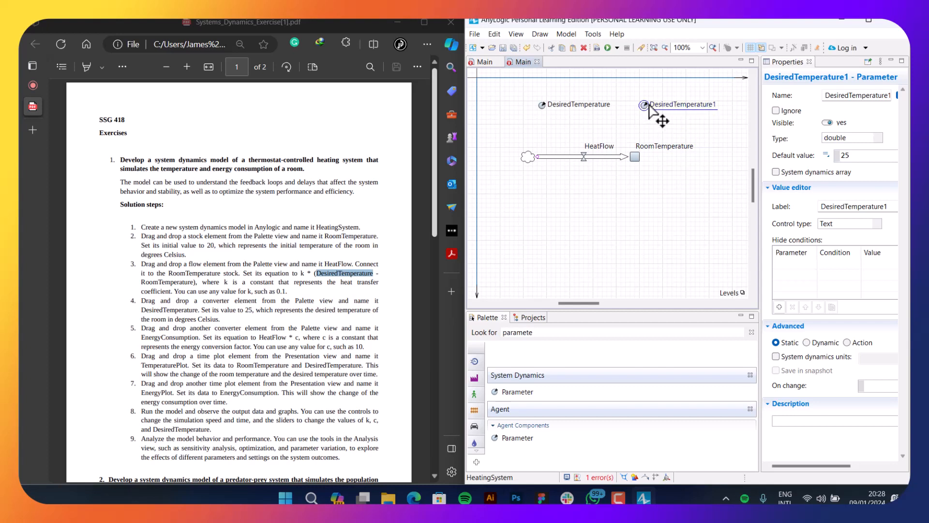
pyautogui.doubleClick(855, 96)
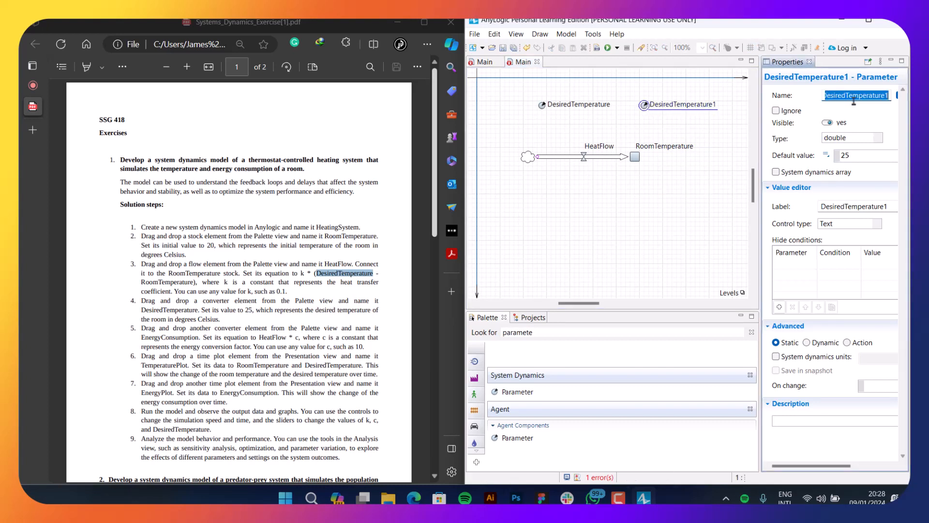
pyautogui.write('k')
pyautogui.click(880, 153)
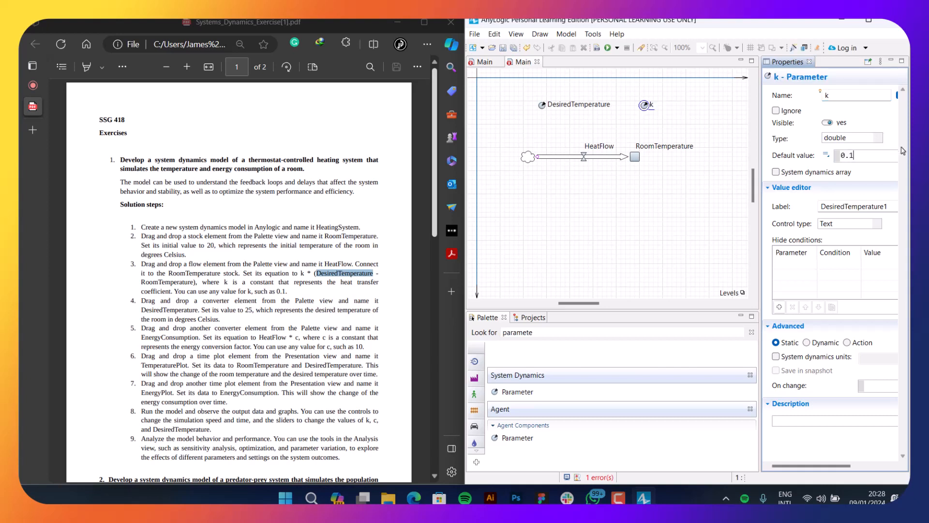
pyautogui.click(611, 195)
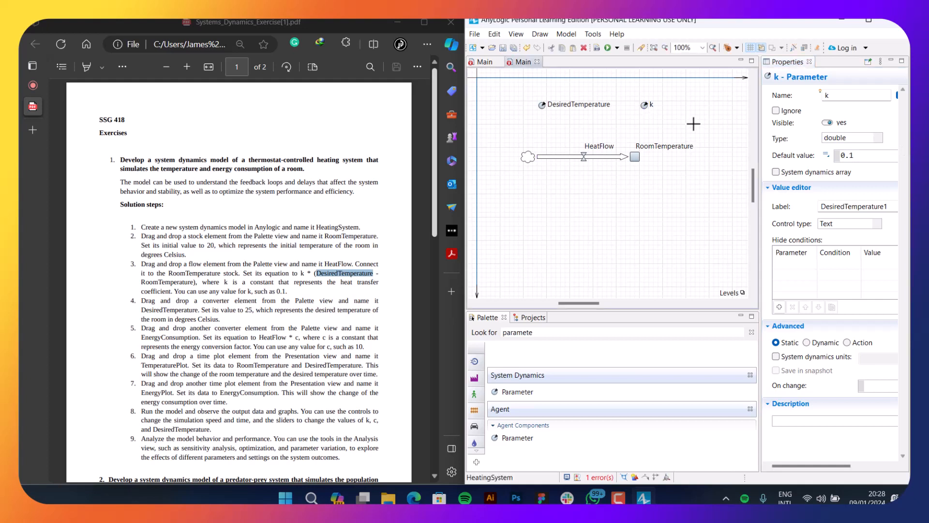
# Step: Set the HeatFlow flow's equation to k * (DesiredTemperature - RoomTemperature), as given in step 3 of the exercise
pyautogui.click(610, 157)
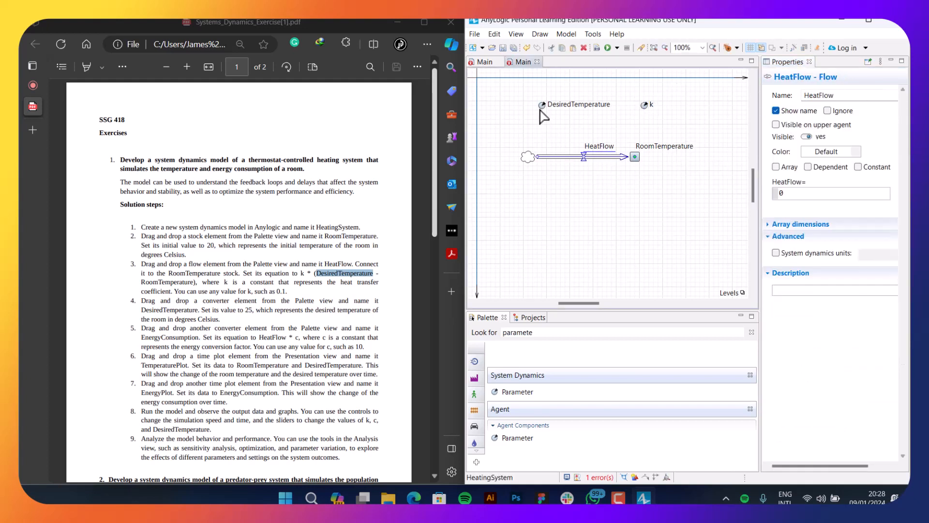
pyautogui.click(814, 193)
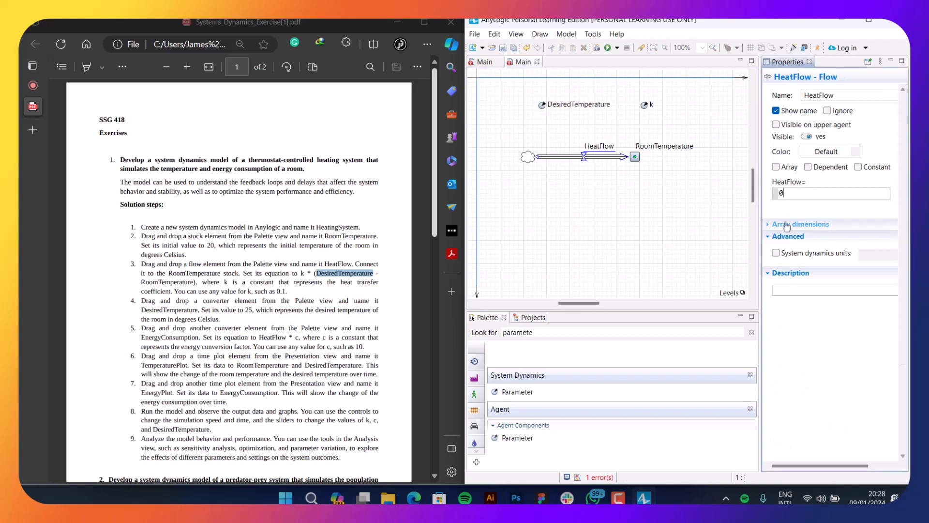
pyautogui.press('BackSpace')
pyautogui.doubleClick(301, 273)
pyautogui.moveTo(293, 280); pyautogui.dragTo(194, 283)
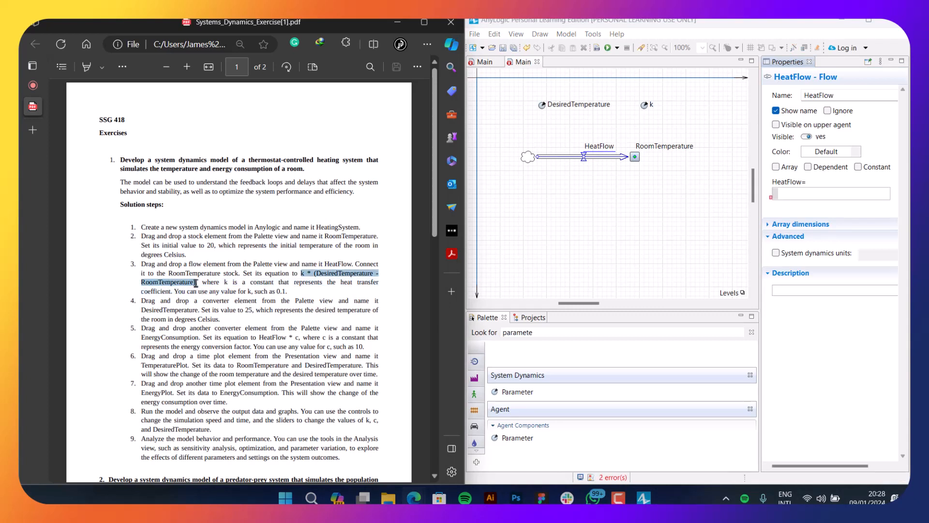
pyautogui.click(829, 194)
pyautogui.write('k * (DesiredTemperature - RoomTemperature)')
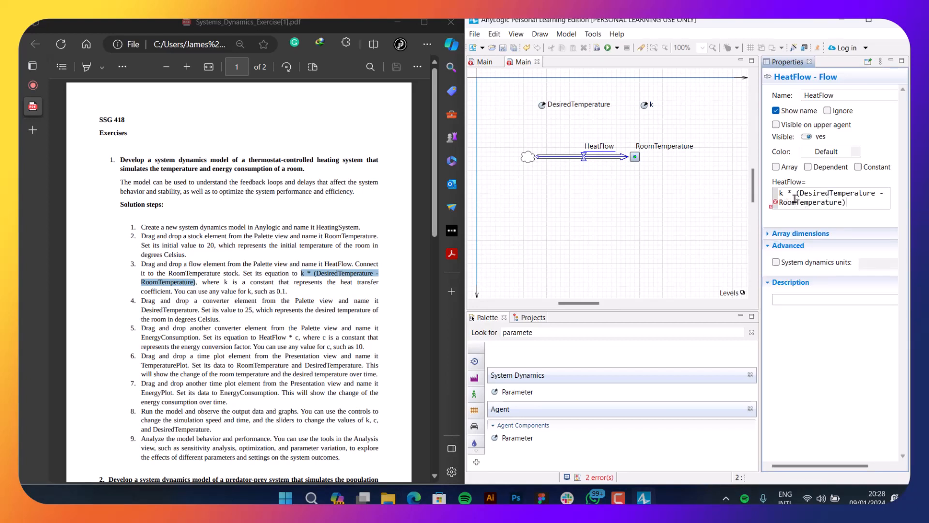
pyautogui.moveTo(777, 206)
pyautogui.click(775, 204)
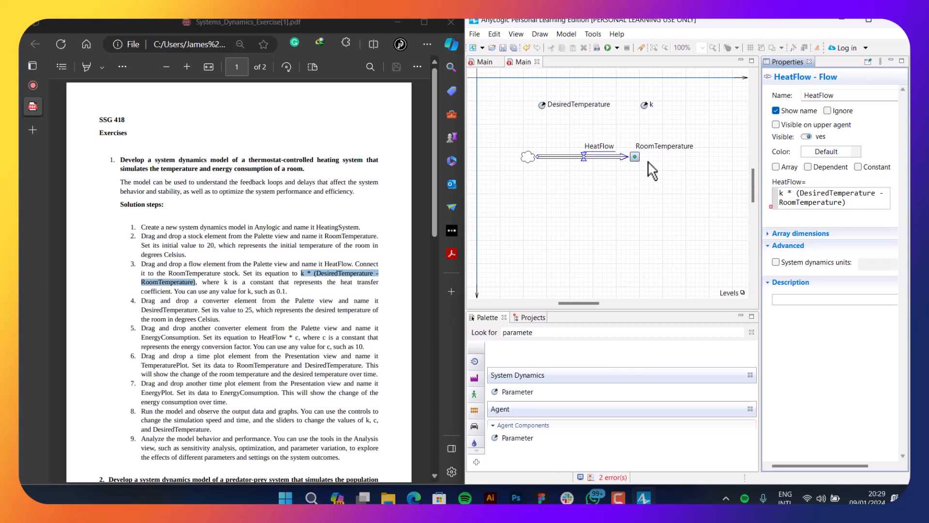
# Step: Create the missing dependency links for HeatFlow from DesiredTemperature, k and RoomTemperature
pyautogui.click(624, 146)
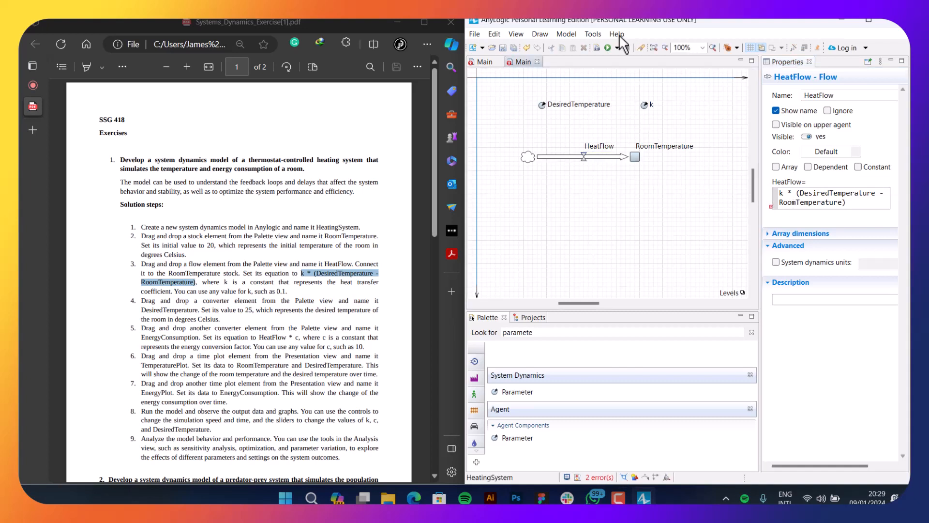
pyautogui.click(635, 156)
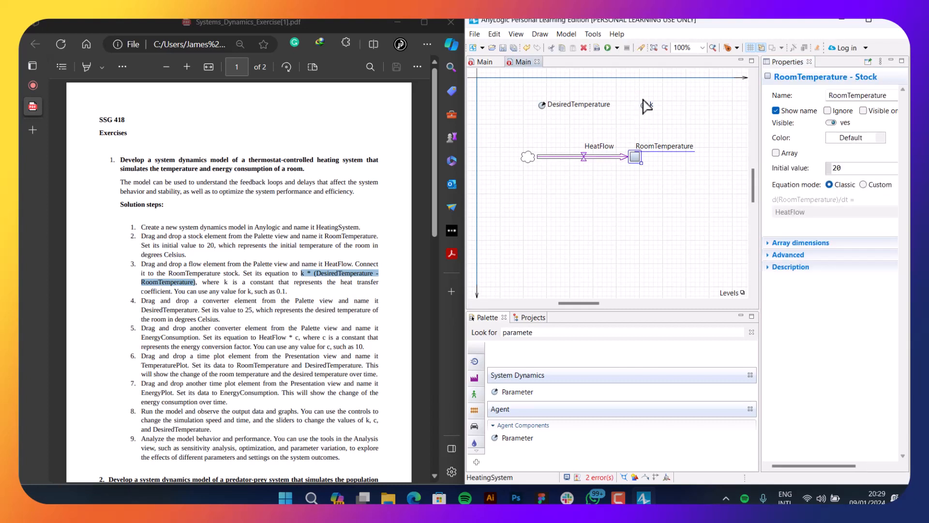
pyautogui.click(644, 104)
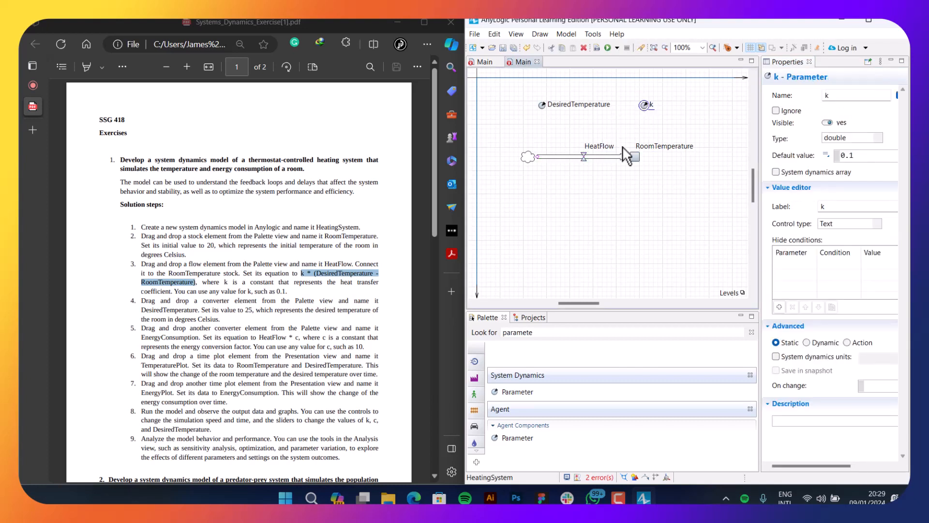
pyautogui.click(604, 147)
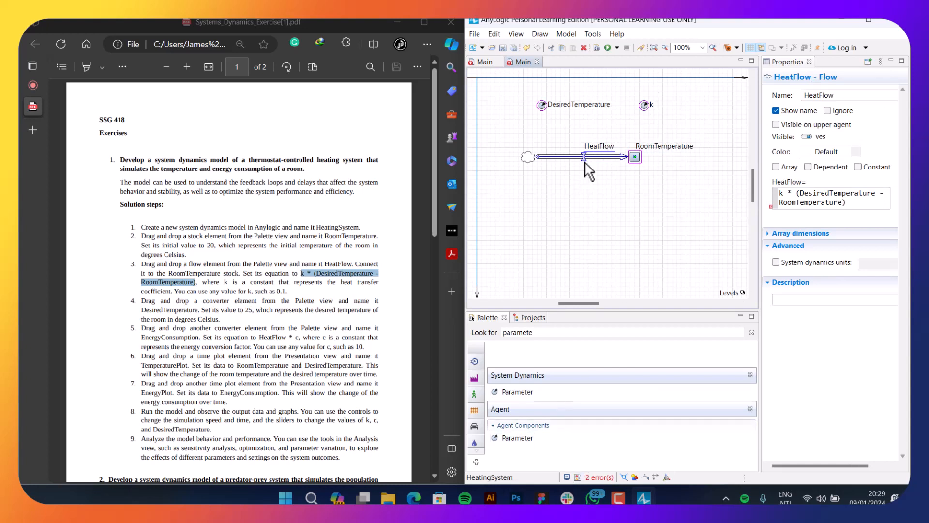
pyautogui.rightClick(587, 158)
pyautogui.moveTo(636, 280)
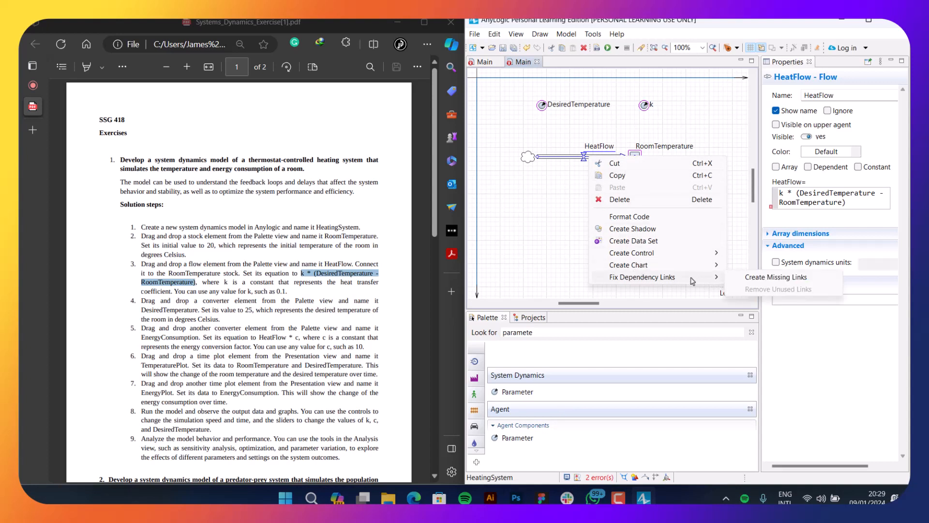
pyautogui.click(744, 280)
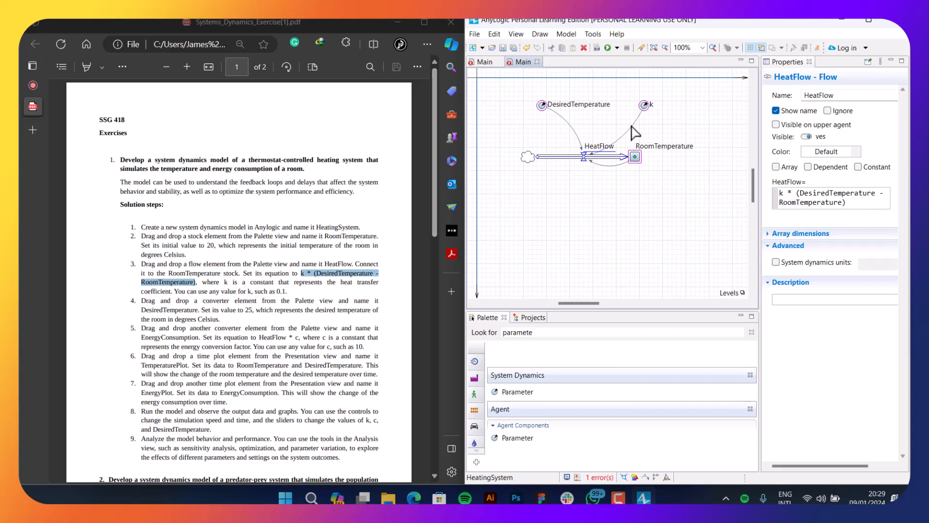
# Step: Search the palette for variable and place a dynamic variable in the diagram below RoomTemperature
pyautogui.click(138, 303)
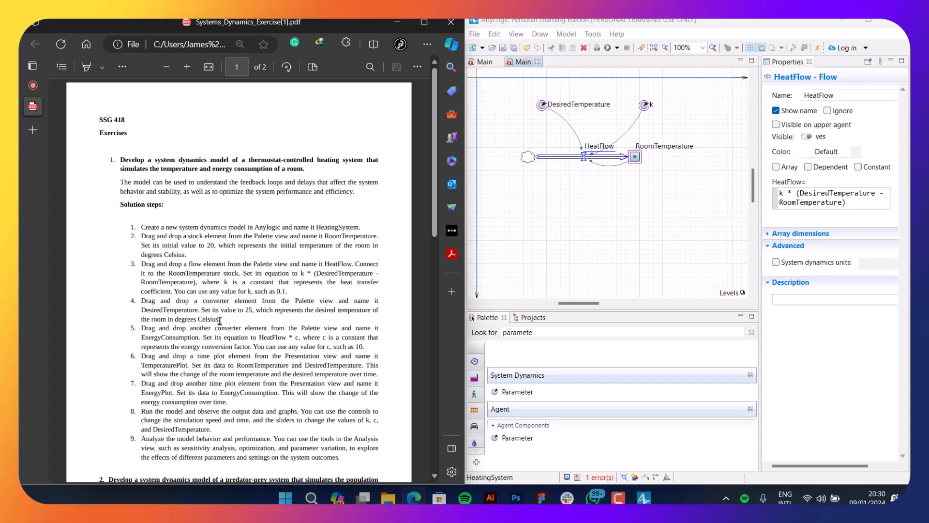
pyautogui.click(549, 107)
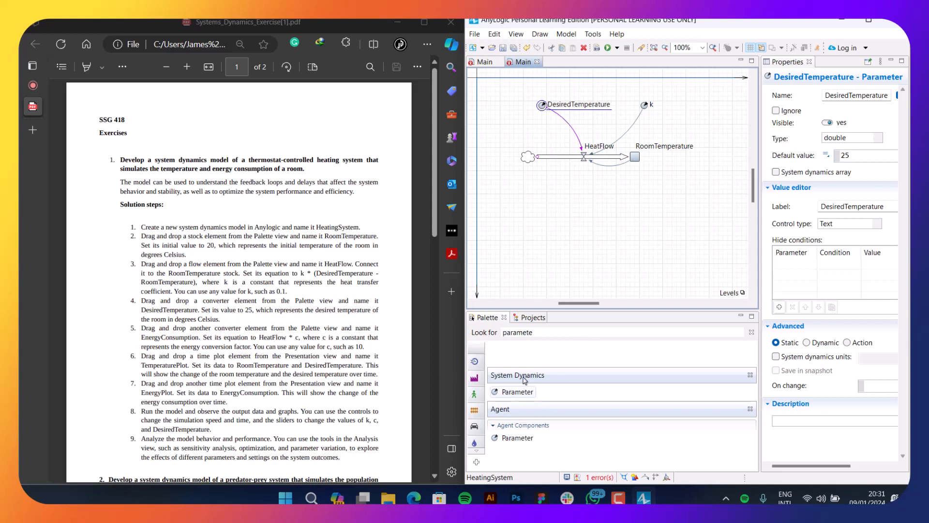
pyautogui.click(538, 335)
pyautogui.doubleClick(538, 335)
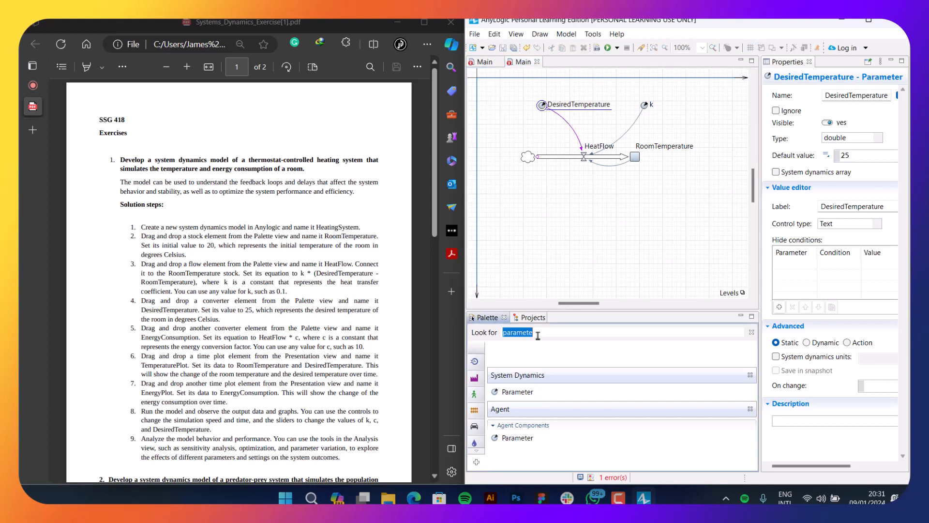
pyautogui.write('v')
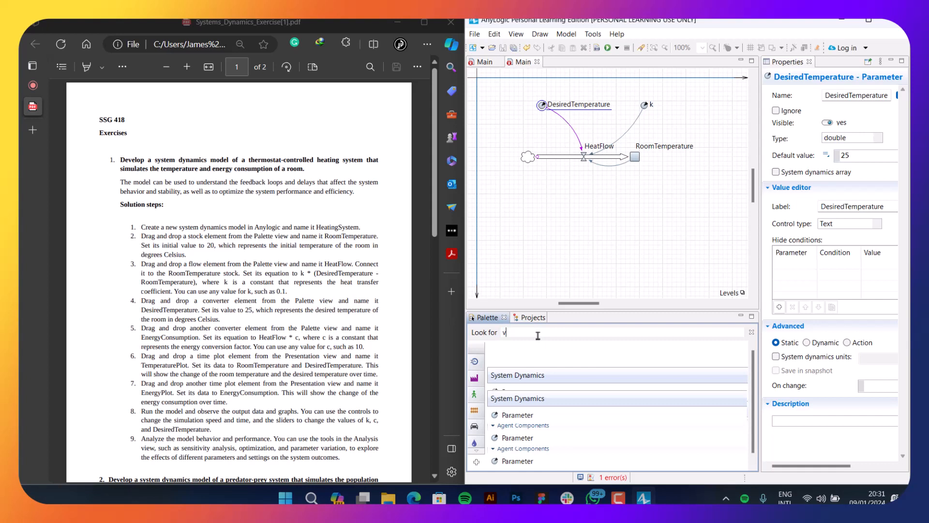
pyautogui.write('ari')
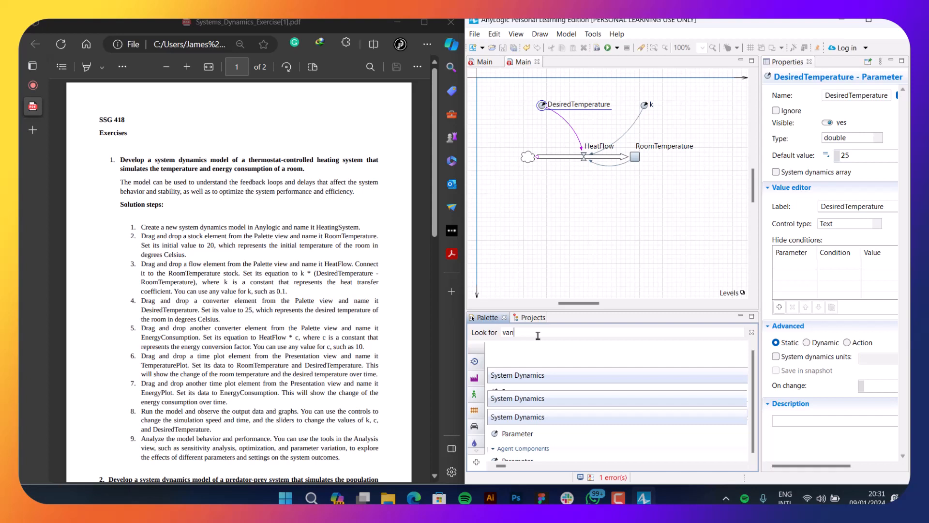
pyautogui.write('aria')
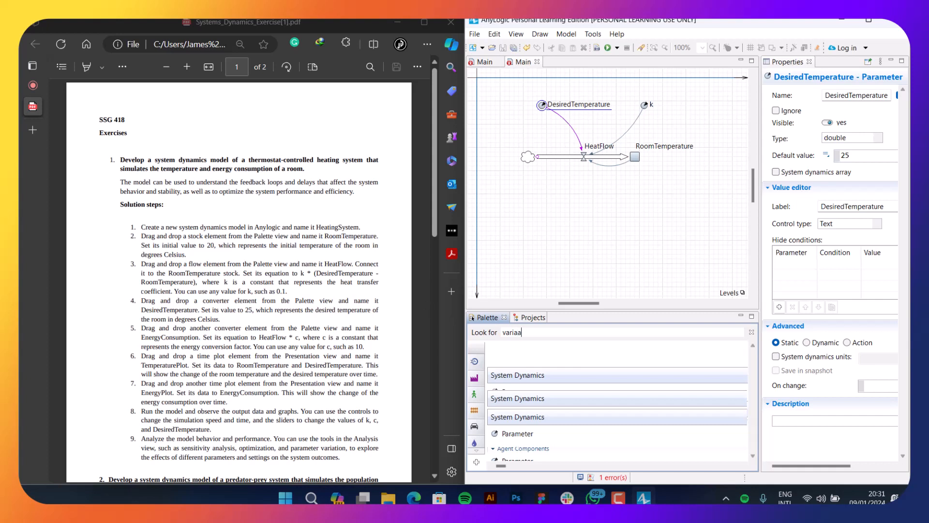
pyautogui.press('BackSpace')
pyautogui.write('ble')
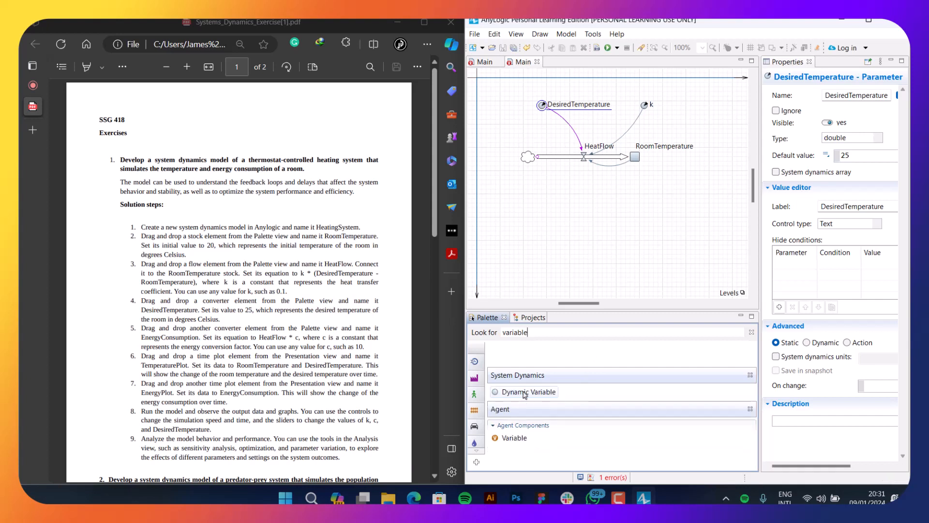
pyautogui.moveTo(525, 392); pyautogui.dragTo(690, 106)
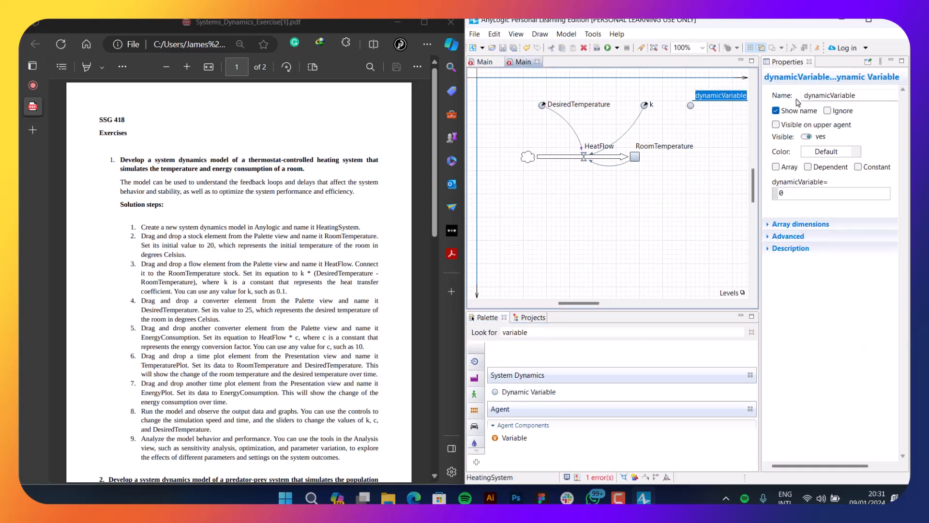
pyautogui.click(815, 97)
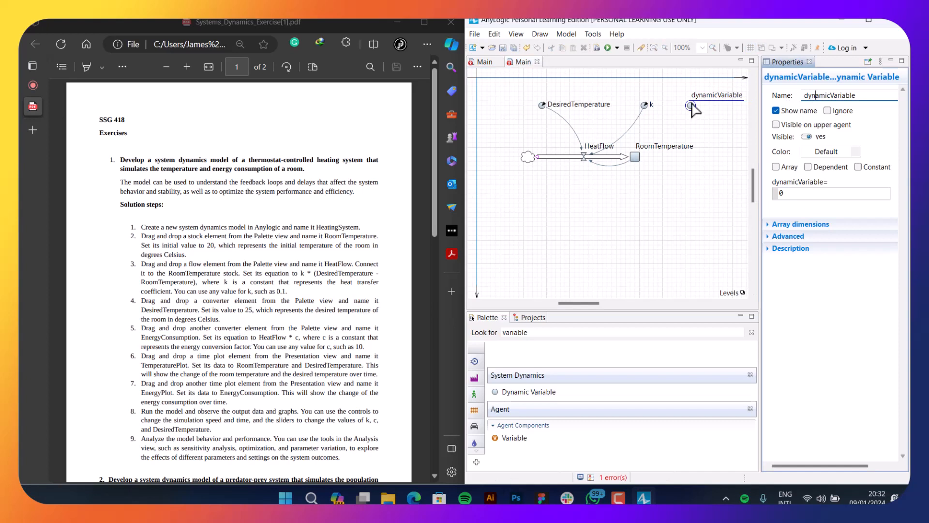
pyautogui.moveTo(691, 105); pyautogui.dragTo(665, 199)
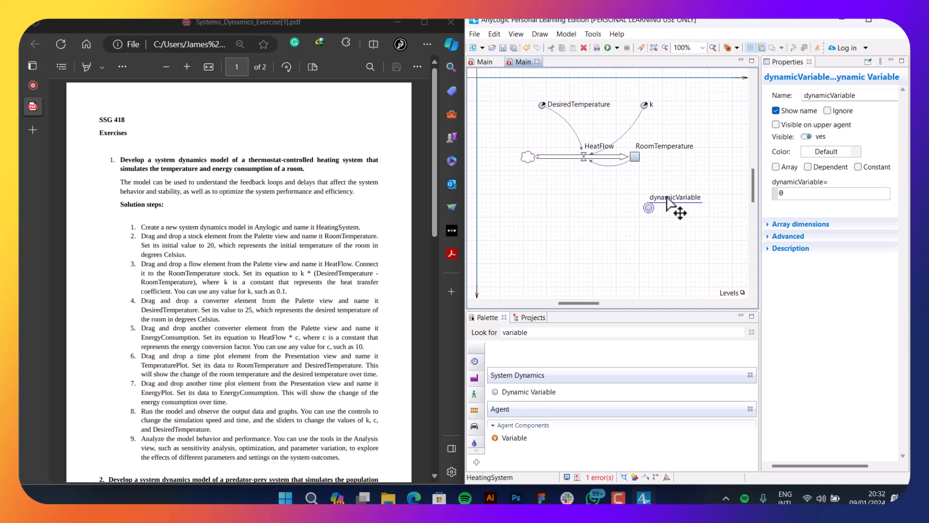
# Step: Name the new dynamic variable EnergyConsumption
pyautogui.click(807, 95)
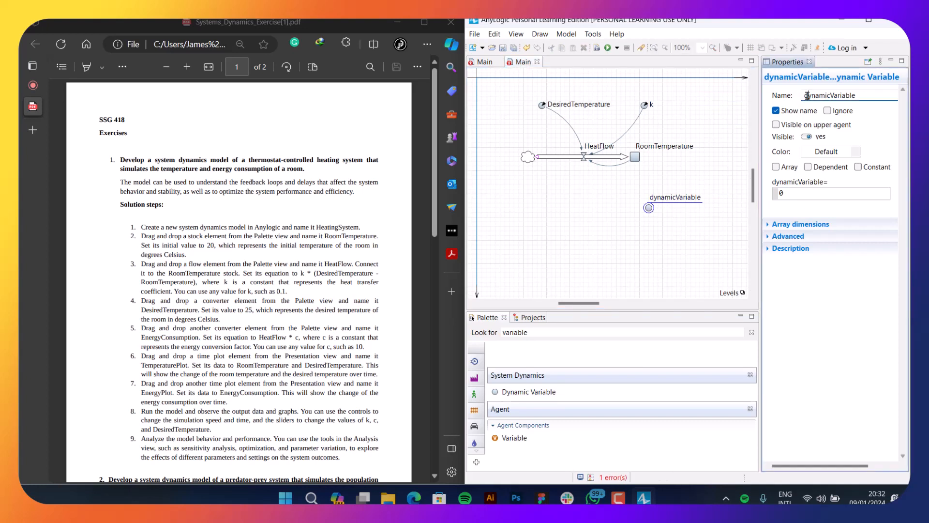
pyautogui.doubleClick(807, 95)
pyautogui.write('E')
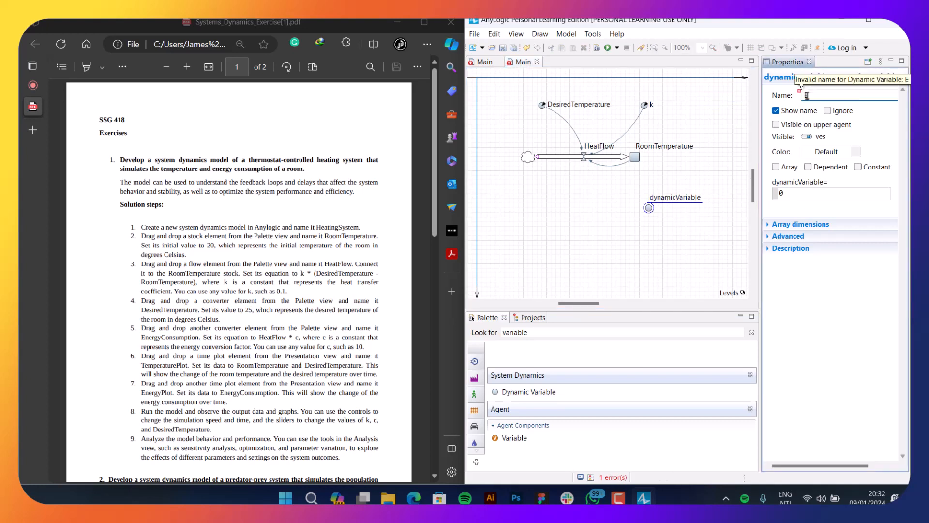
pyautogui.write('nsumption')
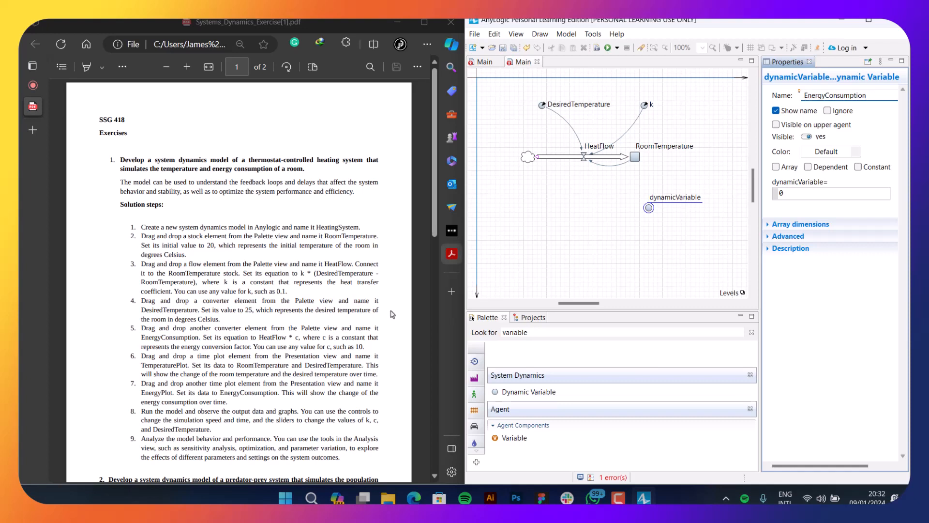
# Step: Set the EnergyConsumption variable's equation to HeatFlow * c, as given in step 5 of the exercise
pyautogui.moveTo(258, 337); pyautogui.dragTo(295, 338)
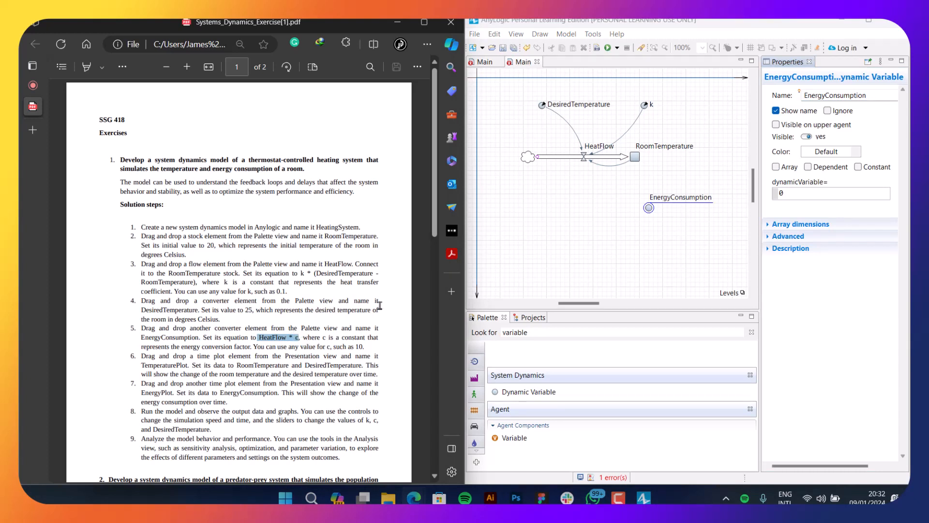
pyautogui.click(799, 189)
pyautogui.press('BackSpace')
pyautogui.write('HeatFlow * c')
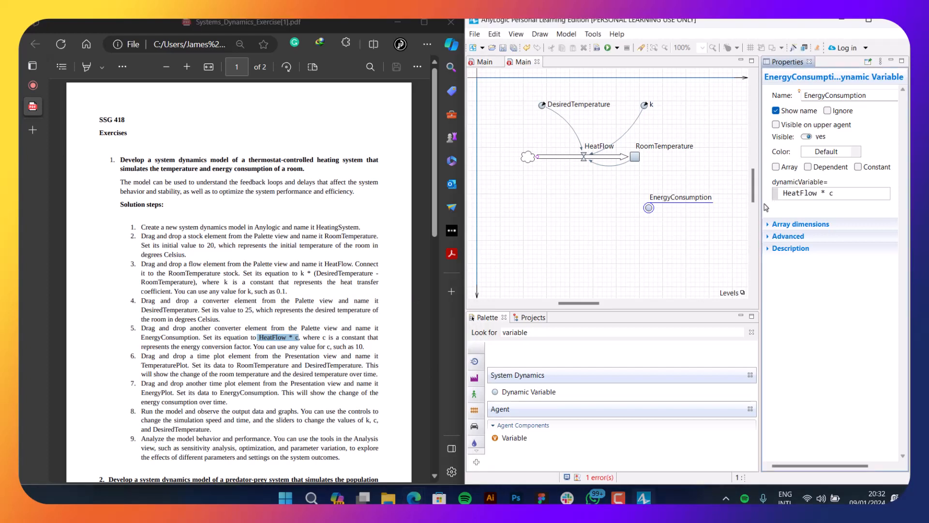
pyautogui.click(702, 234)
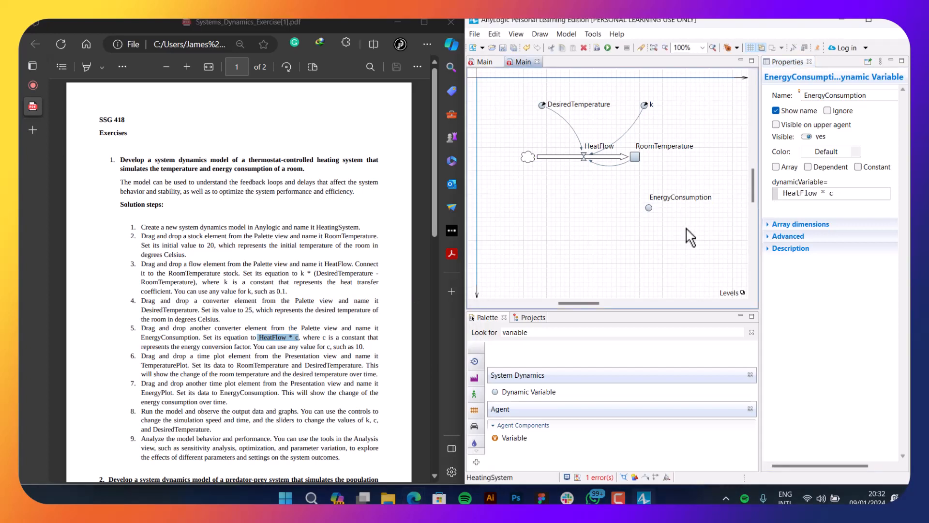
# Step: Create the missing dependency link from HeatFlow to the EnergyConsumption variable
pyautogui.click(650, 209)
pyautogui.click(616, 157)
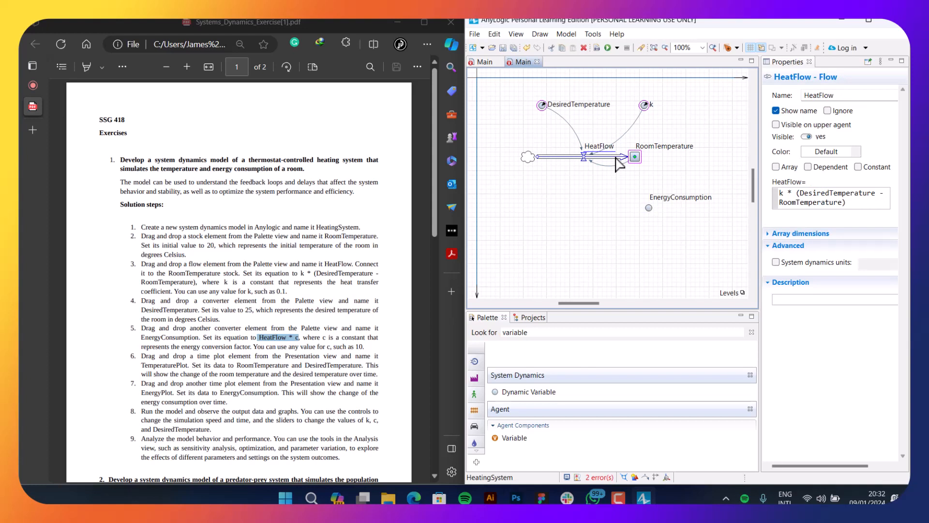
pyautogui.click(648, 208)
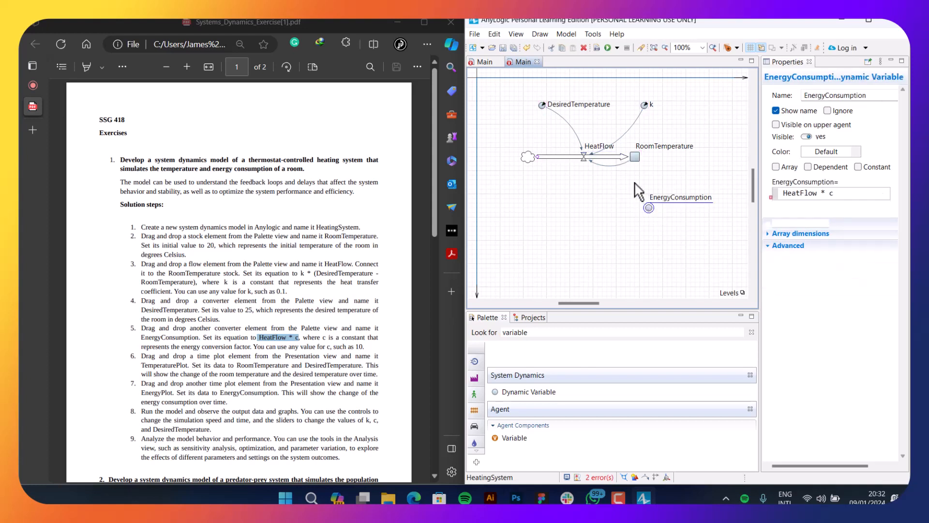
pyautogui.rightClick(648, 208)
pyautogui.moveTo(726, 328)
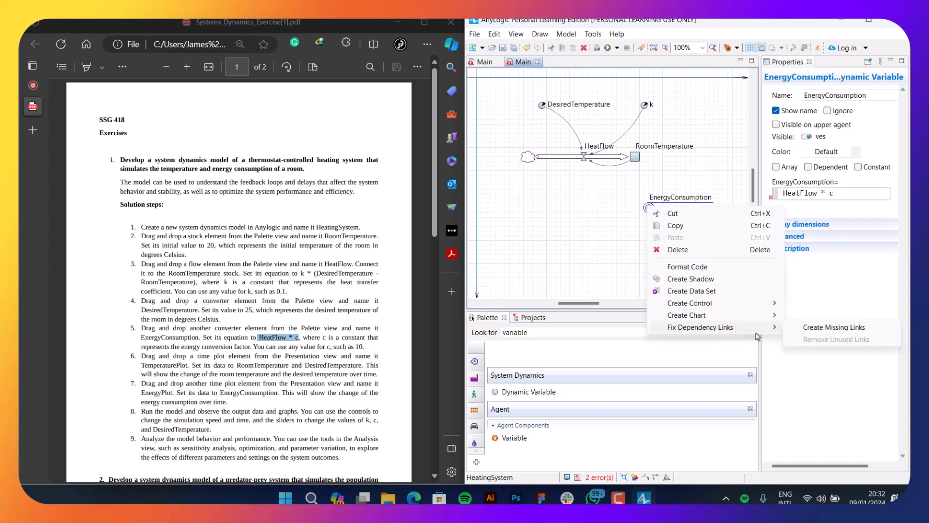
pyautogui.click(813, 328)
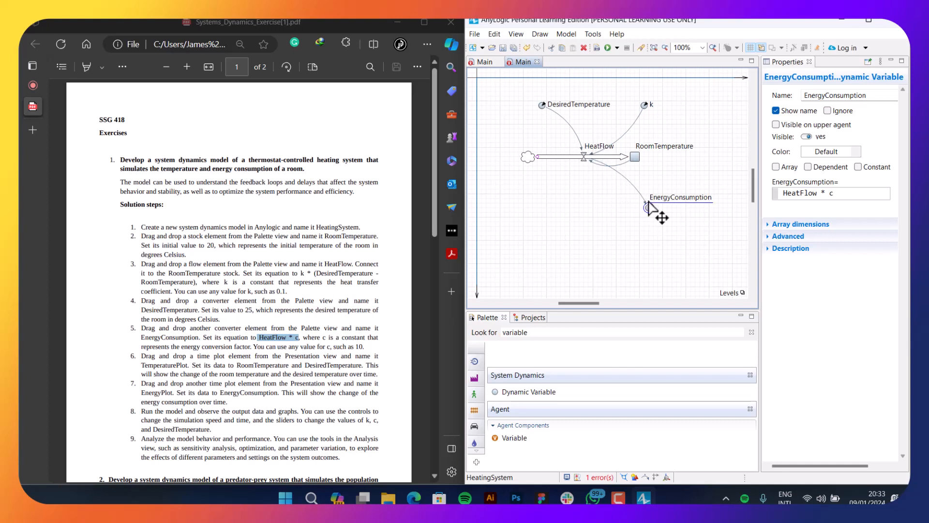
# Step: Duplicate parameter k and place the copy beside the original, above RoomTemperature
pyautogui.doubleClick(324, 338)
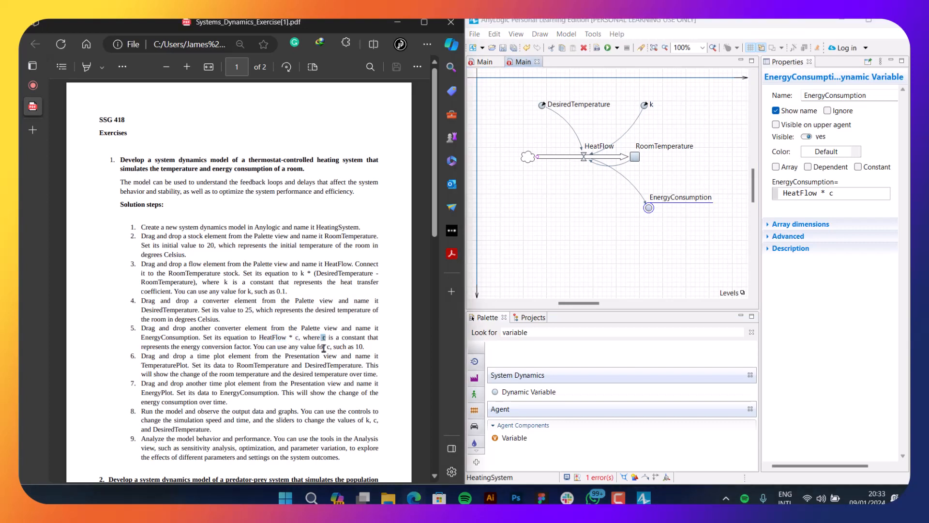
pyautogui.click(647, 108)
pyautogui.click(647, 108)
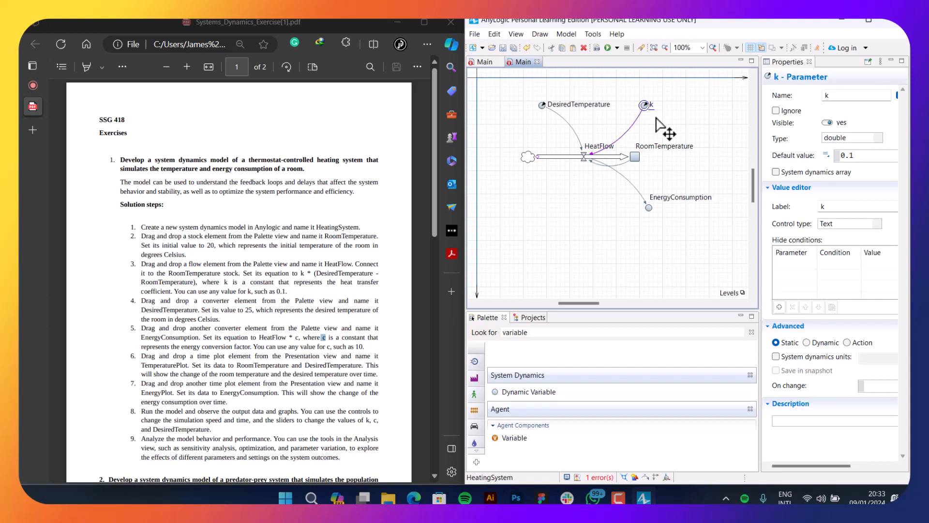
pyautogui.hotkey('ctrl', 'c')
pyautogui.hotkey('ctrl', 'v')
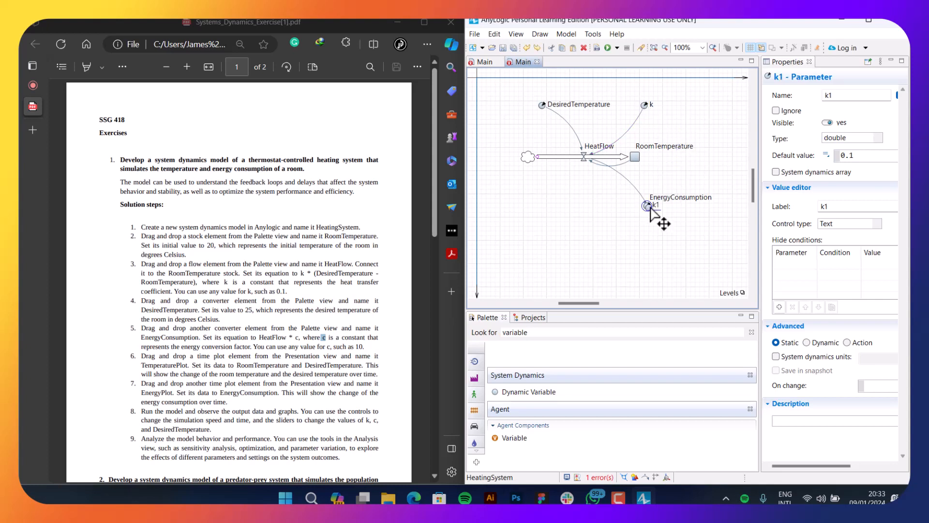
pyautogui.moveTo(648, 205); pyautogui.dragTo(686, 99)
pyautogui.hotkey('ctrl', 'z')
pyautogui.scroll(2, 651, 210)
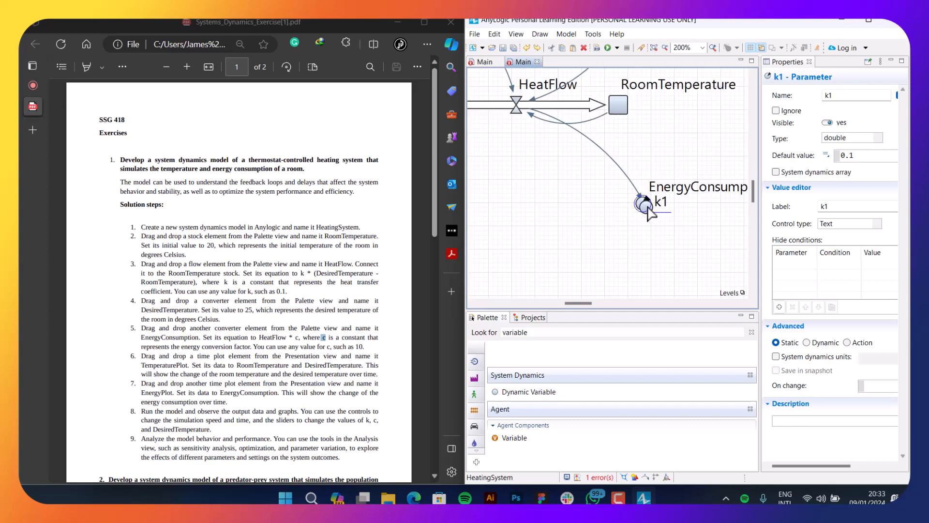
pyautogui.moveTo(650, 213); pyautogui.dragTo(702, 86)
pyautogui.scroll(-3, 702, 86)
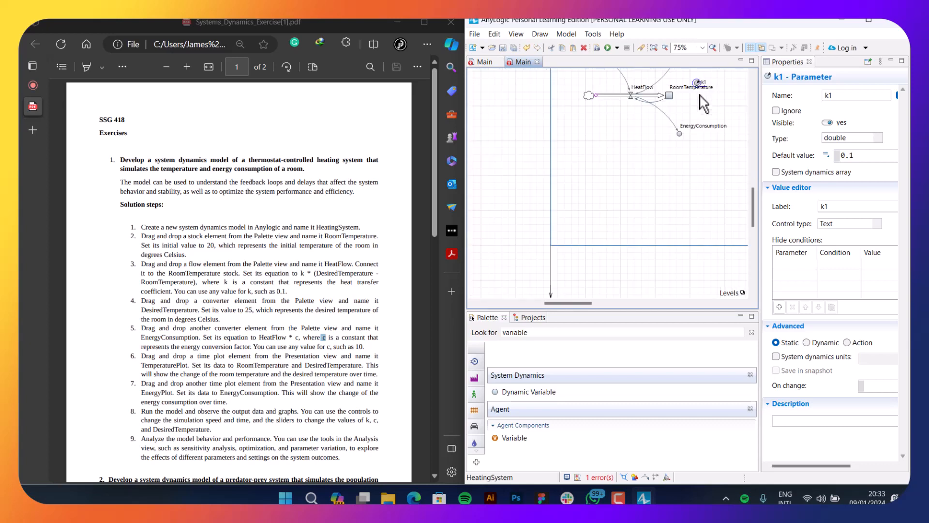
pyautogui.moveTo(640, 198); pyautogui.dragTo(651, 155)
# Step: Rename the copied parameter c and set its default value to 10
pyautogui.doubleClick(834, 94)
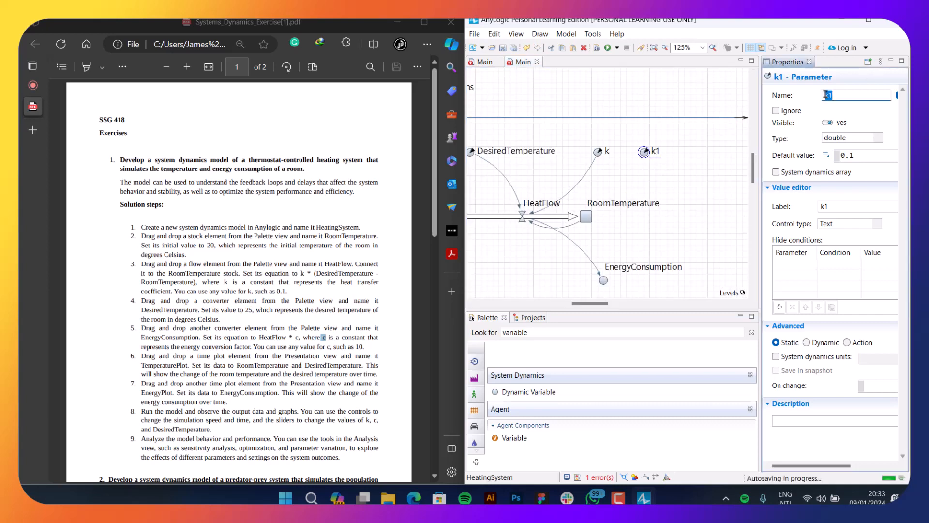
pyautogui.write('c')
pyautogui.click(842, 155)
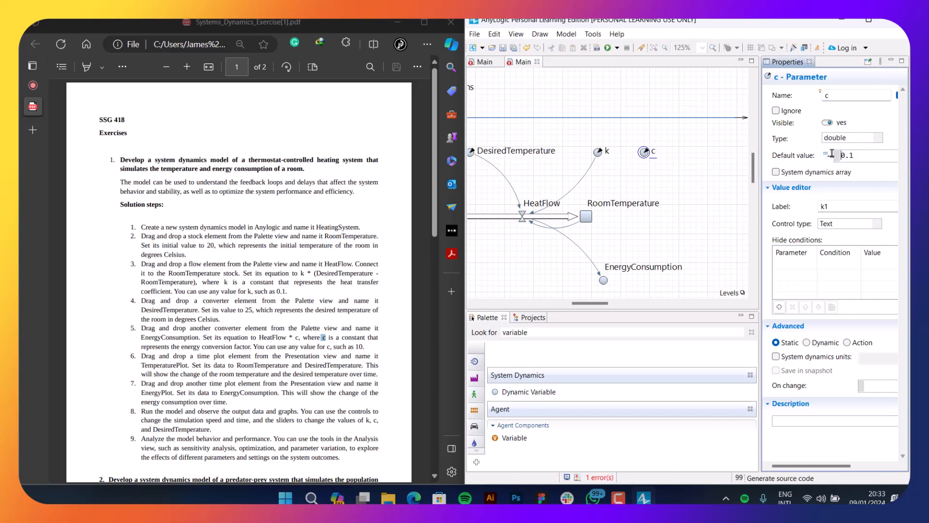
pyautogui.write('10')
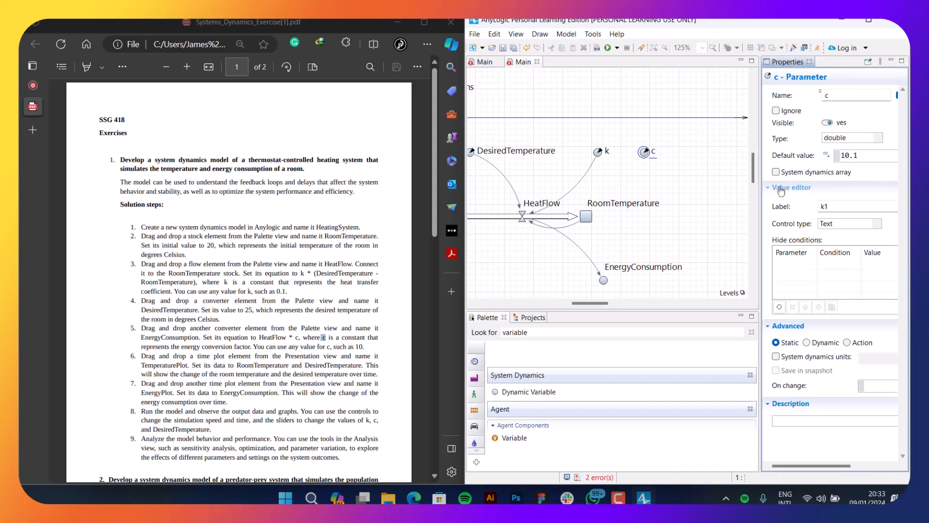
pyautogui.press('Delete')
pyautogui.click(689, 186)
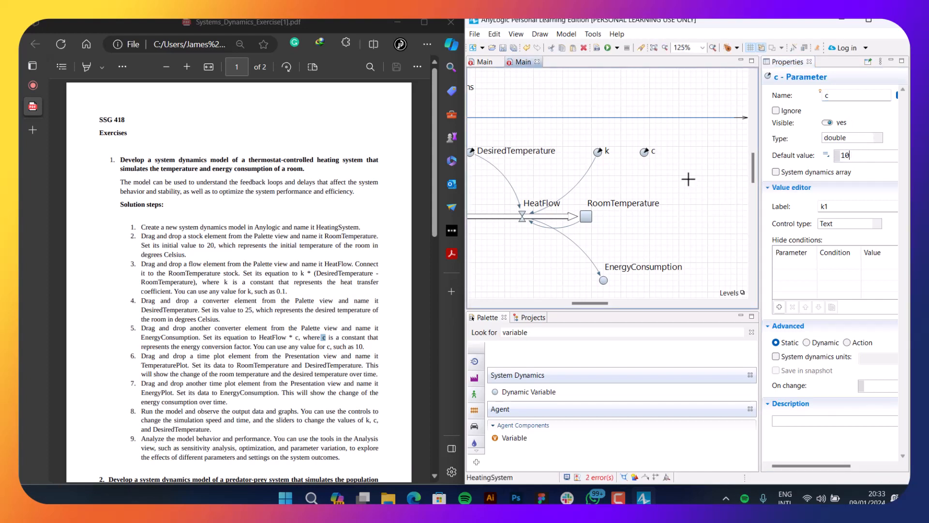
pyautogui.scroll(-1, 686, 180)
pyautogui.moveTo(681, 186); pyautogui.dragTo(690, 180)
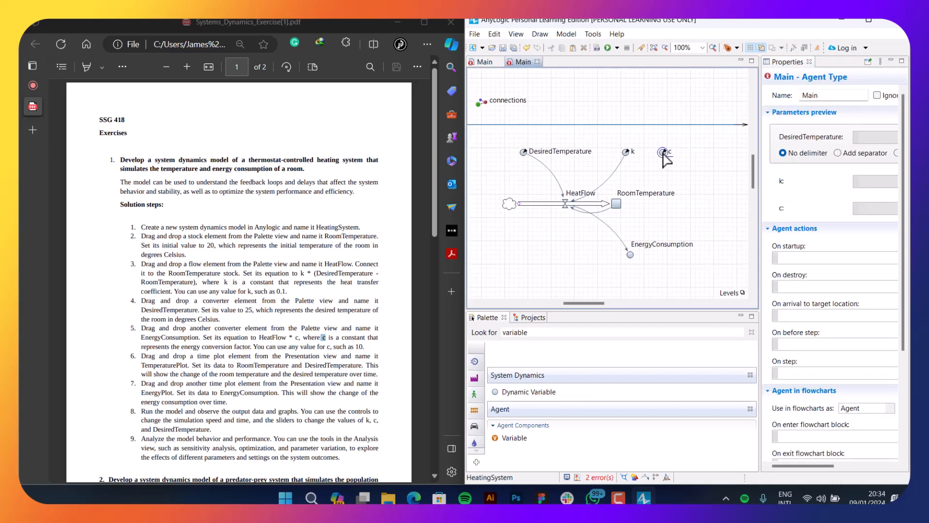
pyautogui.click(663, 154)
pyautogui.rightClick(662, 154)
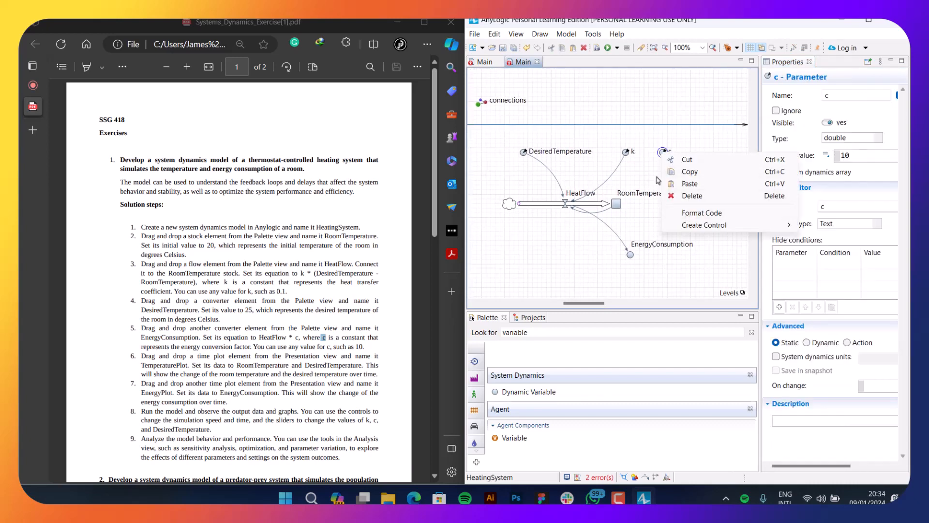
pyautogui.press('Escape')
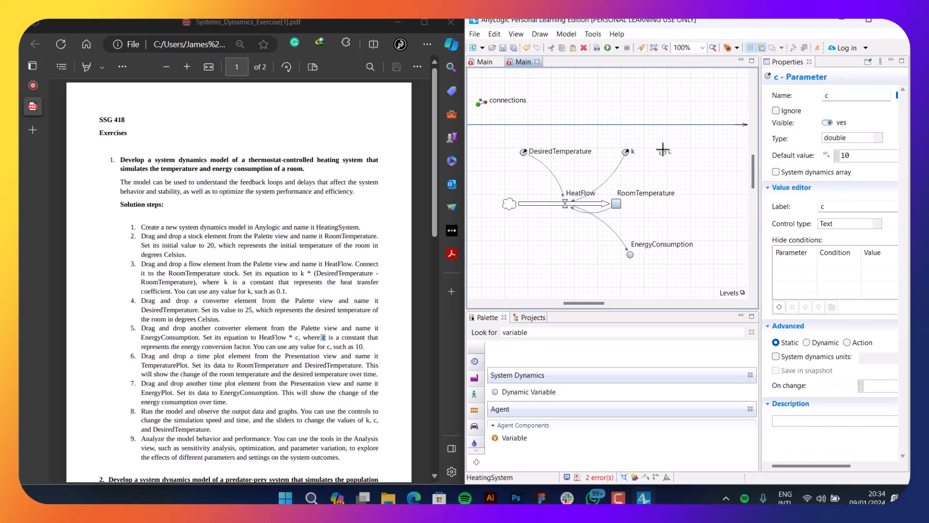
# Step: Create the missing dependency link from parameter c to the EnergyConsumption variable
pyautogui.click(631, 255)
pyautogui.rightClick(629, 254)
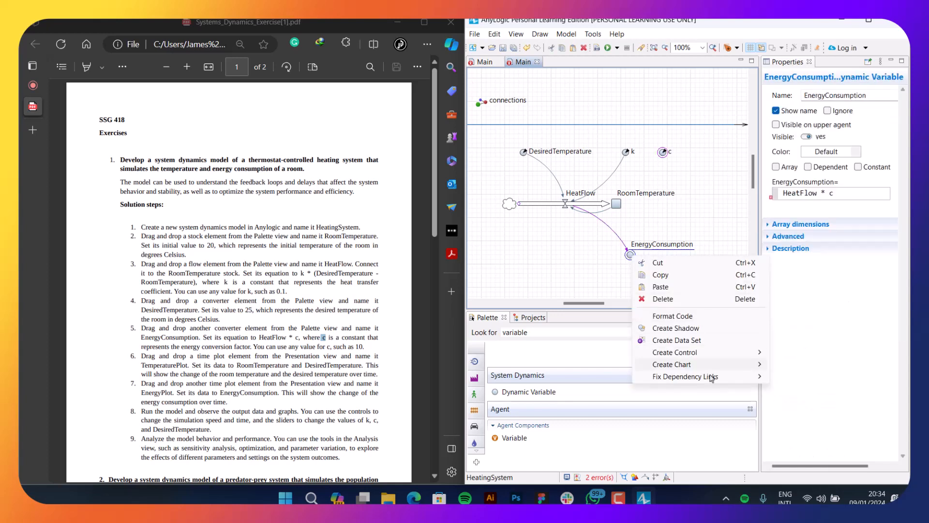
pyautogui.moveTo(713, 381)
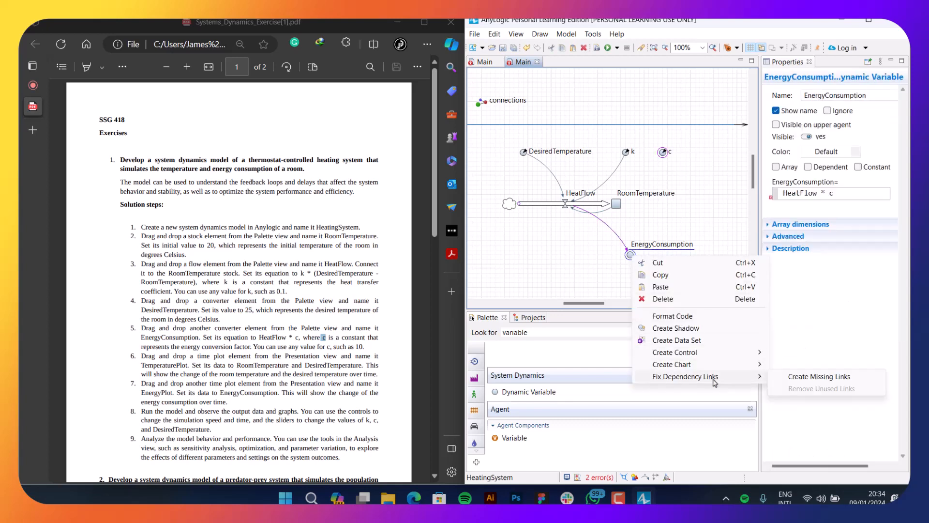
pyautogui.click(795, 380)
pyautogui.scroll(-1, 685, 203)
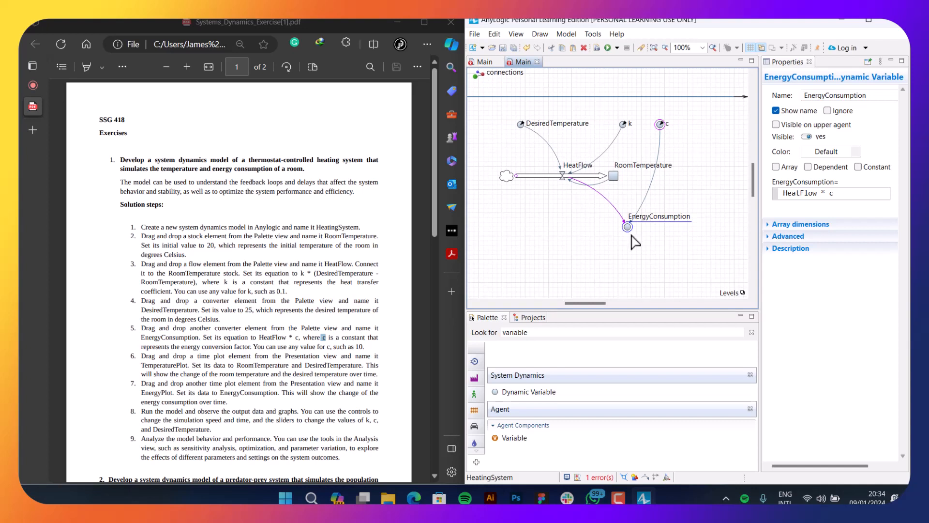
# Step: Search the palette for time plot and place a Time Plot in the diagram below the HeatFlow flow
pyautogui.moveTo(566, 255); pyautogui.dragTo(577, 251)
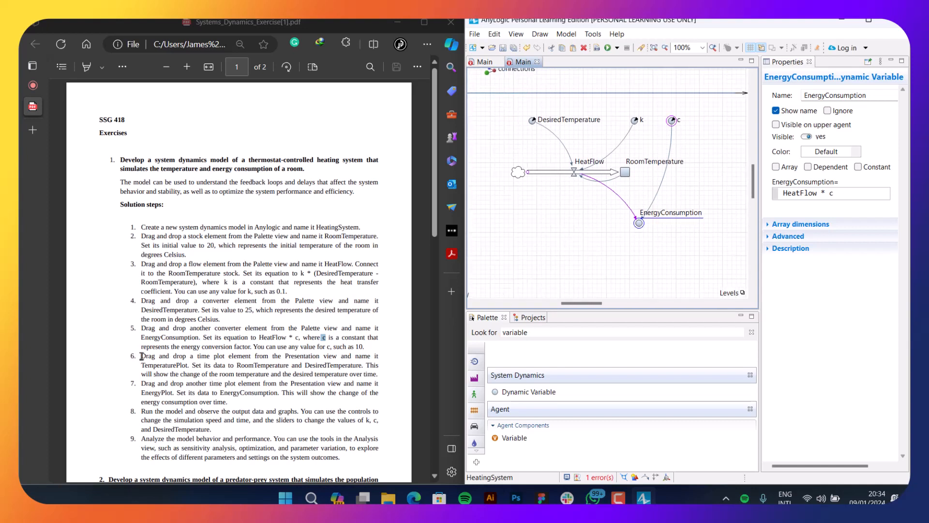
pyautogui.moveTo(532, 245); pyautogui.dragTo(541, 216)
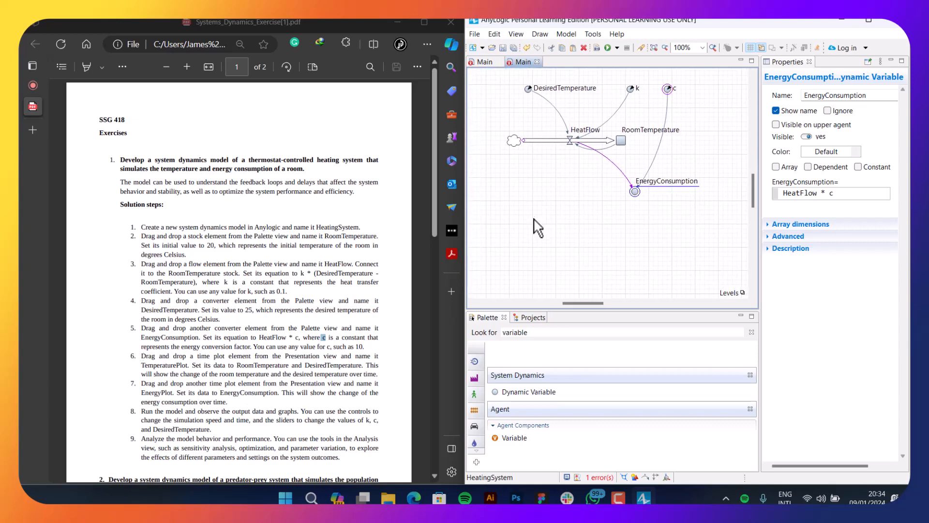
pyautogui.click(531, 334)
pyautogui.doubleClick(531, 334)
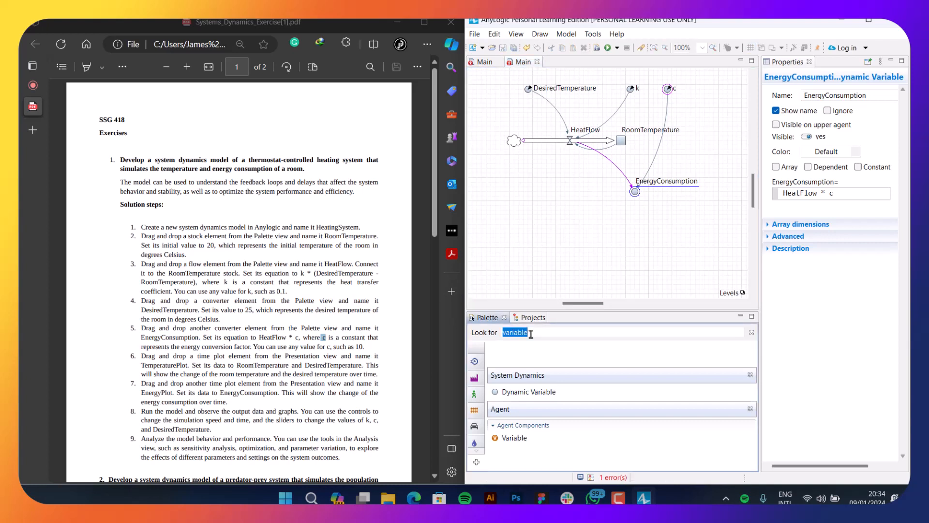
pyautogui.write('time plot')
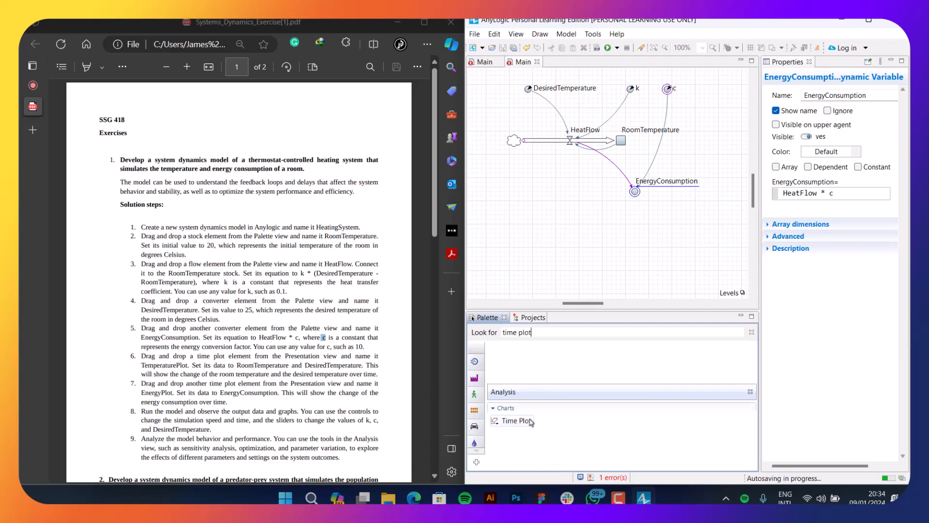
pyautogui.moveTo(513, 420); pyautogui.dragTo(501, 211)
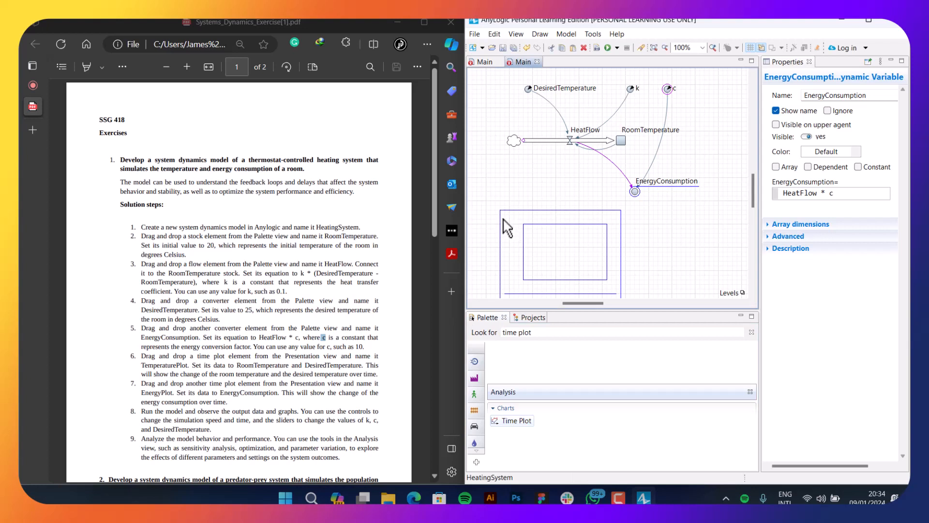
pyautogui.click(498, 280)
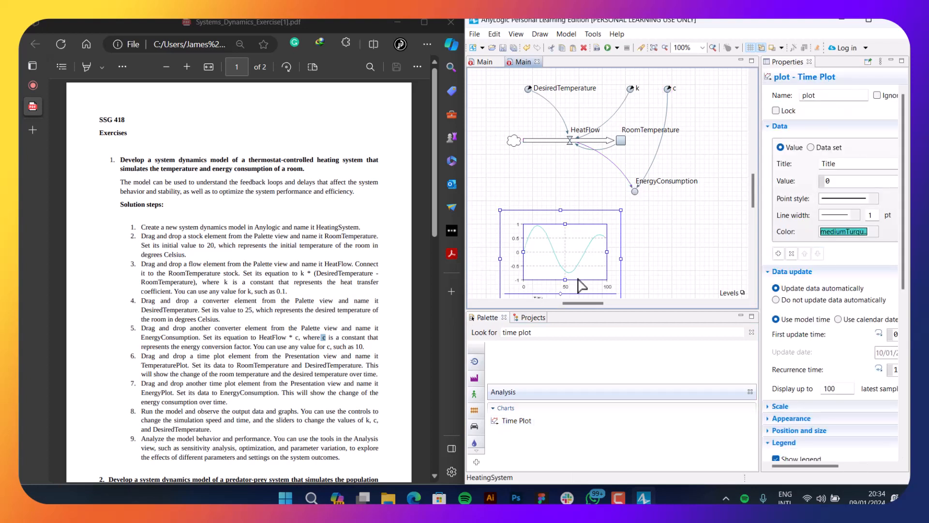
# Step: Name the new time plot TemperaturePlot, as given in step 6 of the exercise
pyautogui.click(818, 97)
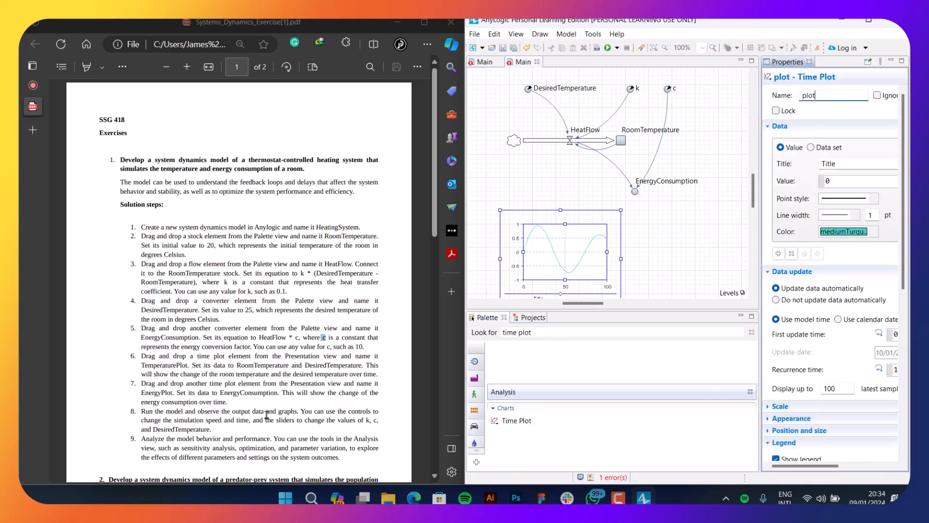
pyautogui.doubleClick(161, 364)
pyautogui.hotkey('ctrl', 'c')
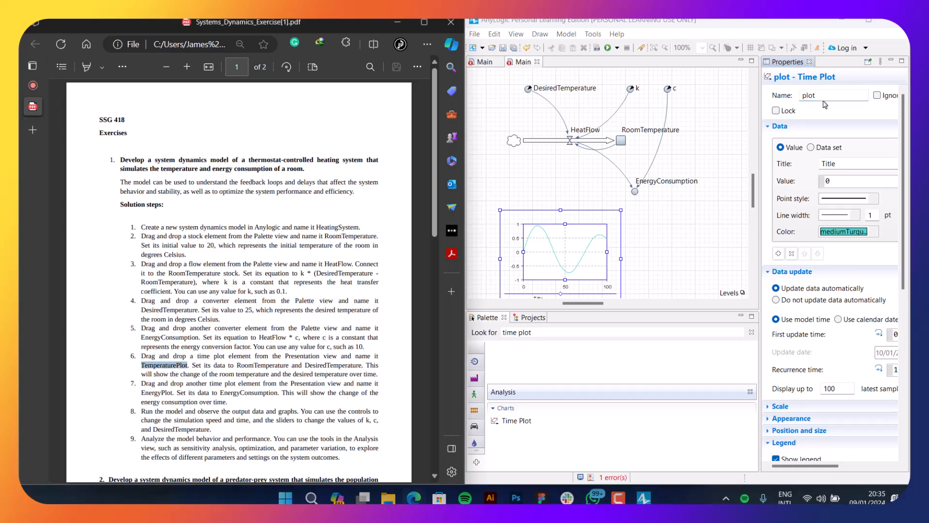
pyautogui.click(823, 98)
pyautogui.hotkey('ctrl', 'a')
pyautogui.hotkey('ctrl', 'v')
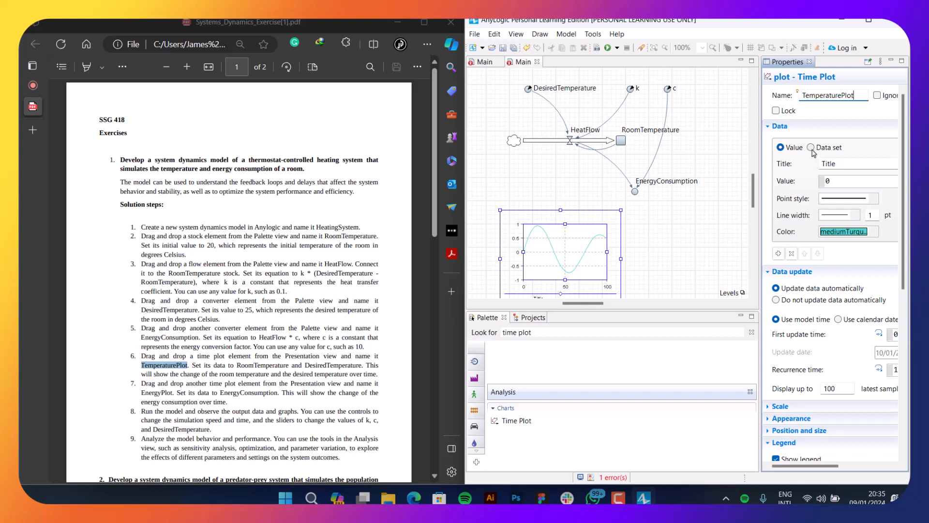
# Step: Title the time plot's first data item TemperaturePlot and set its value to RoomTemperature
pyautogui.click(836, 164)
pyautogui.doubleClick(836, 164)
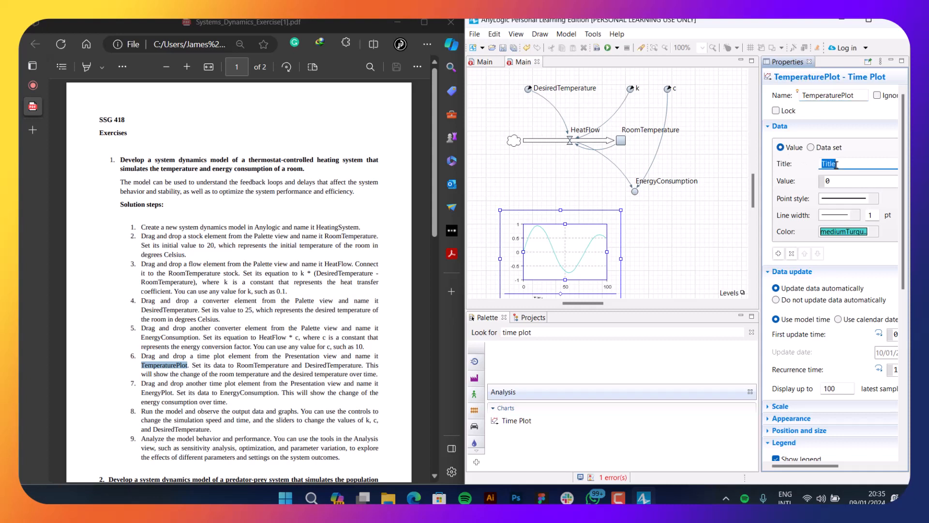
pyautogui.hotkey('ctrl', 'v')
pyautogui.click(840, 183)
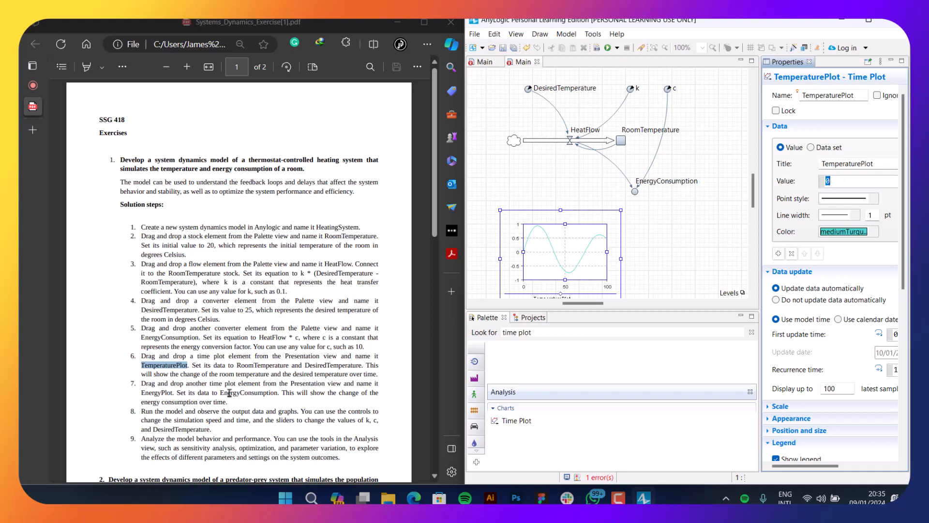
pyautogui.doubleClick(261, 366)
pyautogui.hotkey('ctrl', 'c')
pyautogui.doubleClick(833, 180)
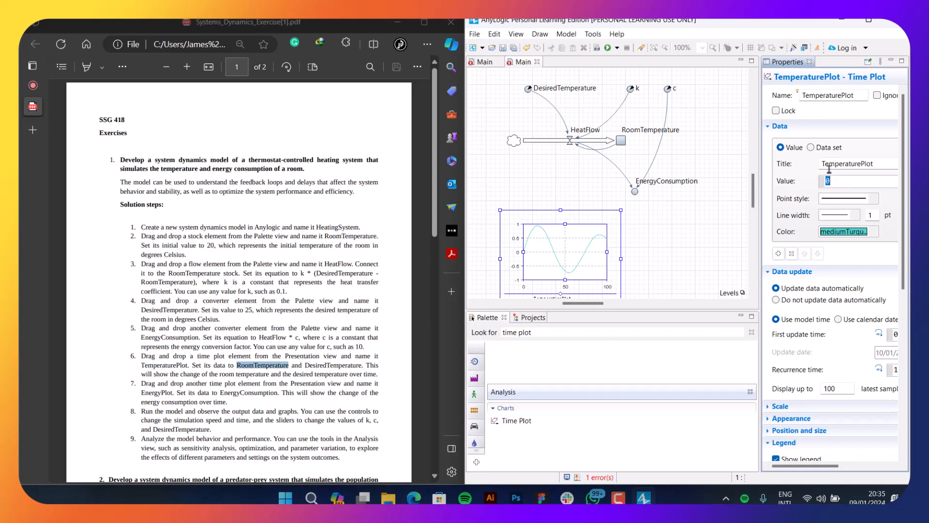
pyautogui.hotkey('ctrl', 'v')
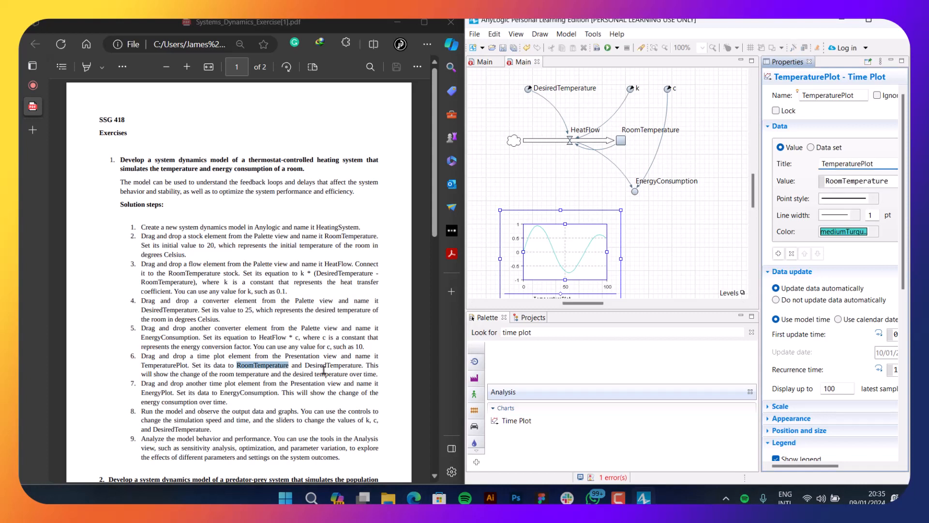
pyautogui.click(779, 253)
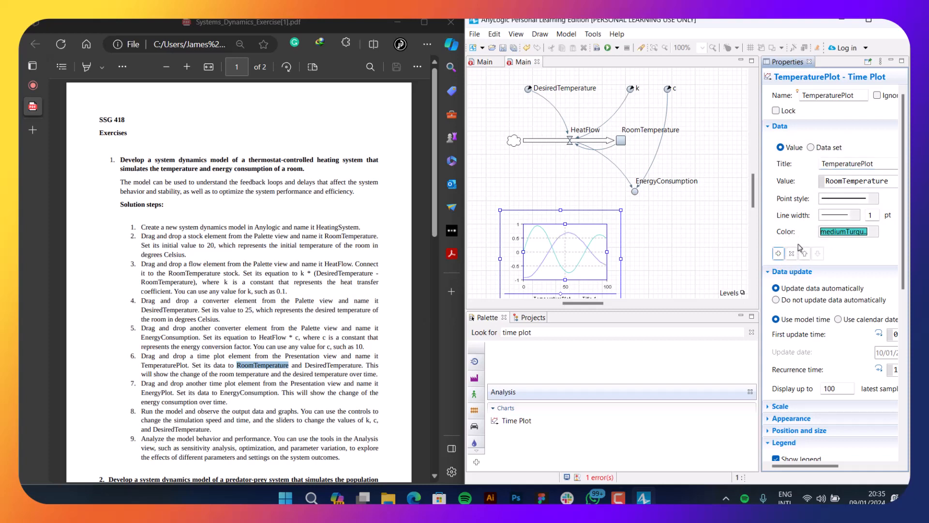
pyautogui.scroll(-3, 824, 189)
pyautogui.scroll(3, 818, 167)
pyautogui.click(792, 254)
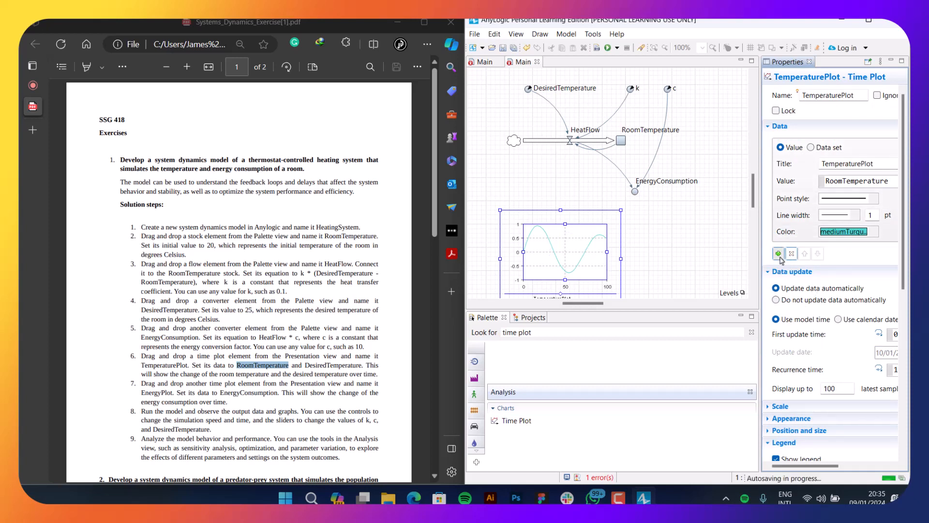
# Step: Add a second data item to TemperaturePlot, widen the properties area and collapse the data update settings
pyautogui.click(780, 256)
pyautogui.scroll(-2, 793, 244)
pyautogui.scroll(2, 804, 235)
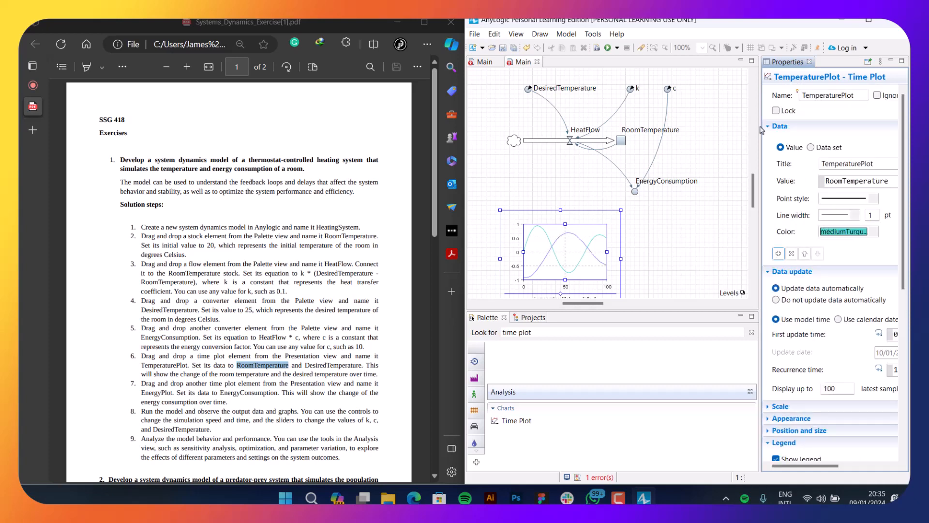
pyautogui.moveTo(760, 129); pyautogui.dragTo(724, 142)
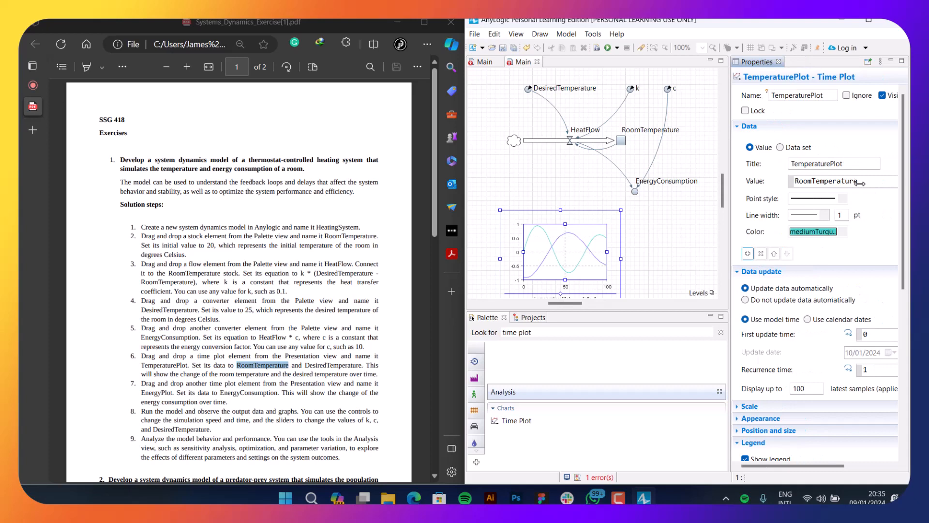
pyautogui.click(733, 272)
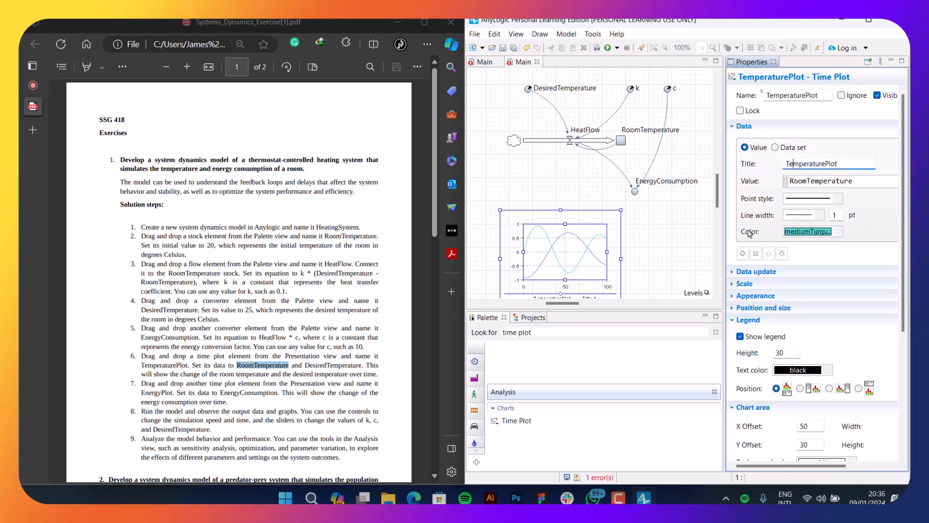
# Step: Set the title of TemperaturePlot's RoomTemperature data item to DesiredTemperature
pyautogui.doubleClick(344, 364)
pyautogui.hotkey('ctrl', 'c')
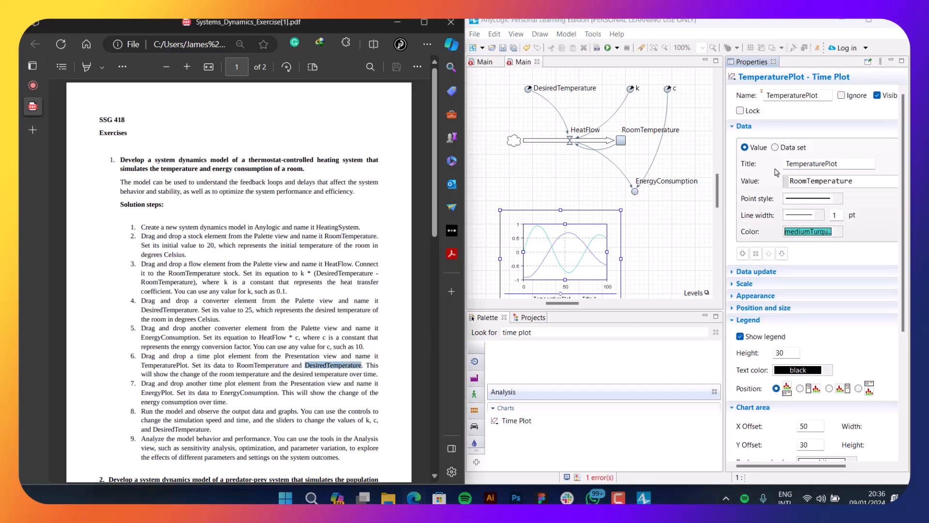
pyautogui.doubleClick(829, 165)
pyautogui.hotkey('ctrl', 'v')
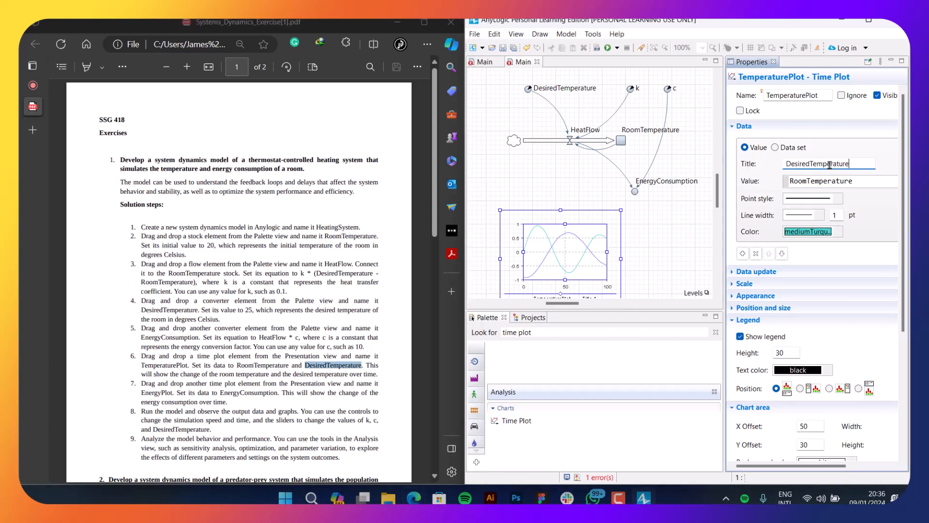
# Step: Set the value of TemperaturePlot's DesiredTemperature data item to DesiredTemperature
pyautogui.click(845, 180)
pyautogui.doubleClick(839, 182)
pyautogui.hotkey('ctrl', 'v')
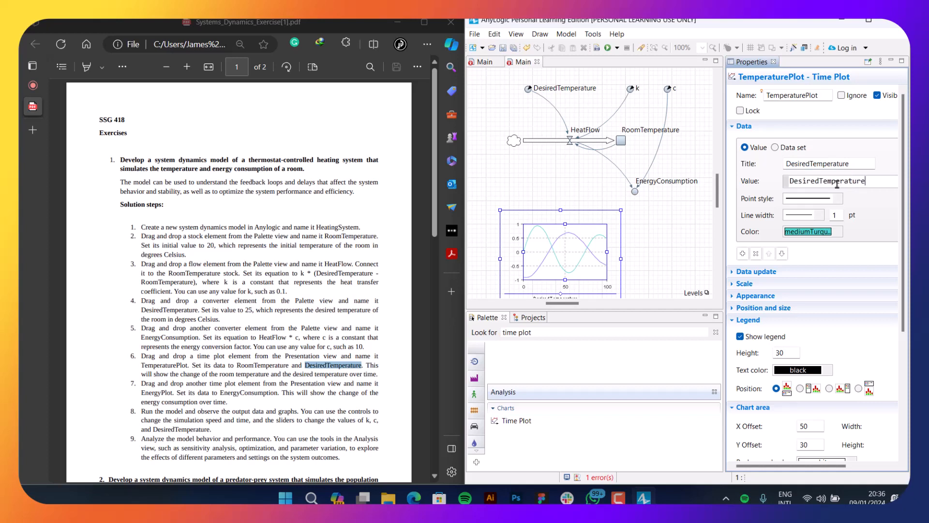
pyautogui.scroll(-2, 580, 268)
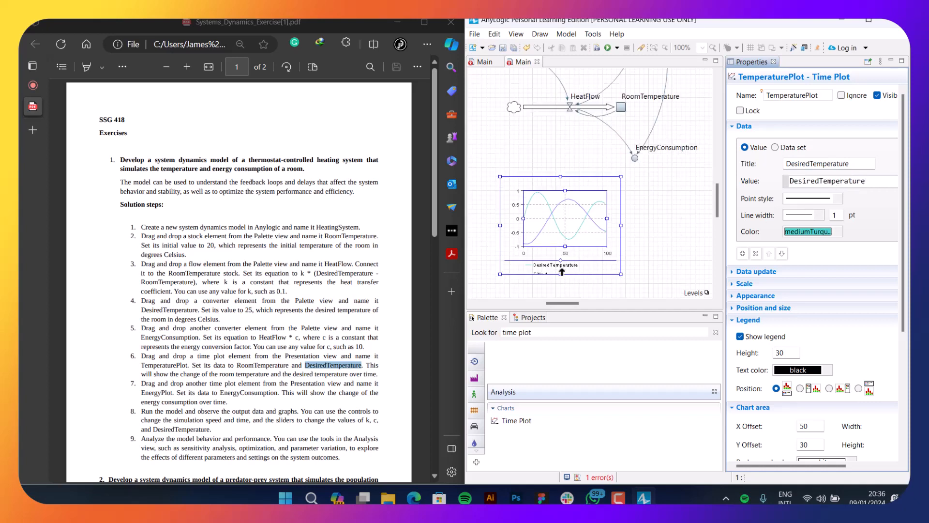
pyautogui.click(248, 367)
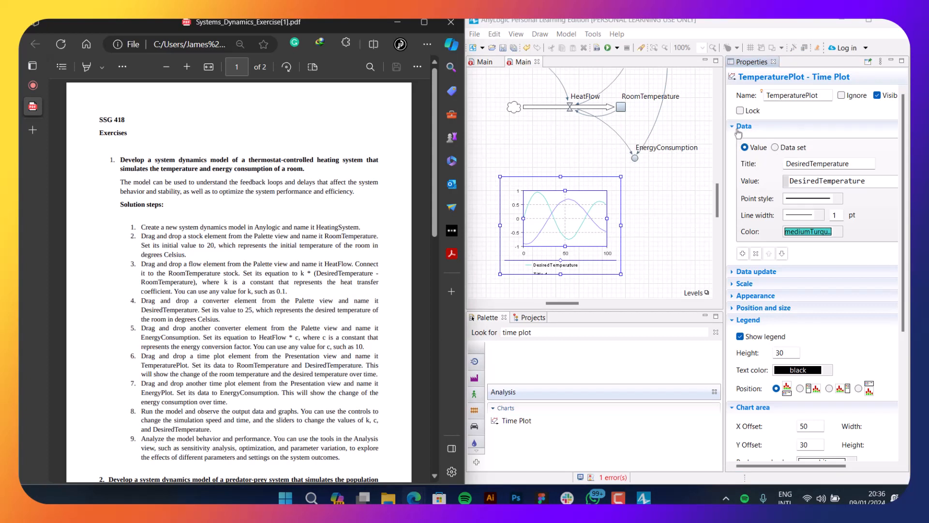
# Step: Try to reach TemperaturePlot's second data item by shifting the DesiredTemperature item through the data order and reopening the data settings
pyautogui.click(782, 255)
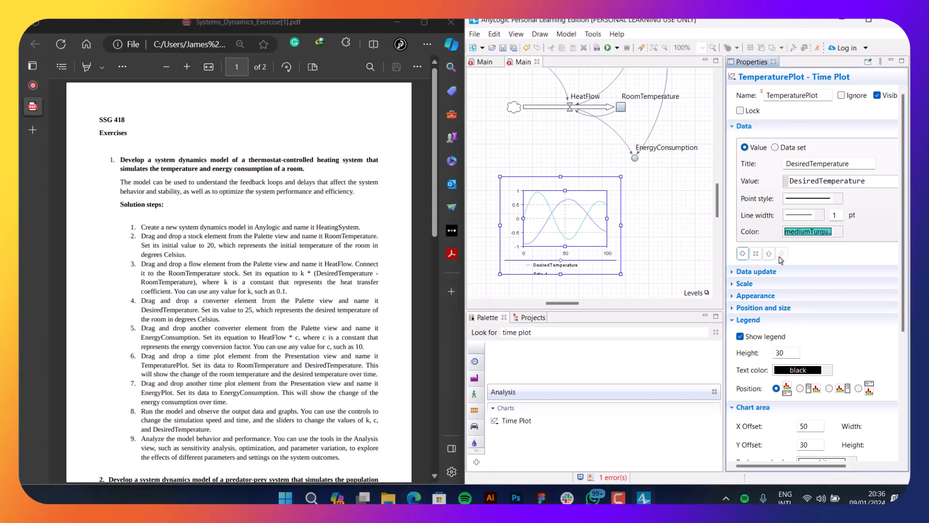
pyautogui.click(770, 255)
pyautogui.click(781, 256)
pyautogui.click(768, 256)
pyautogui.click(781, 255)
pyautogui.click(734, 127)
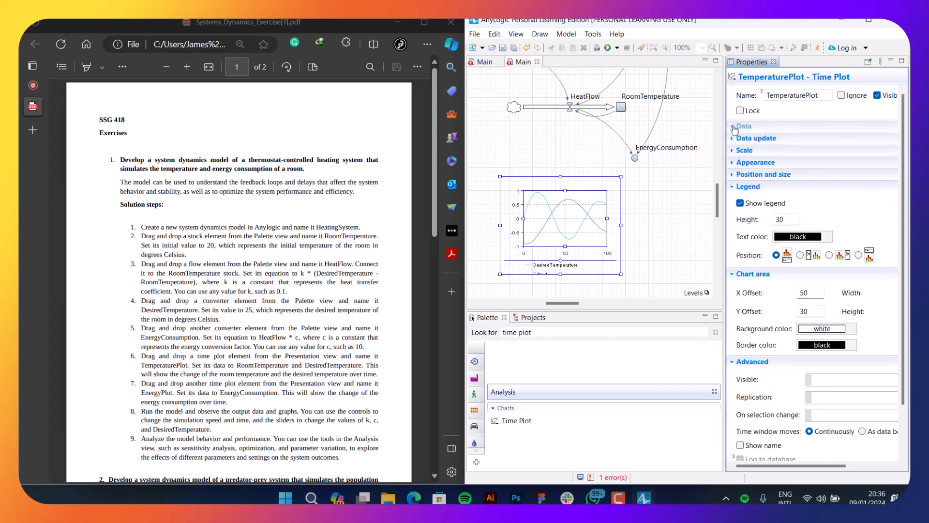
pyautogui.click(734, 127)
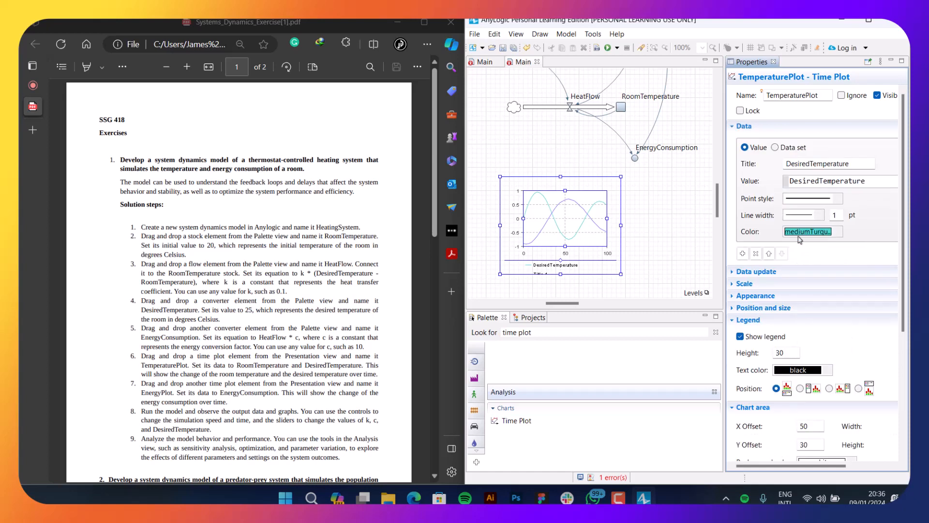
pyautogui.click(587, 216)
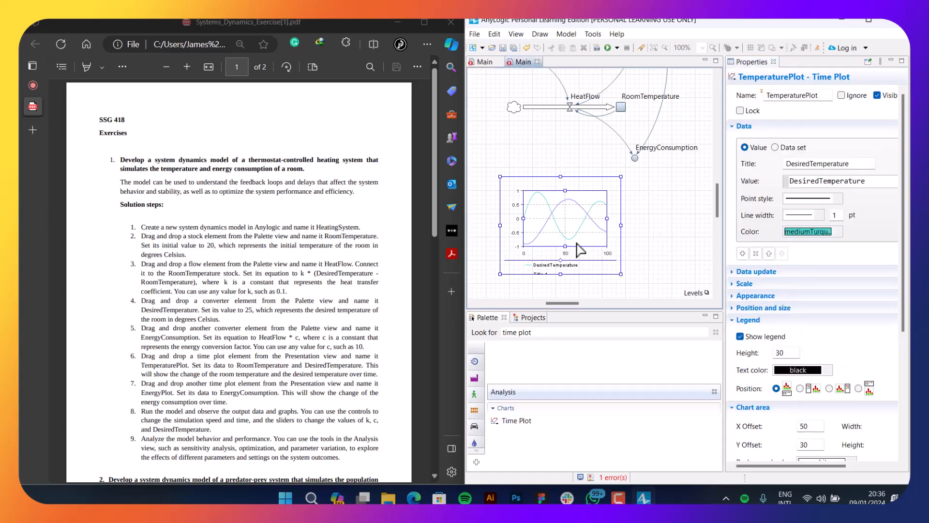
pyautogui.click(768, 253)
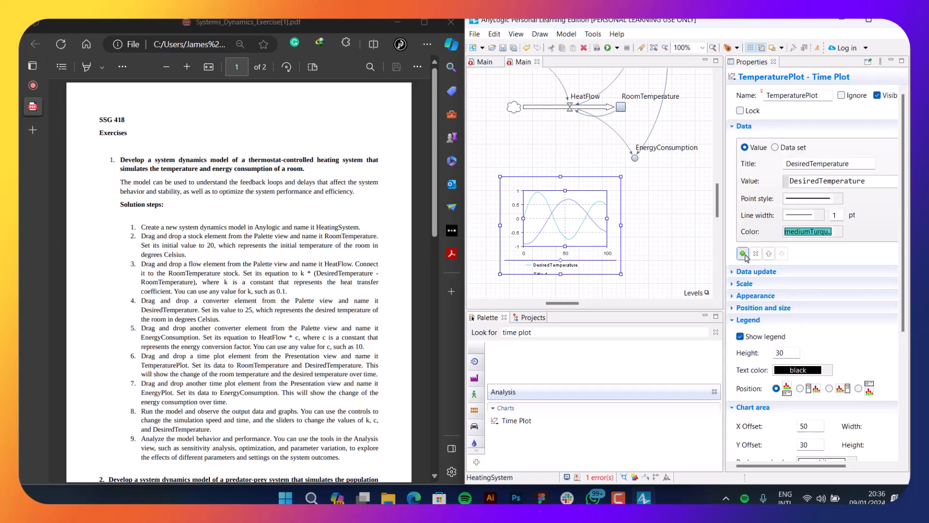
pyautogui.click(760, 255)
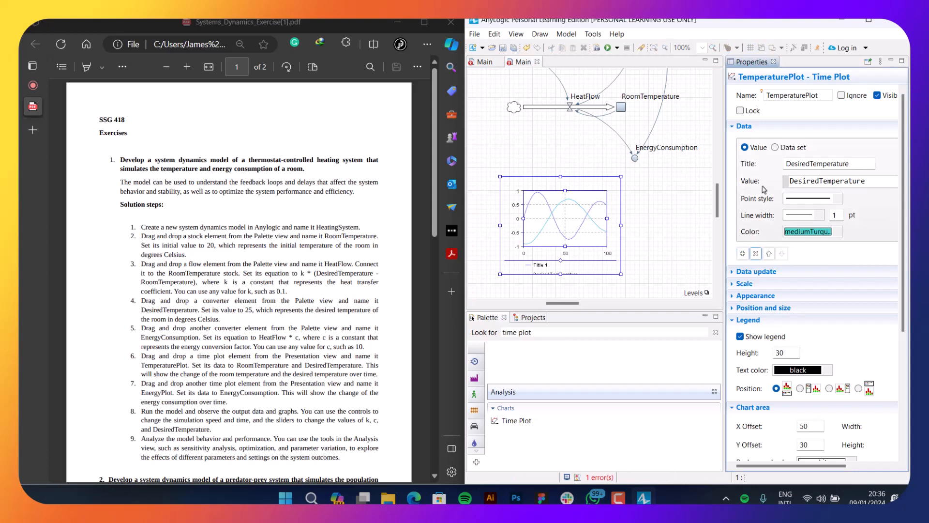
pyautogui.click(769, 254)
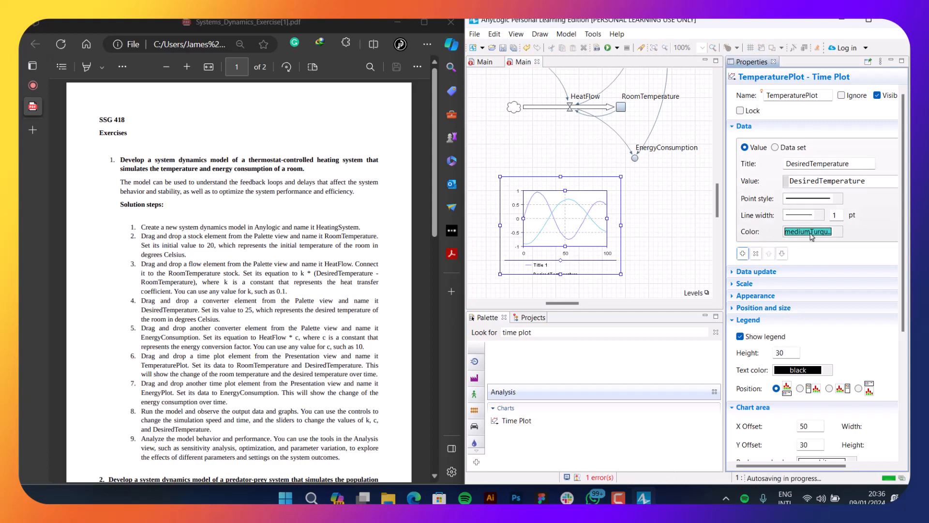
# Step: Color TemperaturePlot's DesiredTemperature data item red and set both its title and value to RoomTemperature, as in step 6
pyautogui.click(838, 231)
pyautogui.click(792, 260)
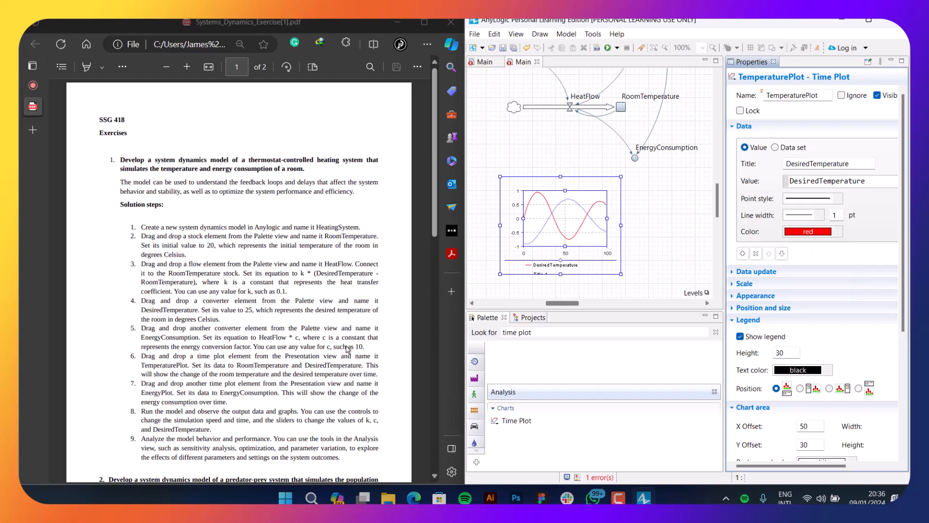
pyautogui.doubleClick(259, 363)
pyautogui.hotkey('ctrl', 'c')
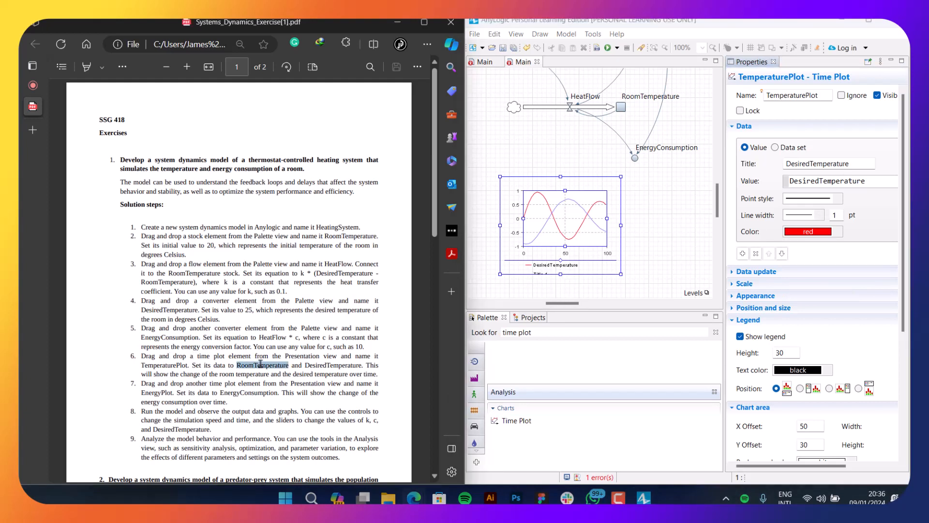
pyautogui.click(849, 162)
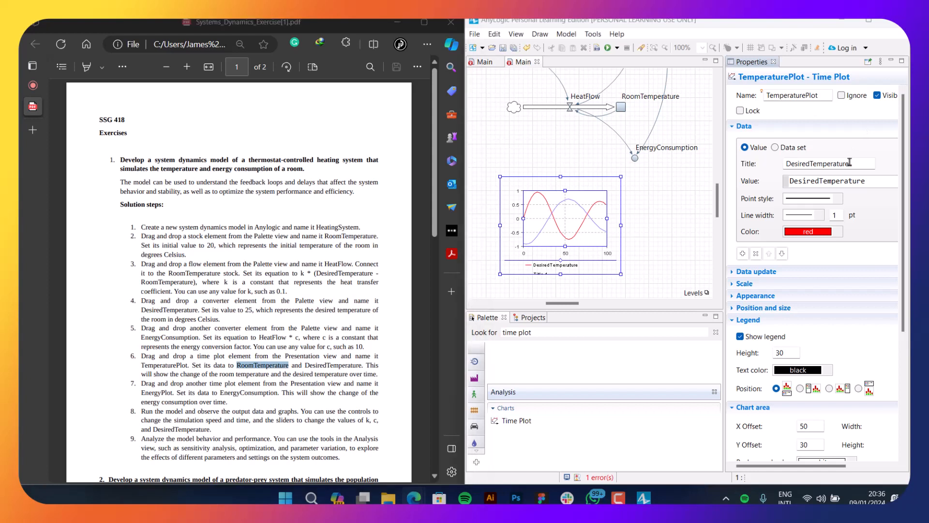
pyautogui.doubleClick(849, 163)
pyautogui.hotkey('ctrl', 'v')
pyautogui.doubleClick(857, 181)
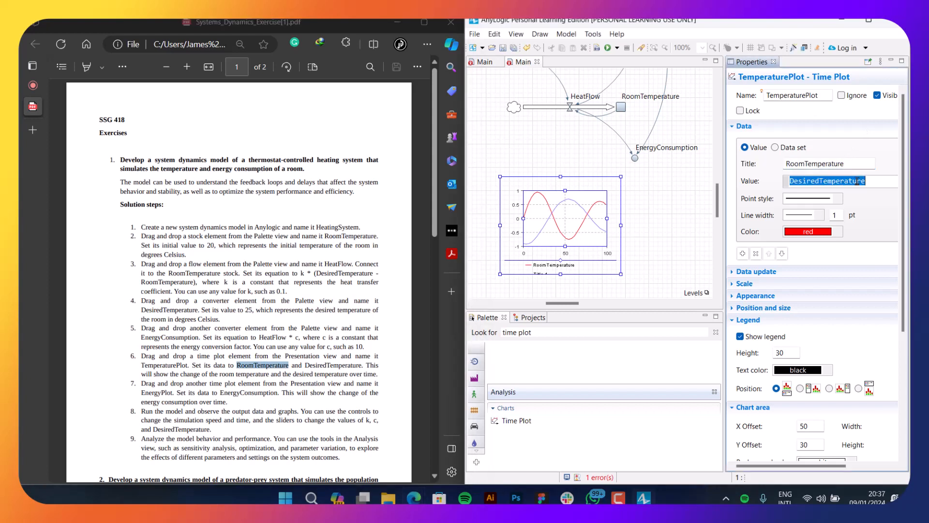
pyautogui.hotkey('ctrl', 'v')
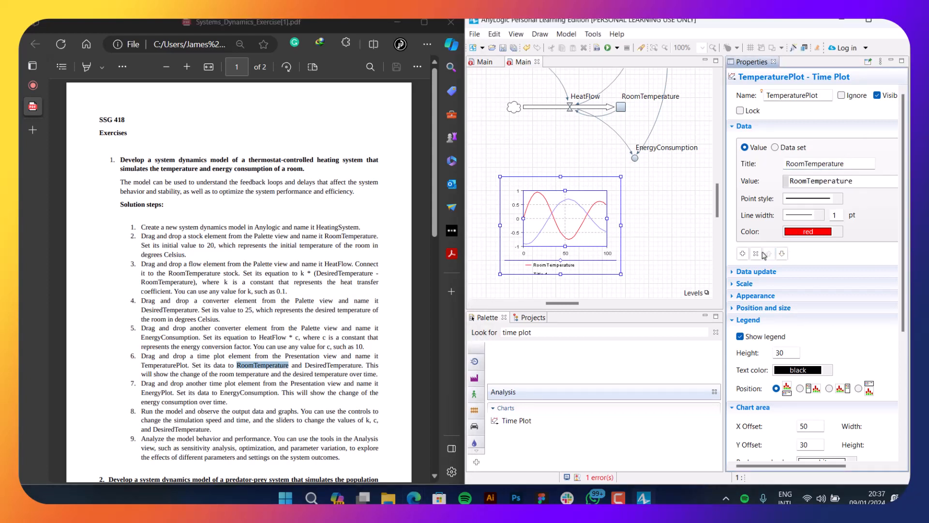
# Step: Shift the red RoomTemperature data item through TemperaturePlot's data order to try to reach the other item
pyautogui.click(782, 253)
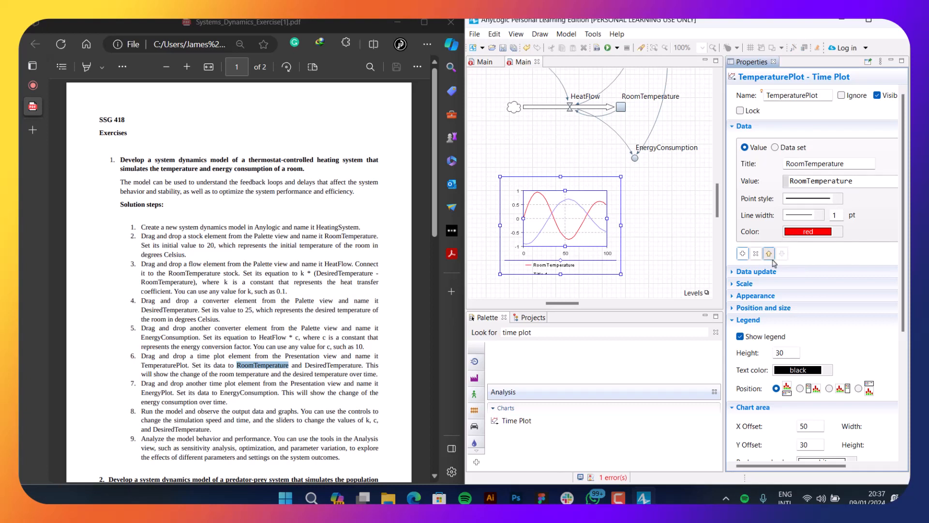
pyautogui.rightClick(580, 210)
pyautogui.click(569, 207)
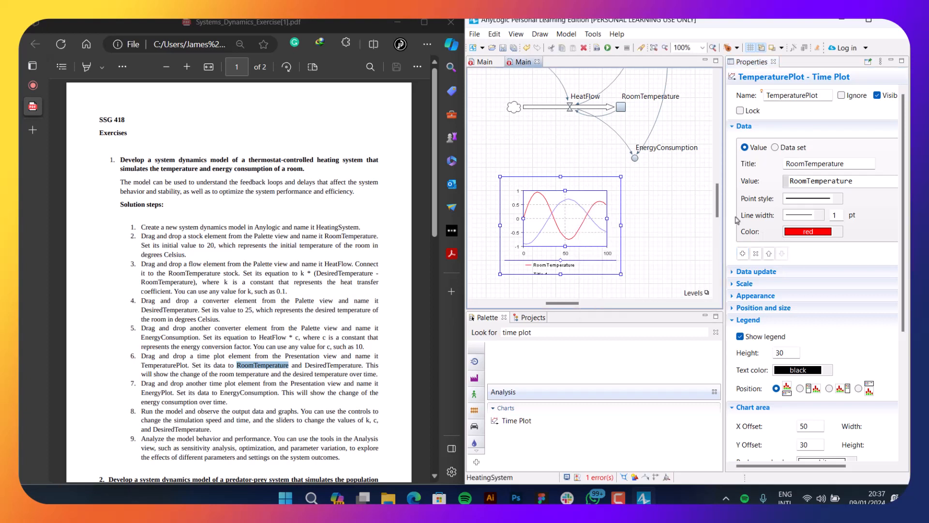
pyautogui.click(743, 253)
pyautogui.click(757, 254)
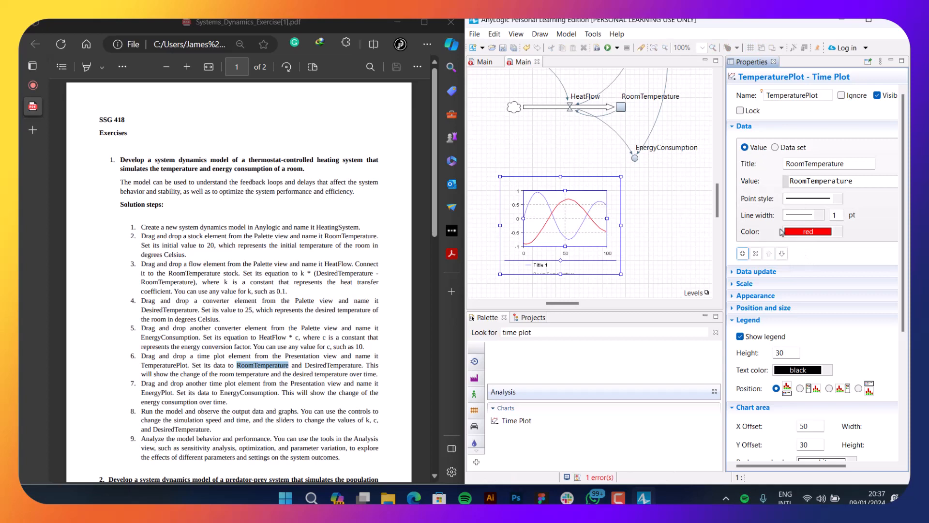
# Step: Maximize the AnyLogic window and search TemperaturePlot's data settings again for the untitled second data item
pyautogui.click(867, 26)
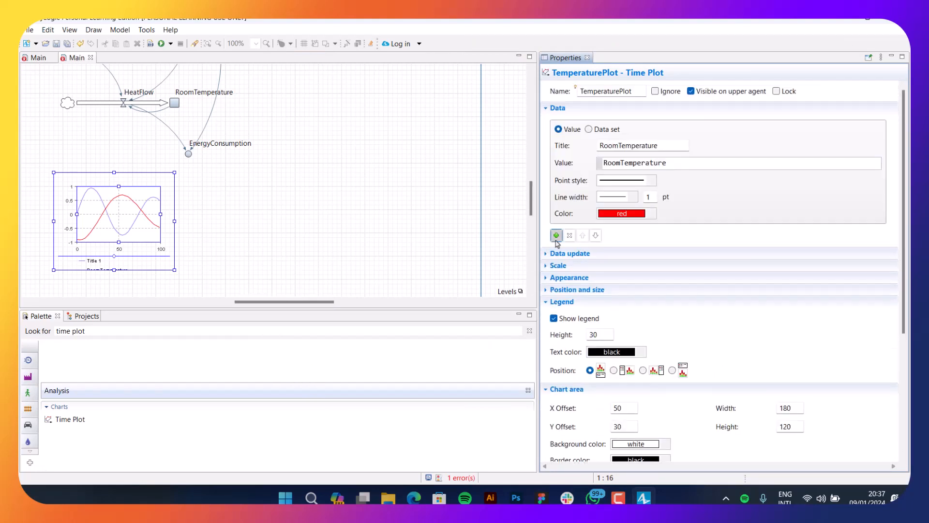
pyautogui.click(556, 236)
pyautogui.click(569, 235)
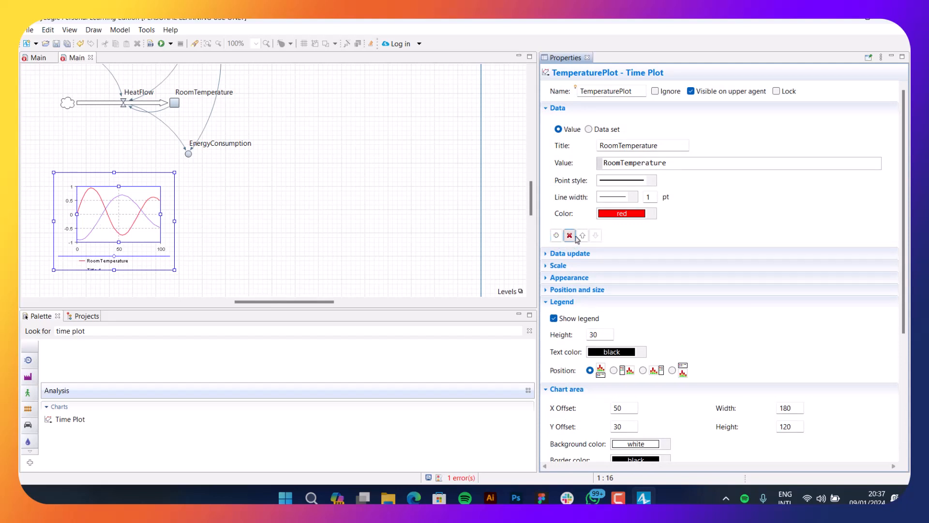
pyautogui.click(547, 109)
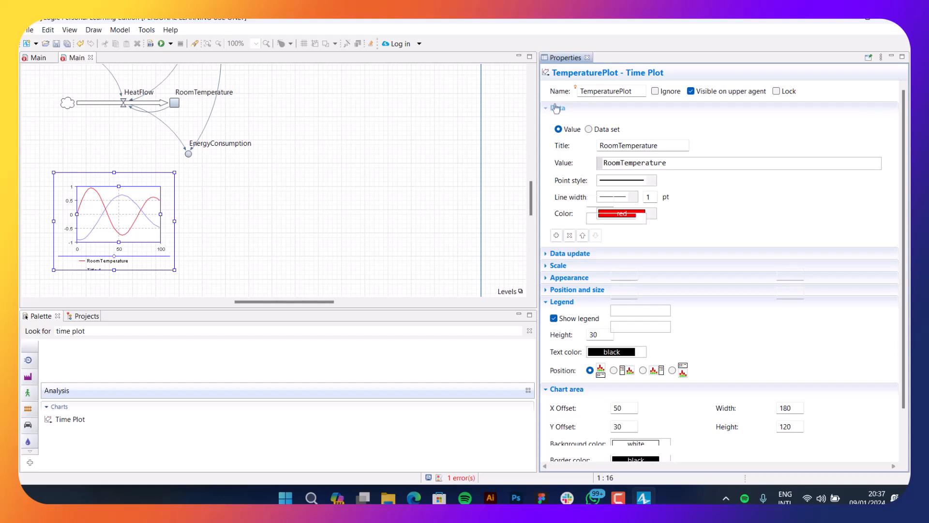
pyautogui.click(556, 108)
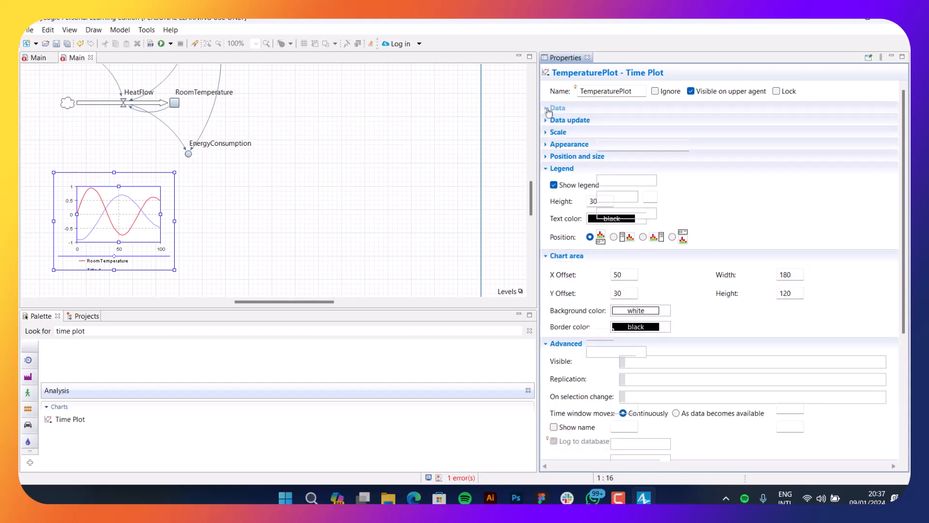
pyautogui.click(555, 109)
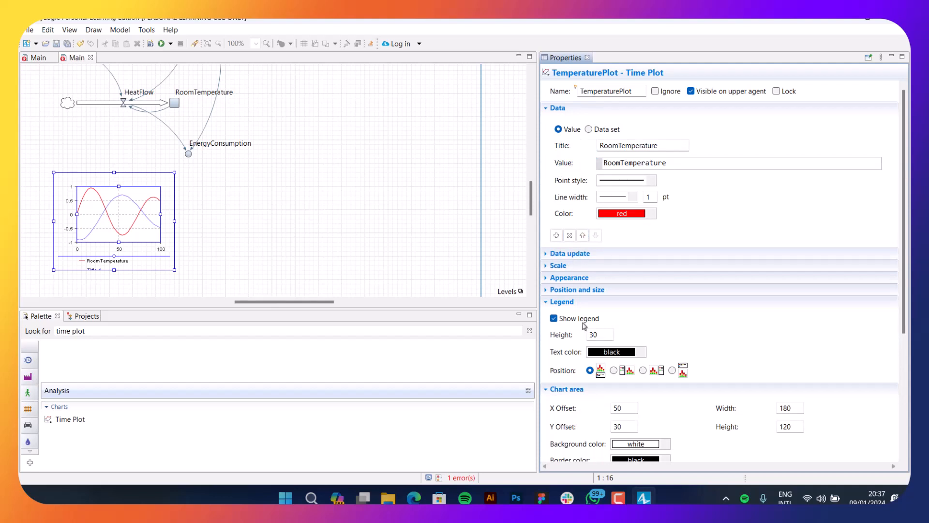
pyautogui.click(569, 235)
# Step: Delete TemperaturePlot and place a new time plot in the same area below the HeatFlow diagram
pyautogui.click(148, 269)
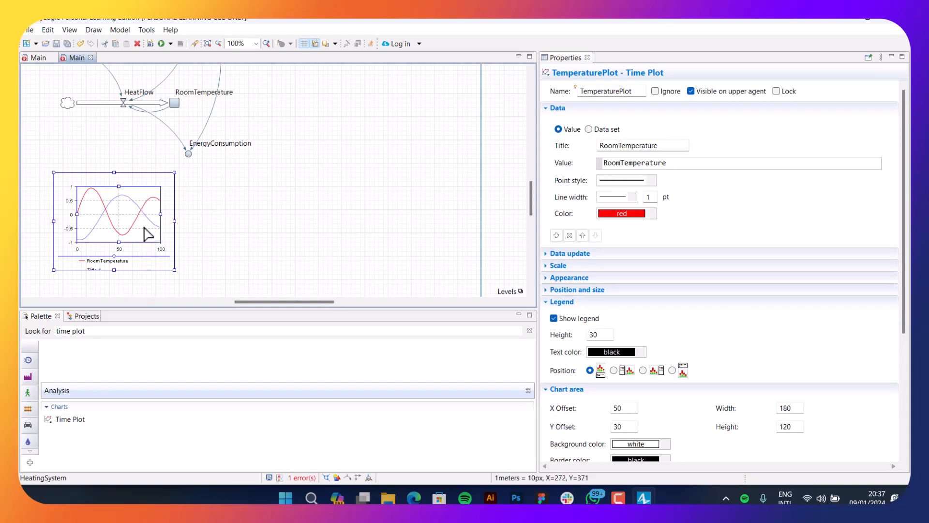
pyautogui.press('Delete')
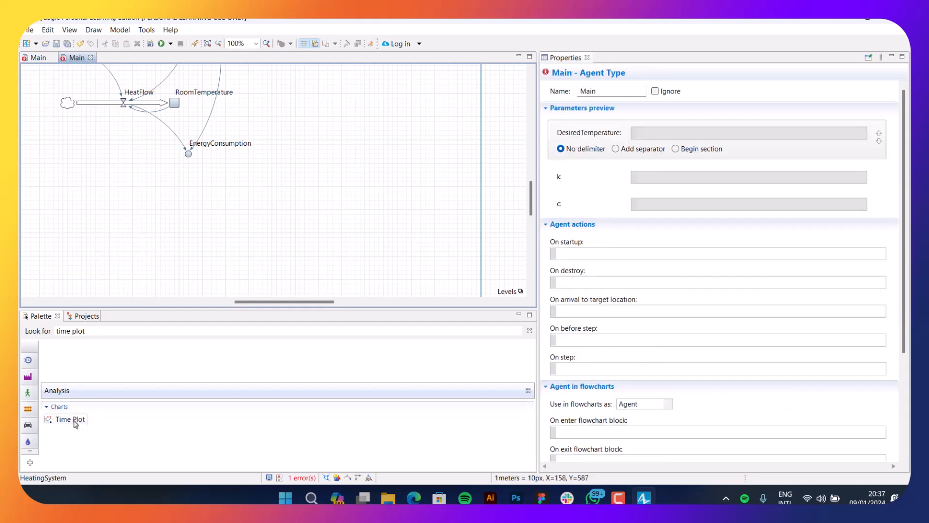
pyautogui.moveTo(75, 423); pyautogui.dragTo(63, 175)
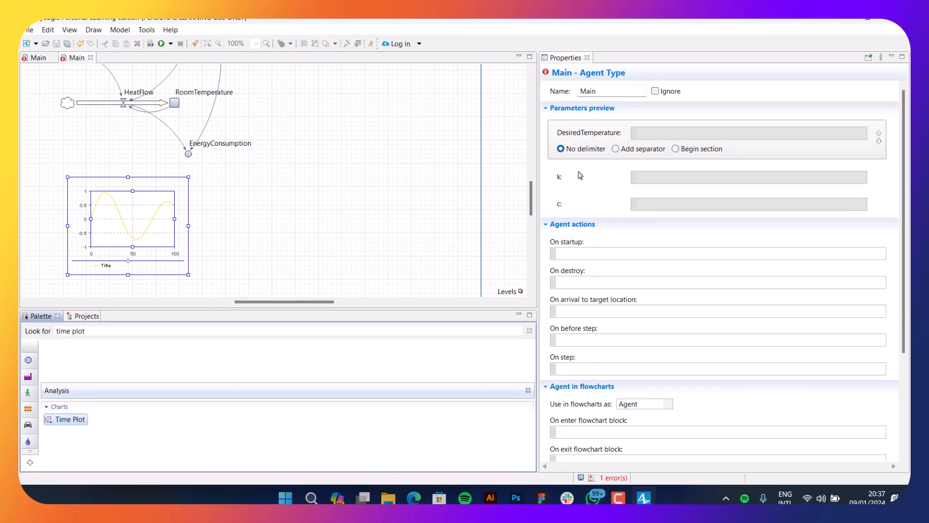
pyautogui.click(610, 93)
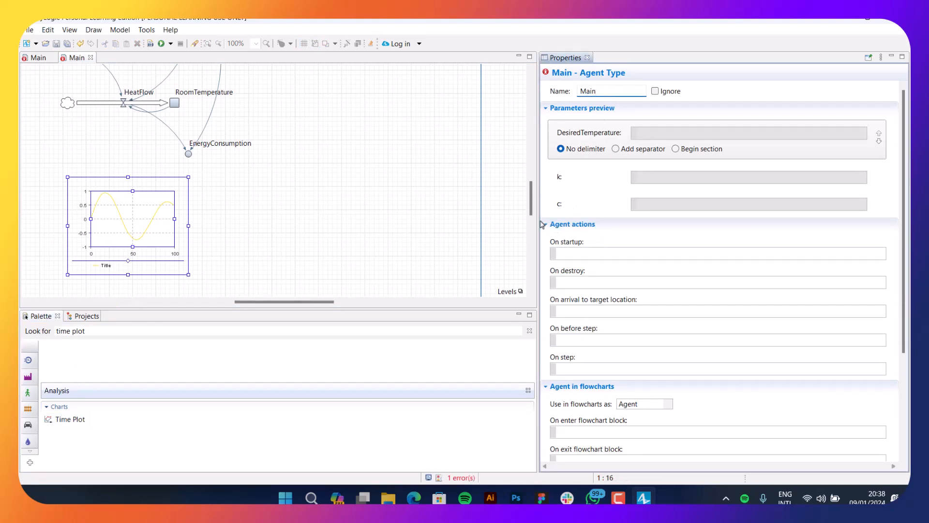
# Step: Set the value and title of the new time plot's data item to RoomTemperature
pyautogui.click(141, 223)
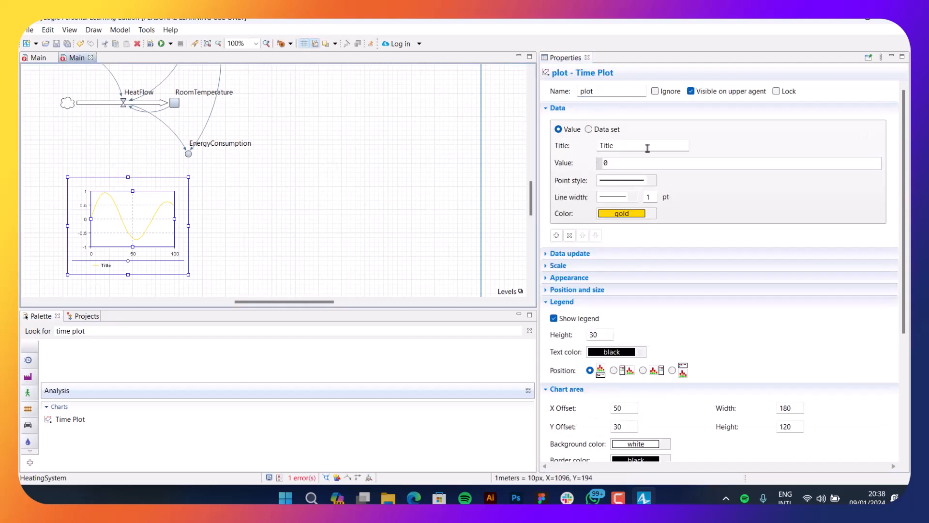
pyautogui.click(617, 161)
pyautogui.hotkey('ctrl', 'a')
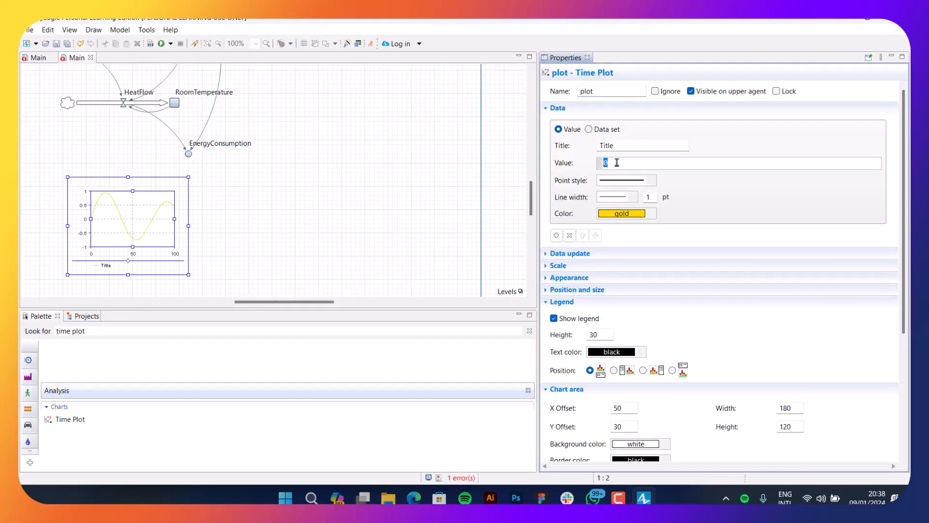
pyautogui.write('RoomTemperature')
pyautogui.click(620, 145)
pyautogui.hotkey('ctrl', 'a')
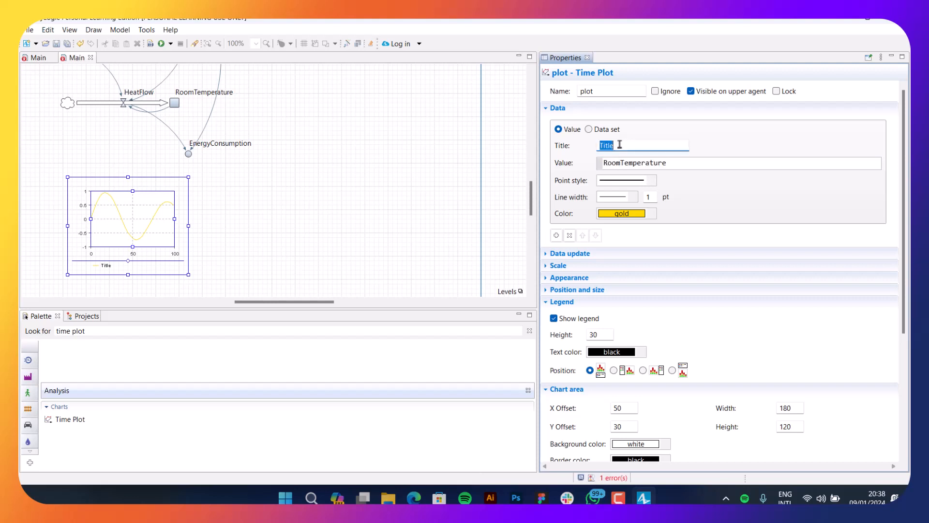
pyautogui.write('RoomTemperature')
# Step: Add a second data item to the new time plot and look through the plot's properties for its settings, dismissing the error dialog
pyautogui.click(556, 235)
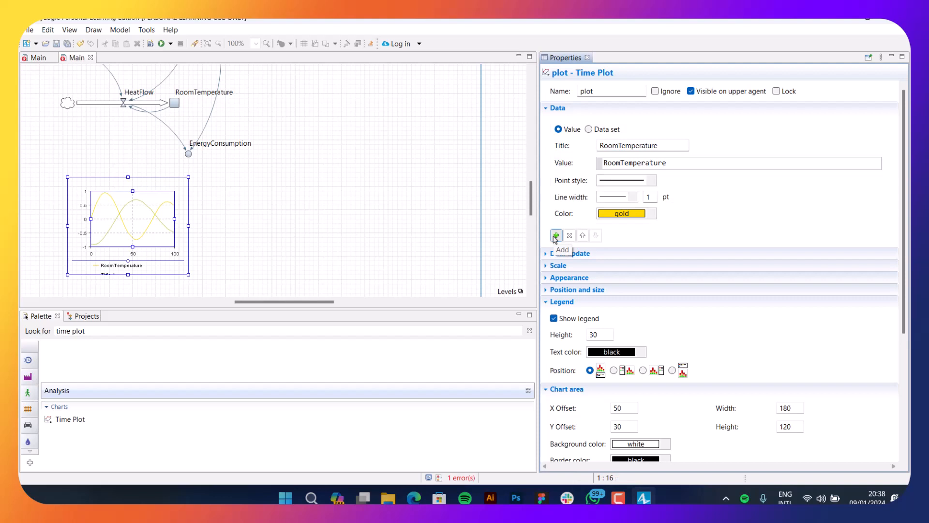
pyautogui.scroll(-2, 626, 241)
pyautogui.scroll(2, 675, 216)
pyautogui.click(556, 108)
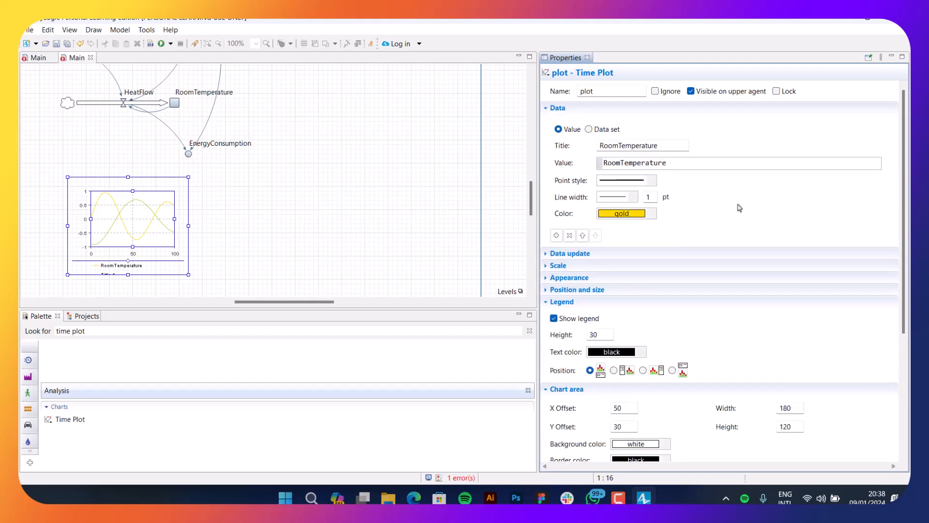
pyautogui.scroll(-4, 737, 206)
pyautogui.scroll(4, 737, 194)
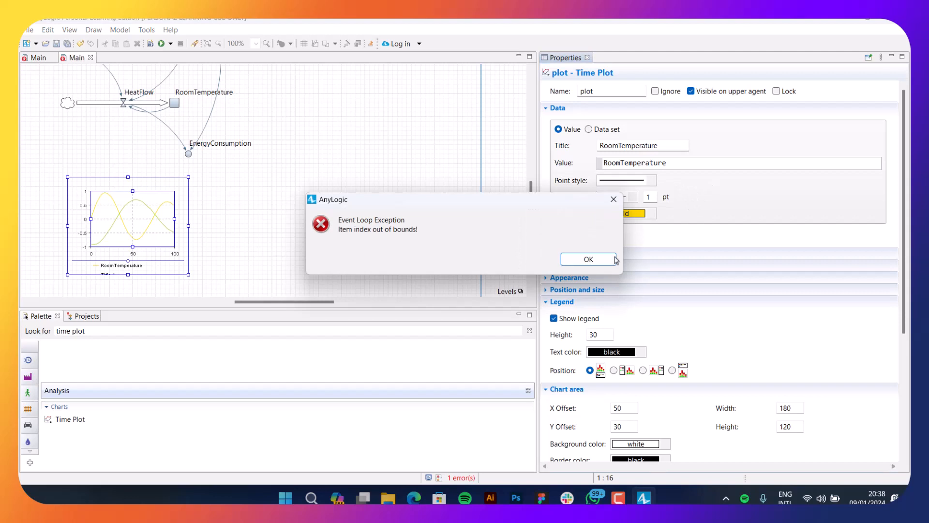
pyautogui.click(613, 260)
pyautogui.scroll(-2, 674, 178)
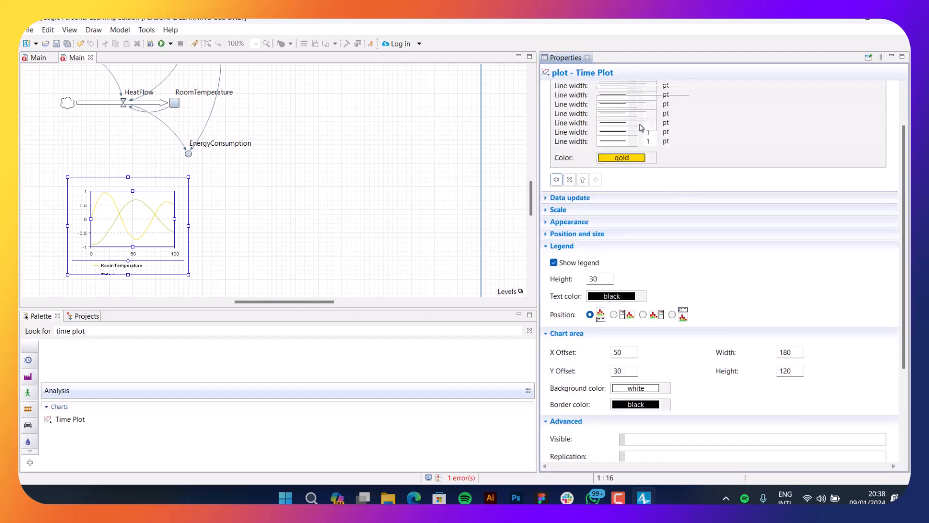
pyautogui.scroll(2, 641, 127)
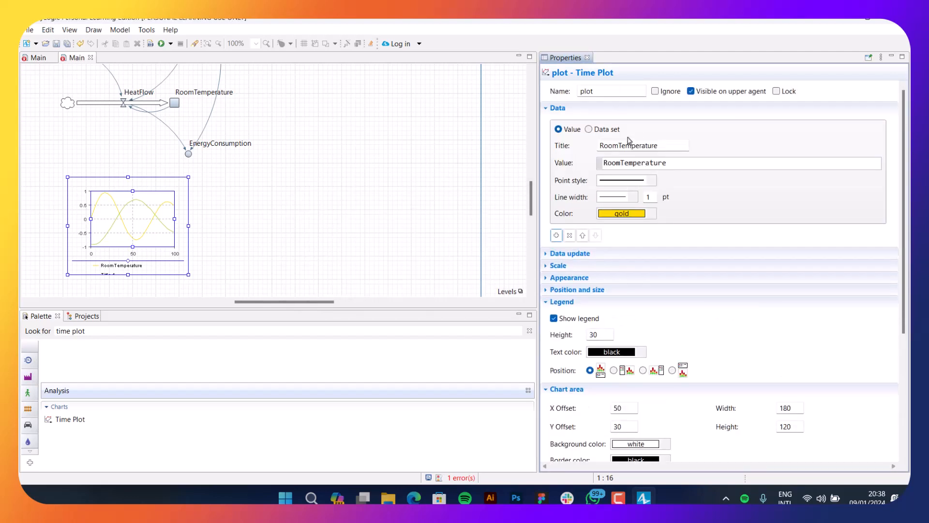
# Step: Collapse the properties view, reopen it over the canvas and enlarge it until both data items of the time plot show
pyautogui.click(881, 57)
pyautogui.click(891, 58)
pyautogui.click(891, 58)
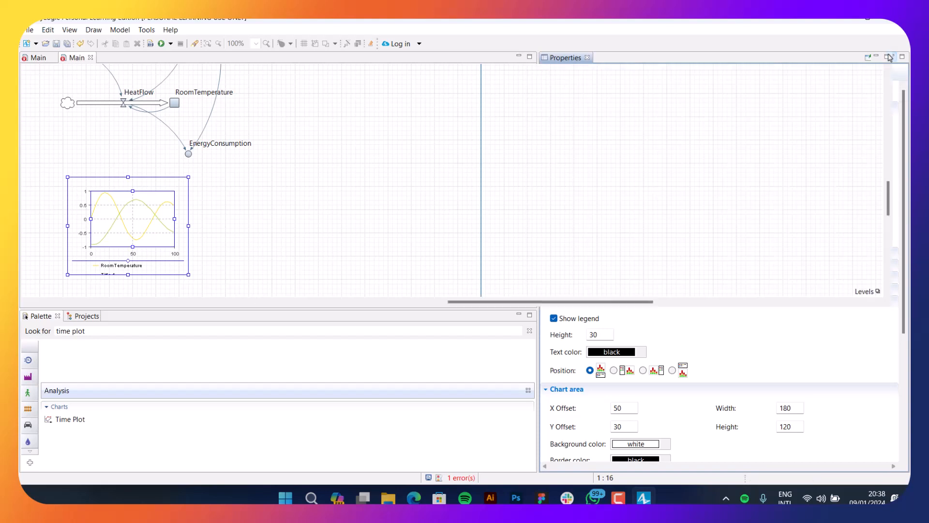
pyautogui.click(886, 61)
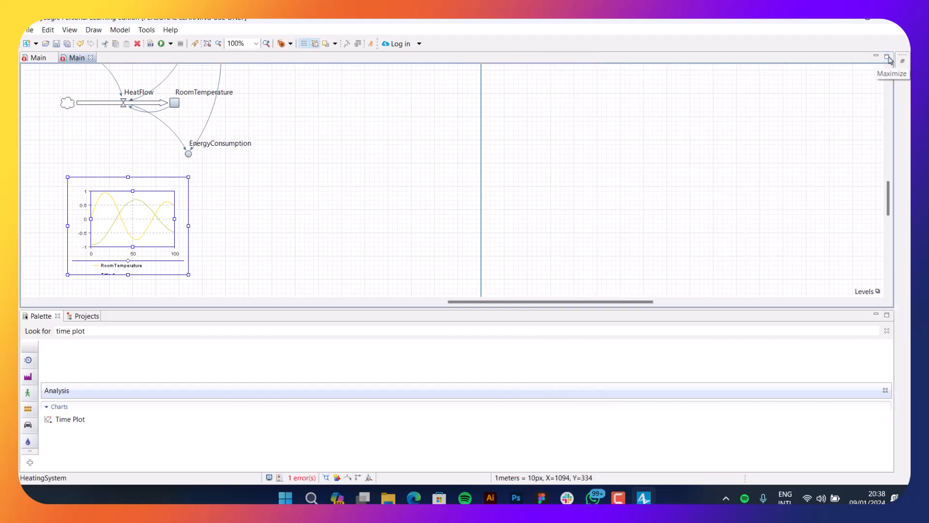
pyautogui.click(903, 73)
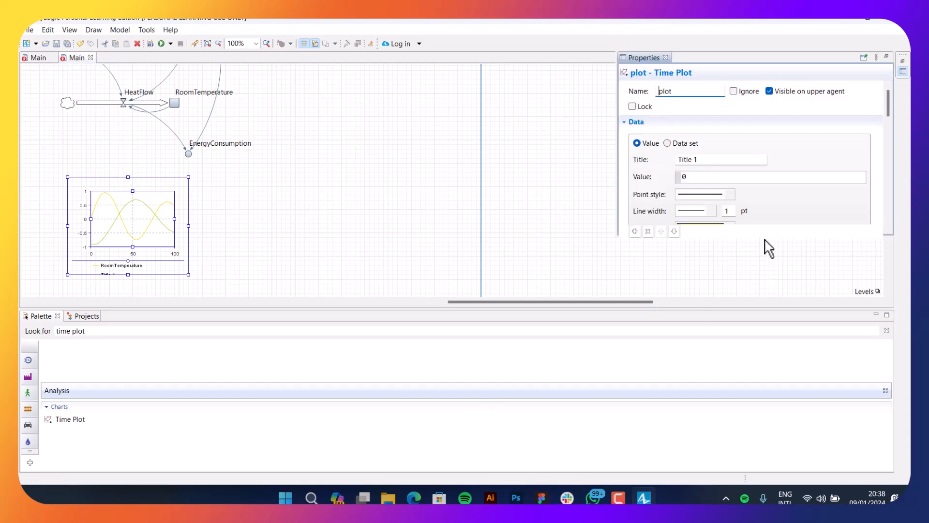
pyautogui.click(756, 194)
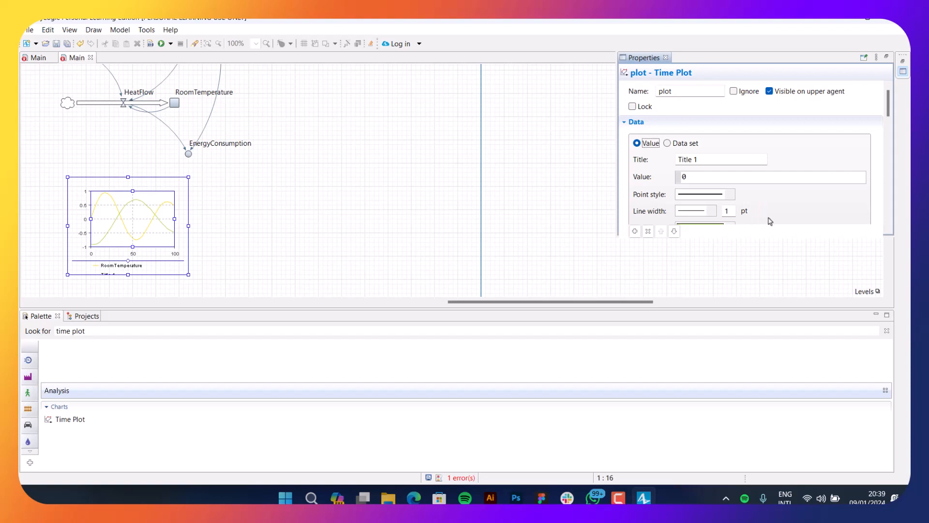
pyautogui.scroll(-2, 770, 221)
pyautogui.scroll(2, 768, 191)
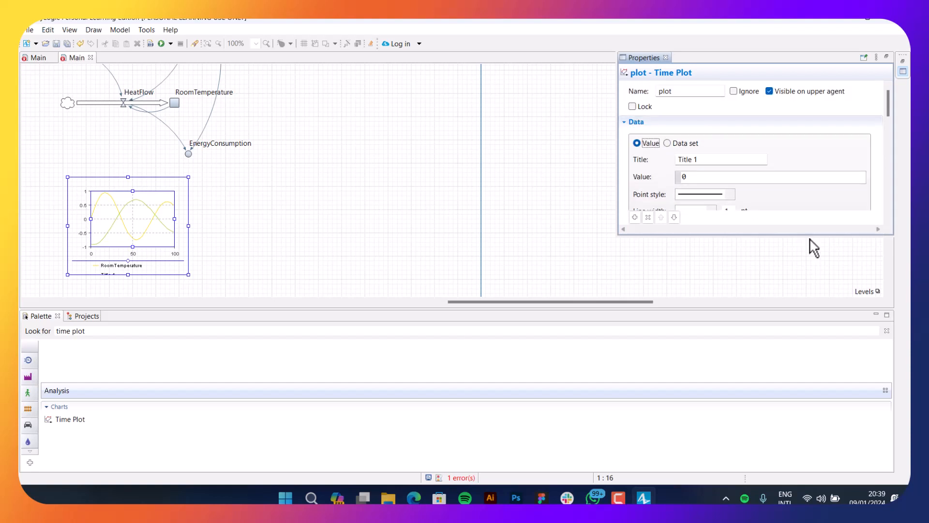
pyautogui.moveTo(811, 235); pyautogui.dragTo(852, 460)
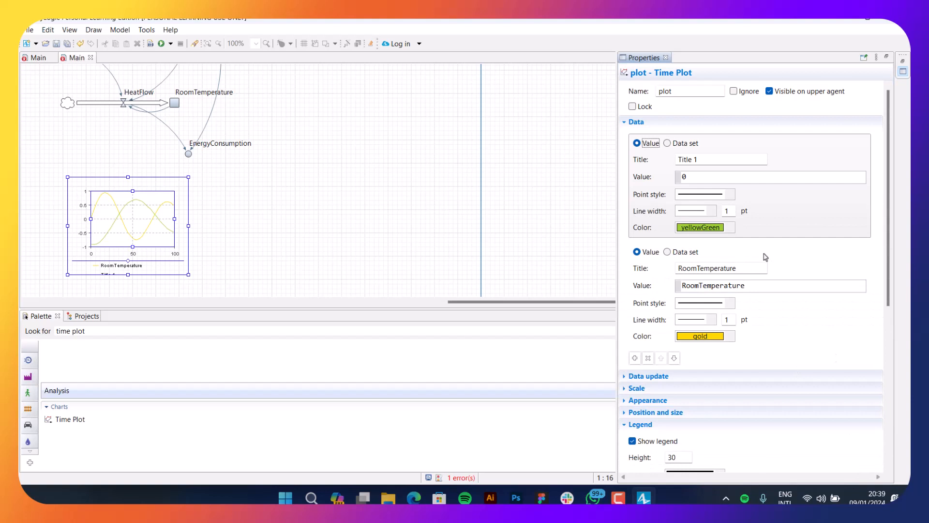
pyautogui.click(772, 267)
pyautogui.click(744, 180)
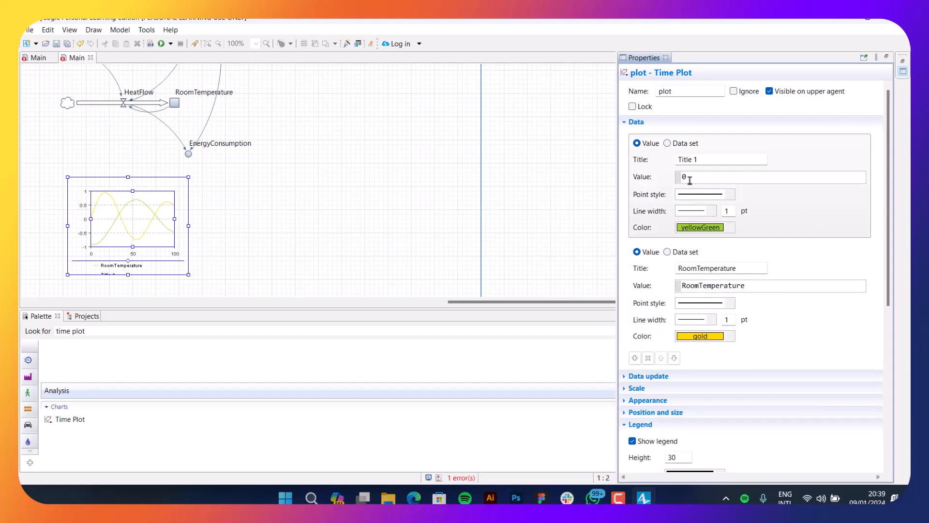
# Step: Copy DesiredTemperature from the exercise PDF and set it as both title and value of the plot's untitled data item
pyautogui.moveTo(414, 498)
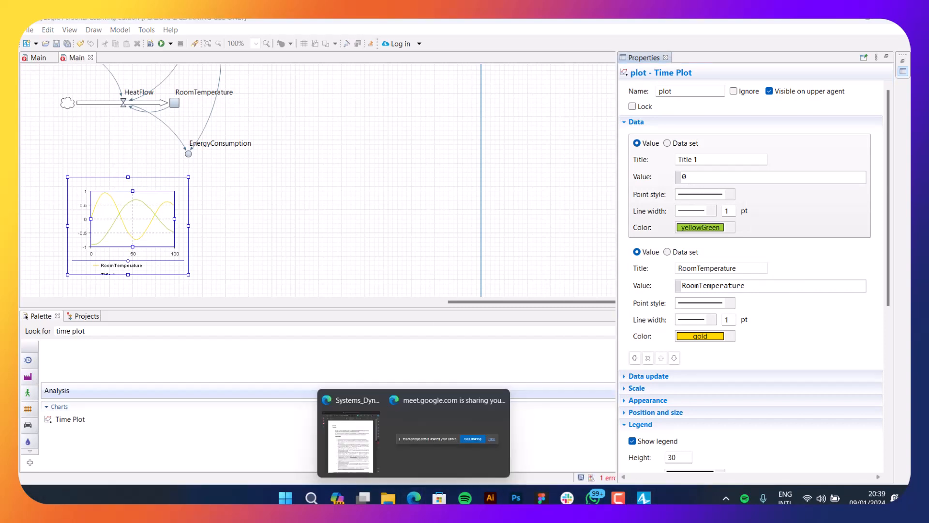
pyautogui.click(352, 446)
pyautogui.doubleClick(353, 366)
pyautogui.hotkey('ctrl', 'c')
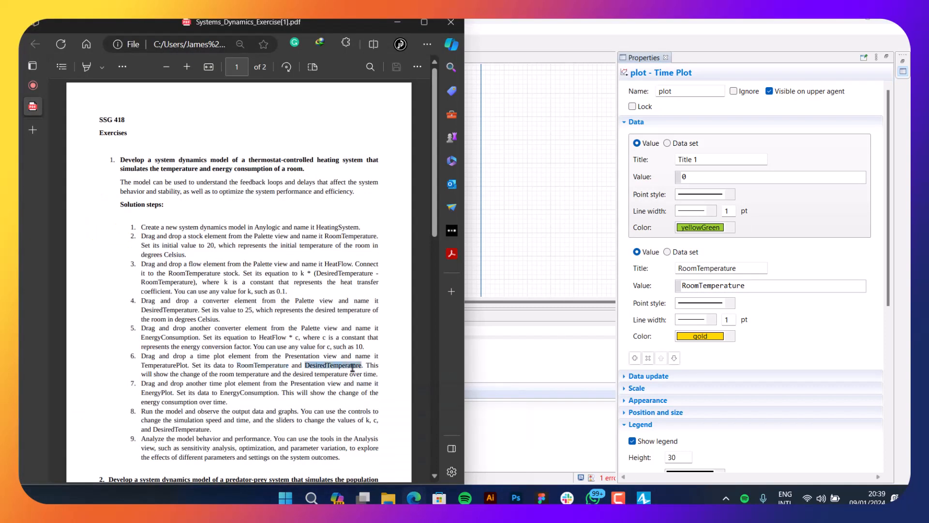
pyautogui.click(727, 159)
pyautogui.hotkey('ctrl', 'a')
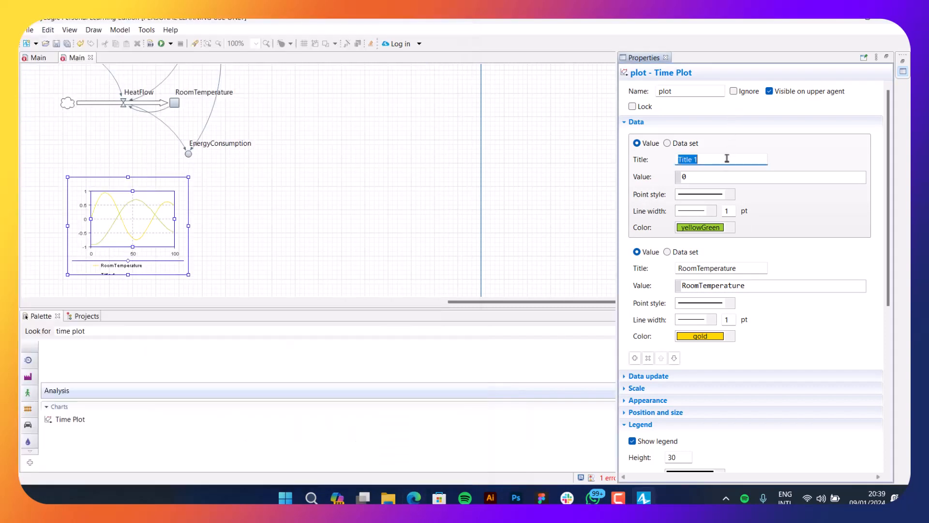
pyautogui.hotkey('ctrl', 'v')
pyautogui.click(719, 177)
pyautogui.hotkey('ctrl', 'a')
pyautogui.hotkey('ctrl', 'v')
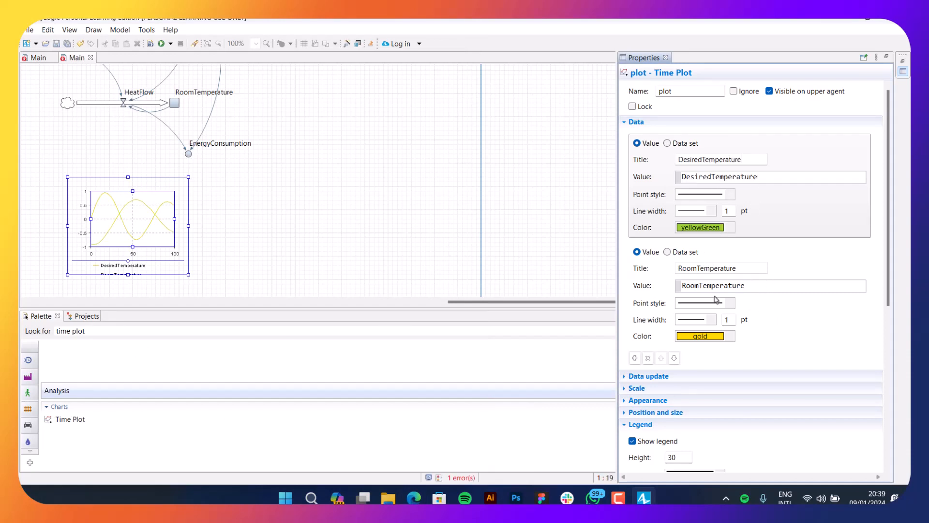
# Step: Color the RoomTemperature line red and widen the time plot so both legend entries fit side by side
pyautogui.click(704, 336)
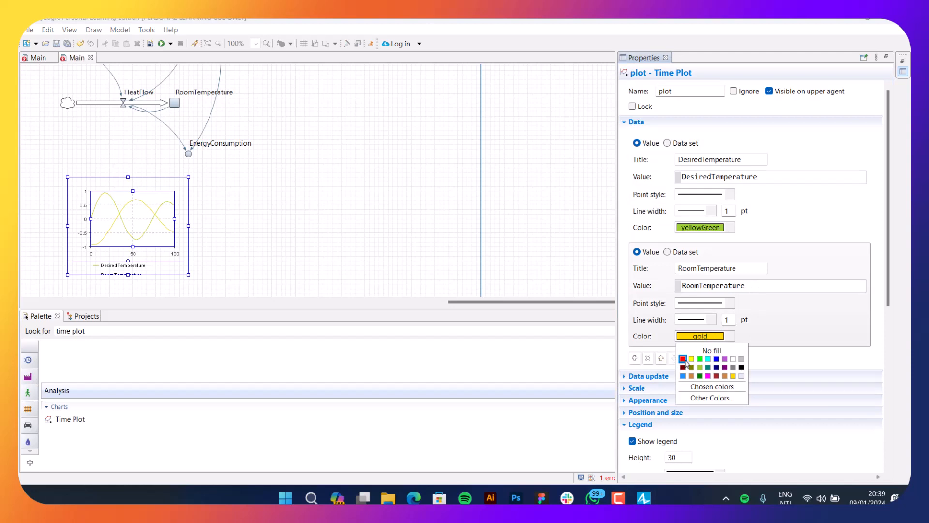
pyautogui.click(683, 359)
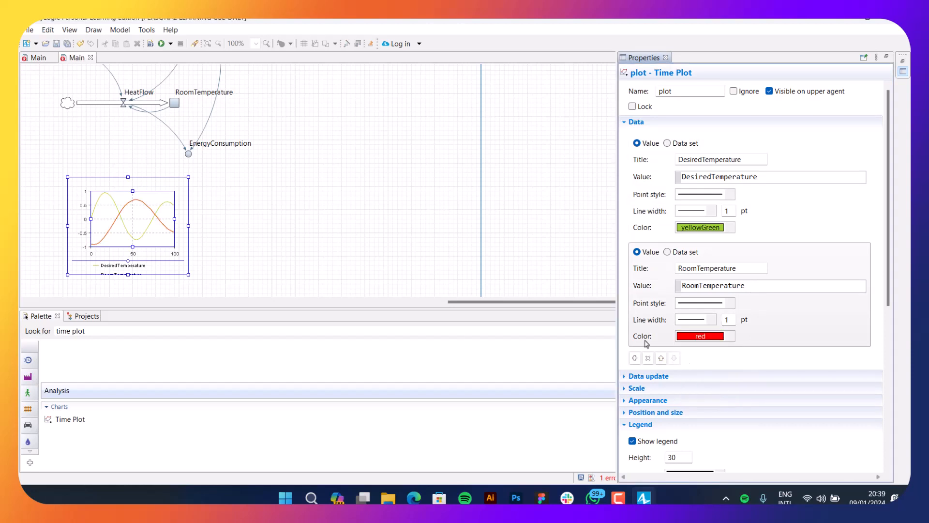
pyautogui.click(133, 275)
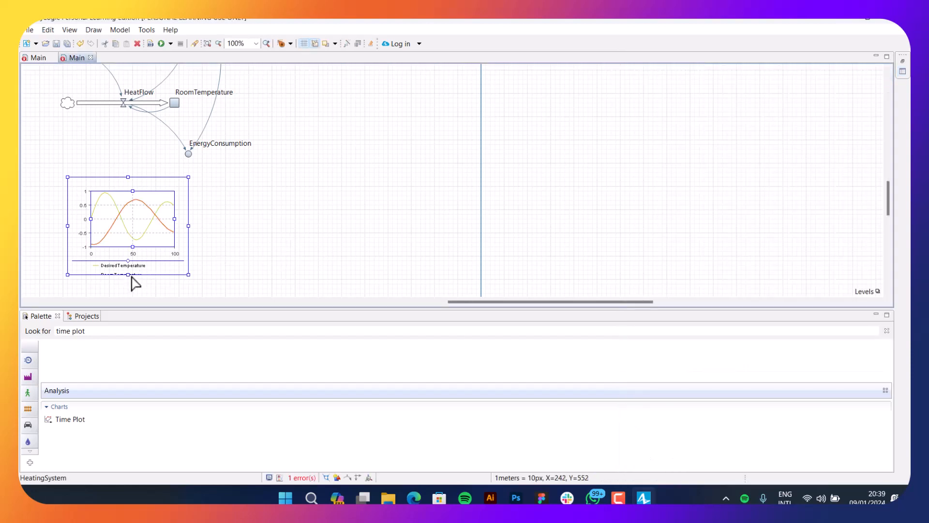
pyautogui.moveTo(188, 224); pyautogui.dragTo(222, 226)
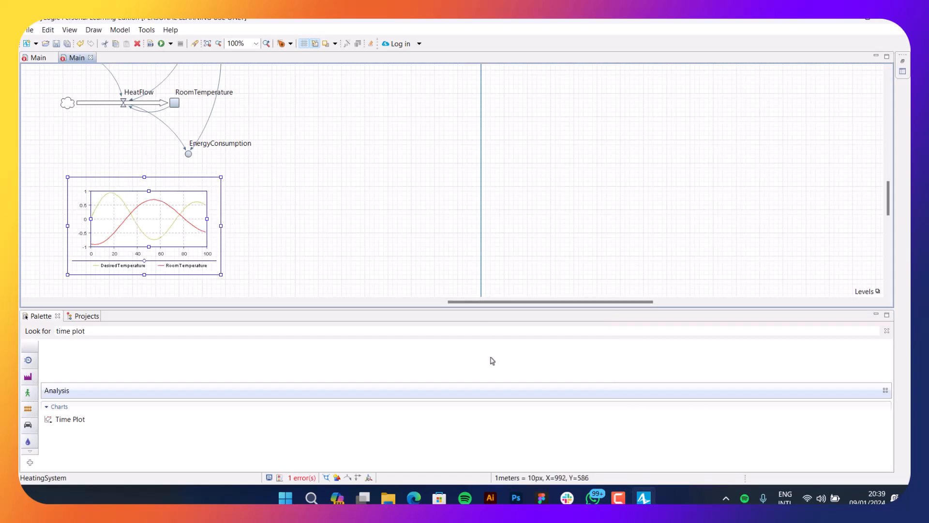
# Step: Place another time plot beside the temperature plot and name it EnergyPlot as given in the exercise PDF
pyautogui.moveTo(64, 423)
pyautogui.mouseDown()
pyautogui.moveTo(332, 196)
pyautogui.moveTo(292, 173)
pyautogui.mouseUp()
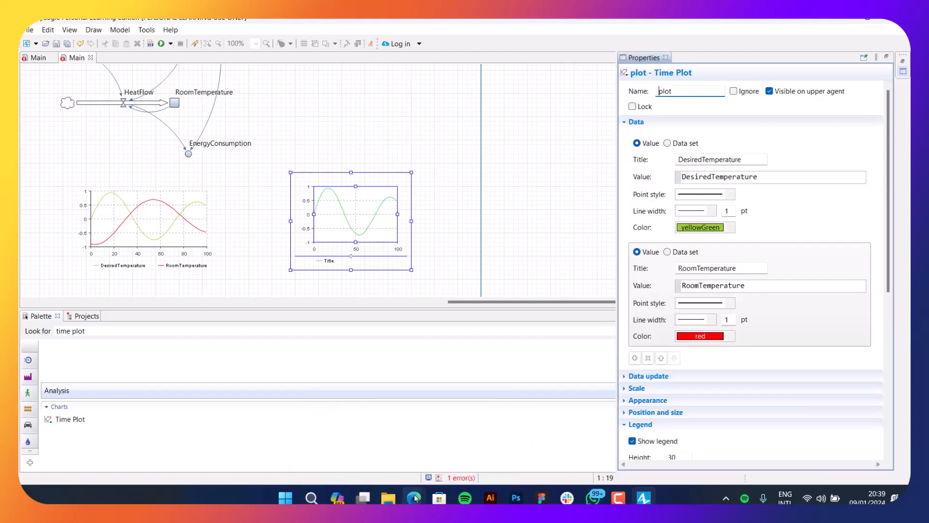
pyautogui.moveTo(415, 498)
pyautogui.click(365, 438)
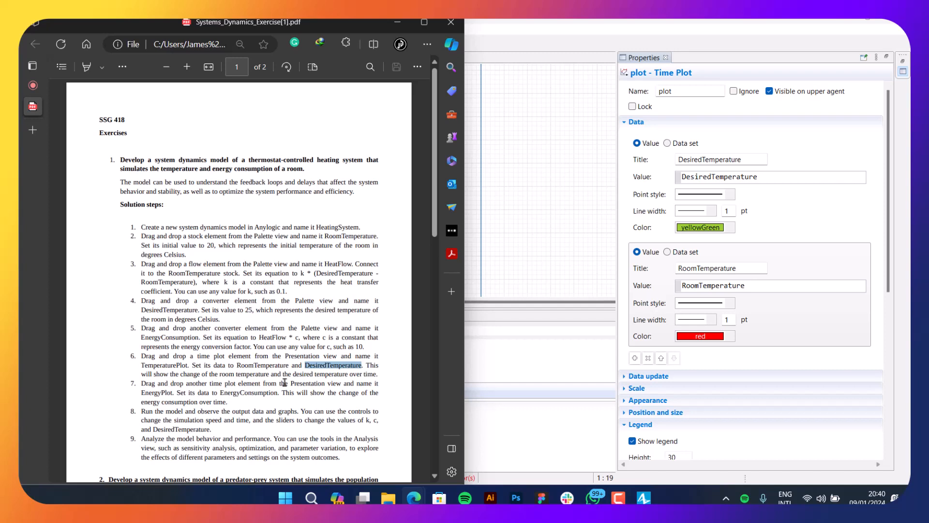
pyautogui.doubleClick(167, 394)
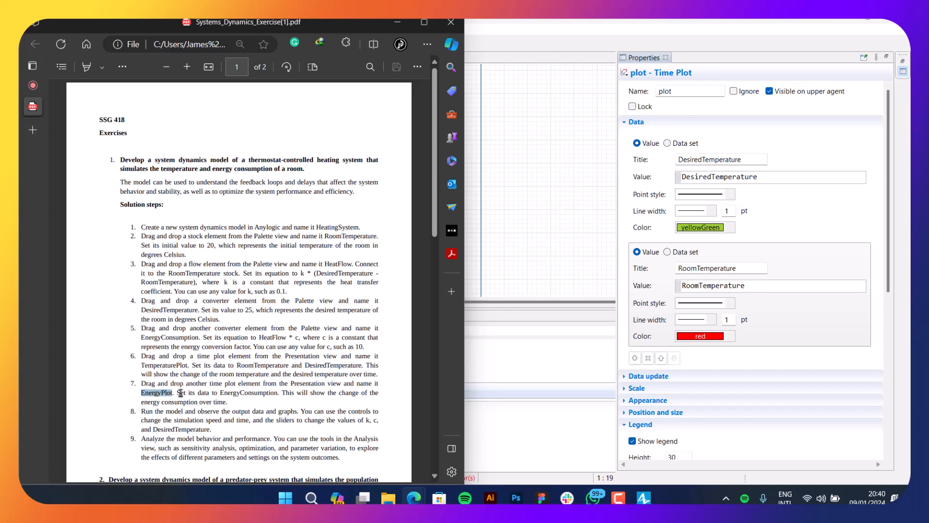
pyautogui.click(498, 233)
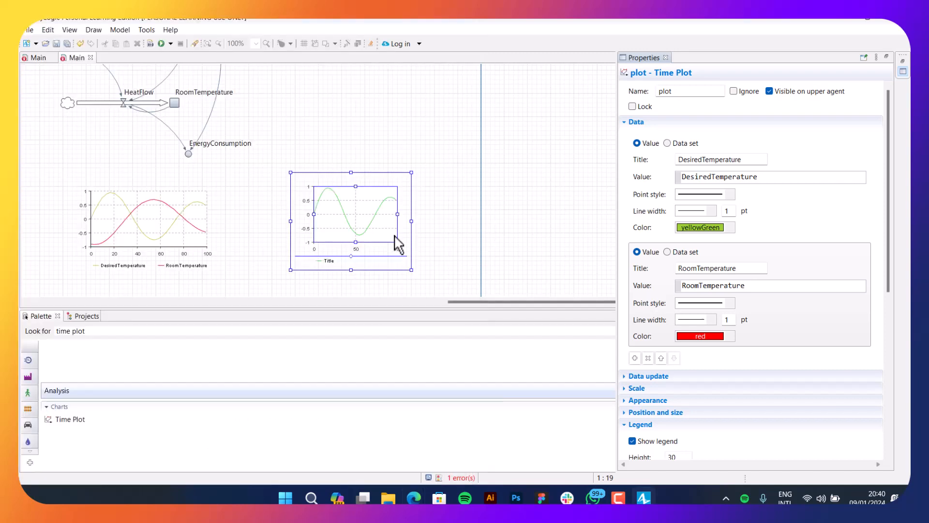
pyautogui.click(332, 234)
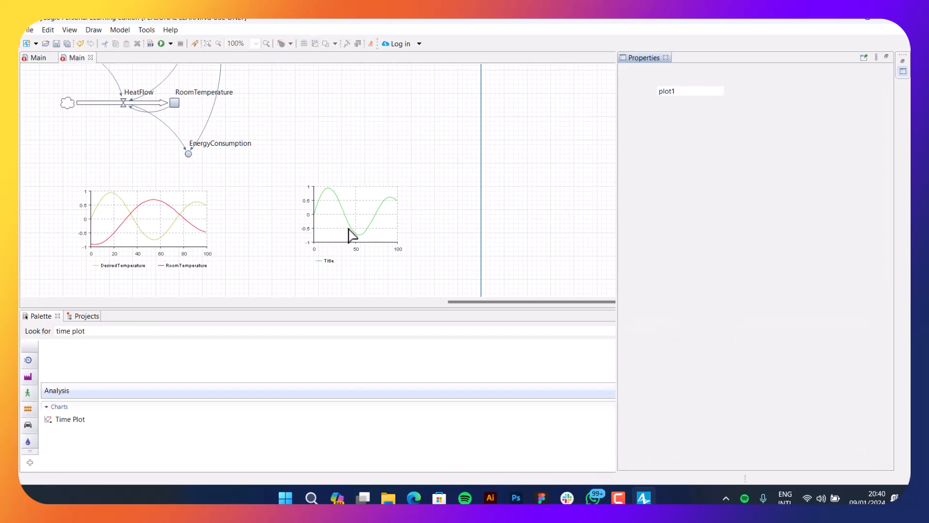
pyautogui.click(355, 234)
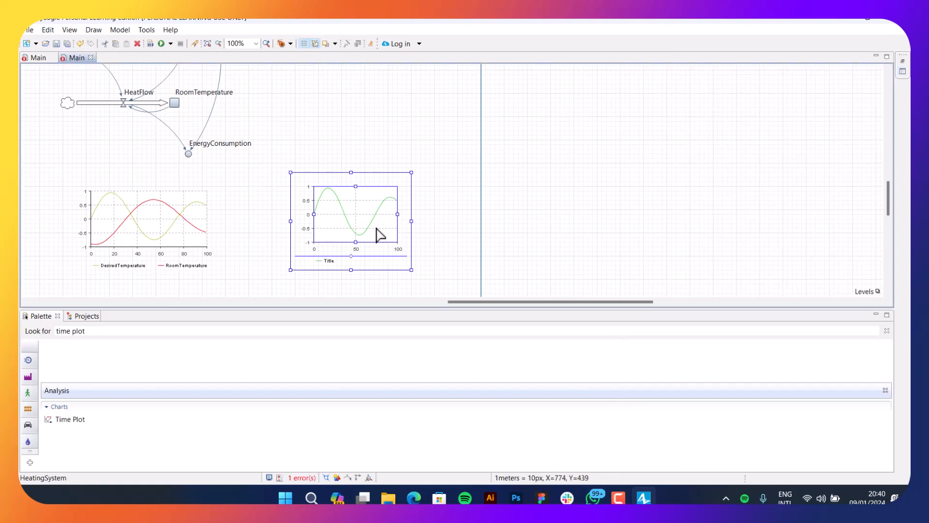
pyautogui.click(904, 71)
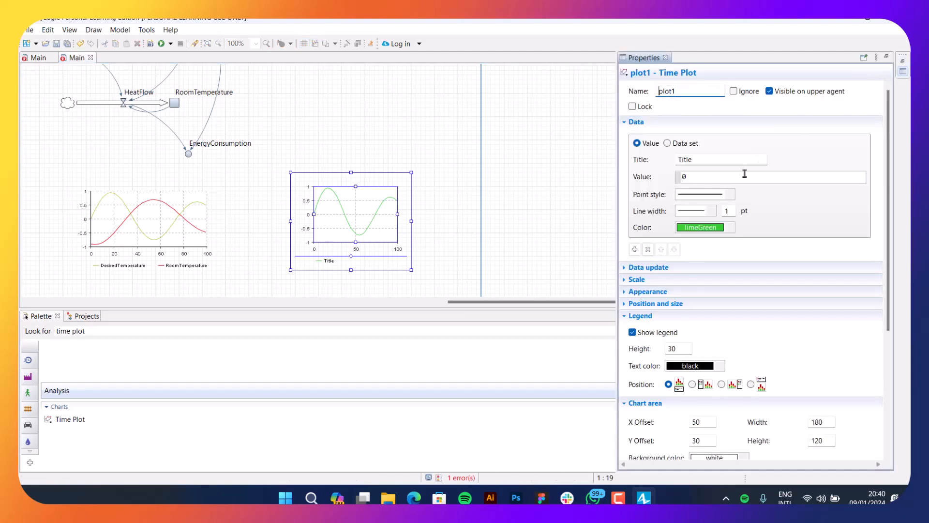
pyautogui.doubleClick(676, 92)
pyautogui.write('EnergyPlot')
pyautogui.click(706, 164)
# Step: Set the title and value of EnergyPlot's data item to EnergyConsumption and color its line magenta
pyautogui.moveTo(413, 497)
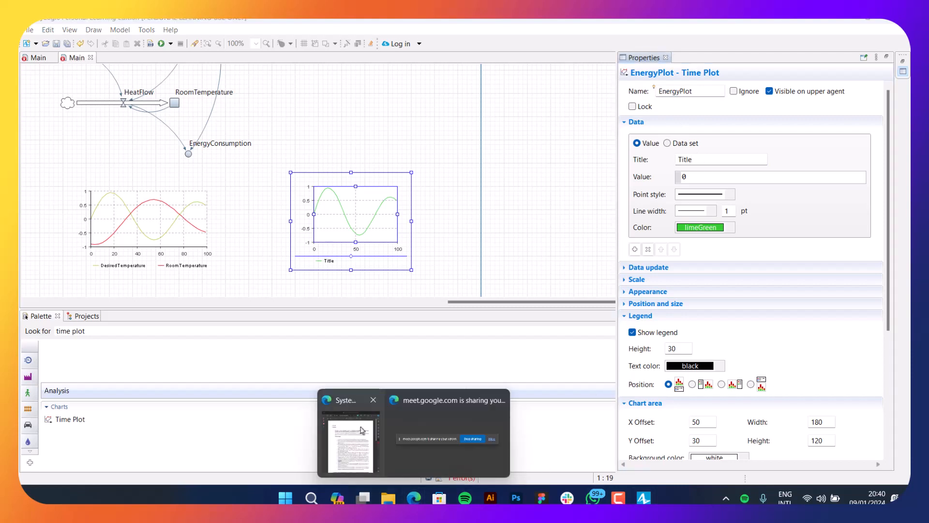
pyautogui.click(362, 442)
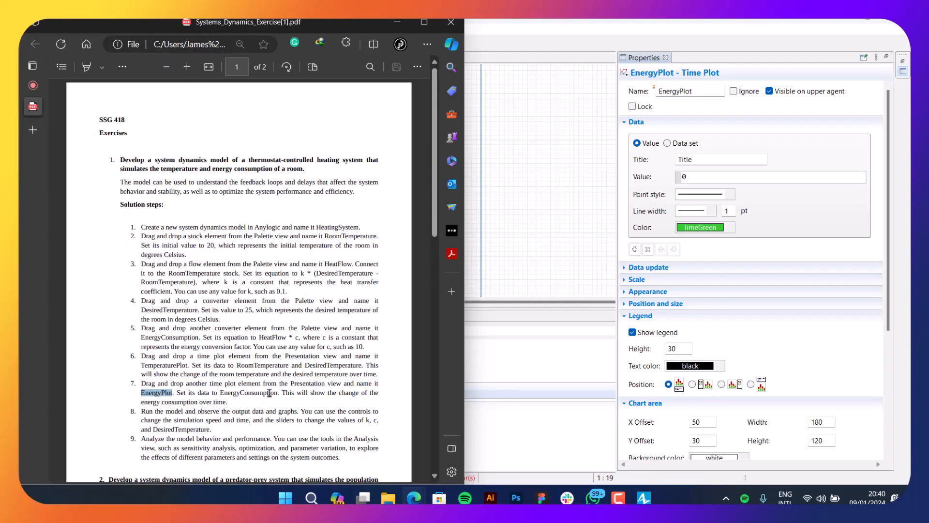
pyautogui.doubleClick(712, 162)
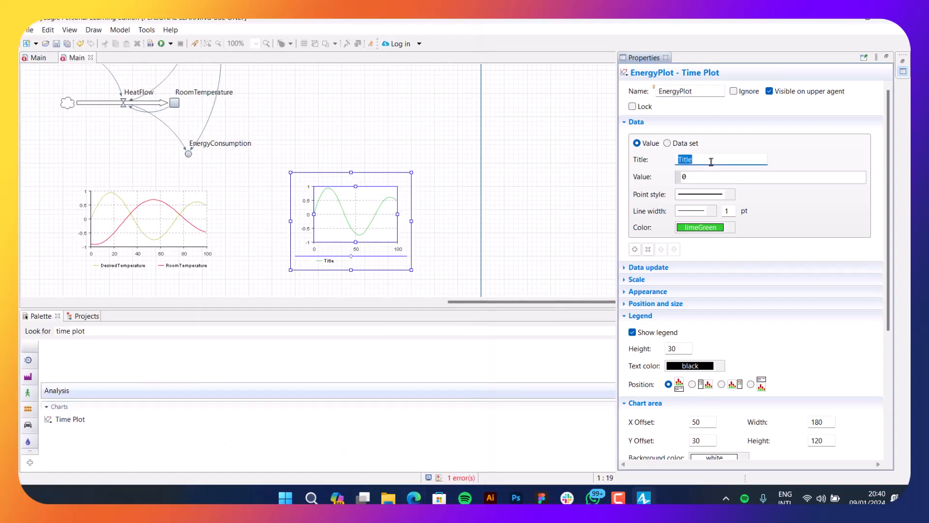
pyautogui.write('EnergyConsumption')
pyautogui.doubleClick(695, 176)
pyautogui.write('EnergyConsumption')
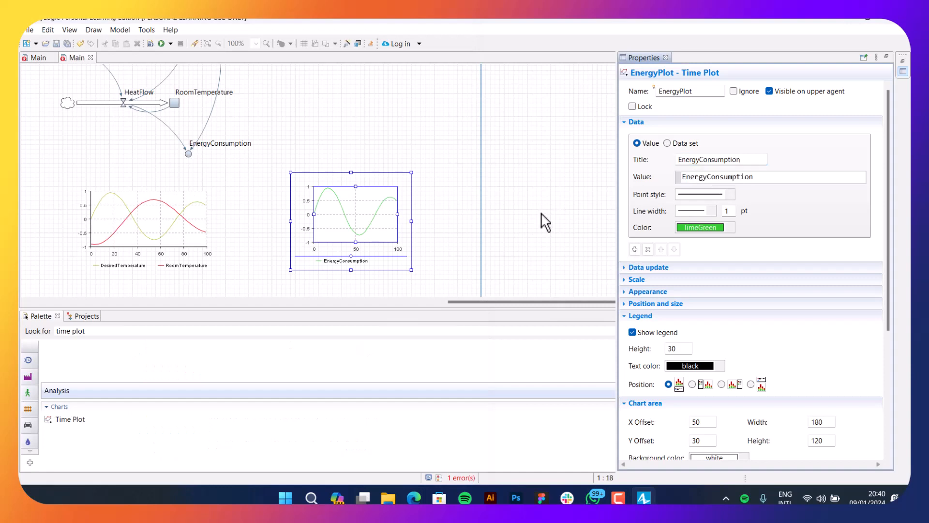
pyautogui.click(710, 228)
pyautogui.click(709, 267)
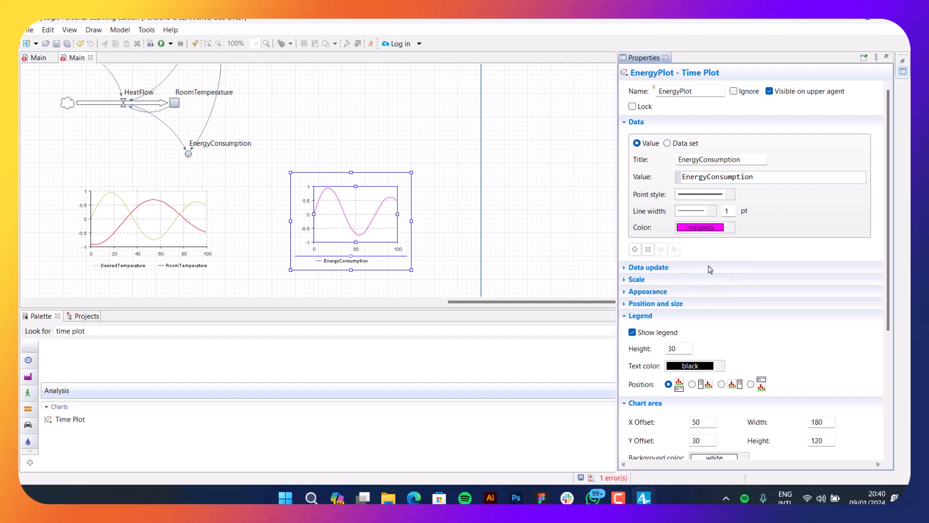
pyautogui.click(437, 174)
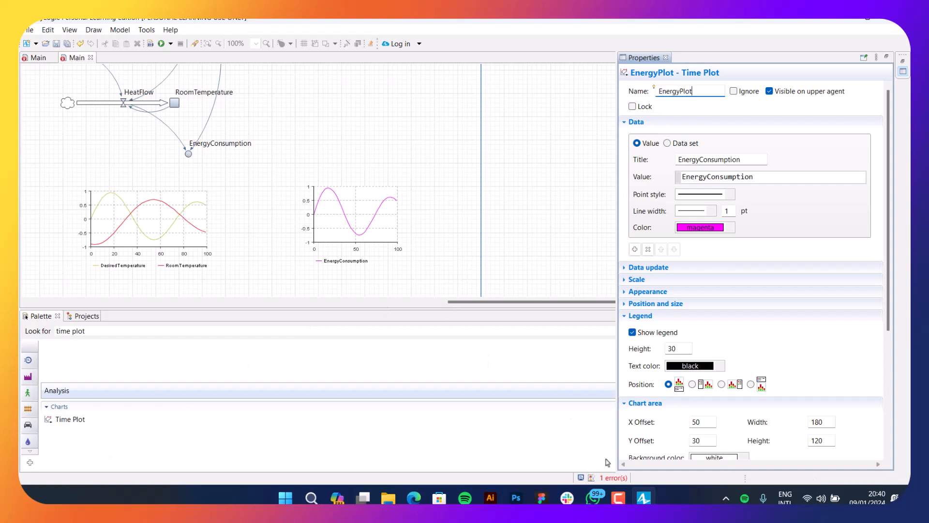
# Step: Open the list of problems, check the reported error's description and location, and minimize the list again
pyautogui.moveTo(603, 480)
pyautogui.click(594, 478)
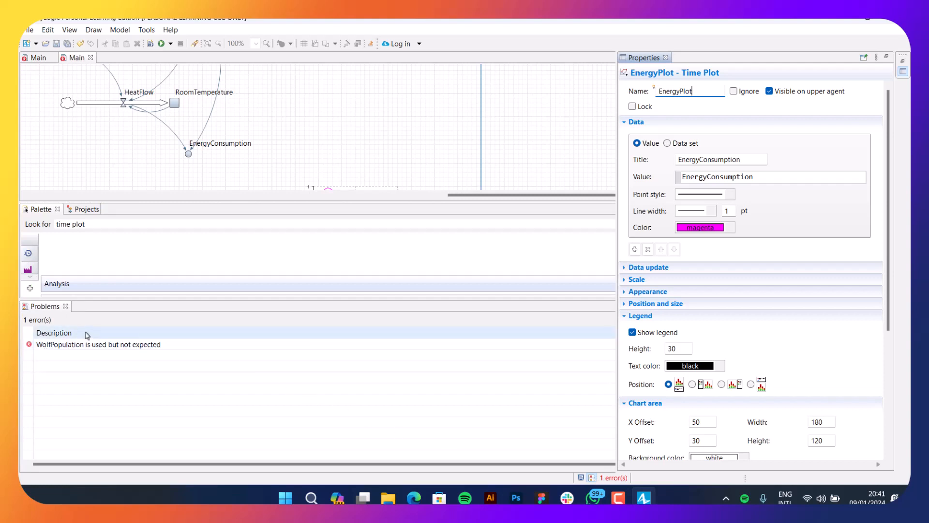
pyautogui.click(100, 345)
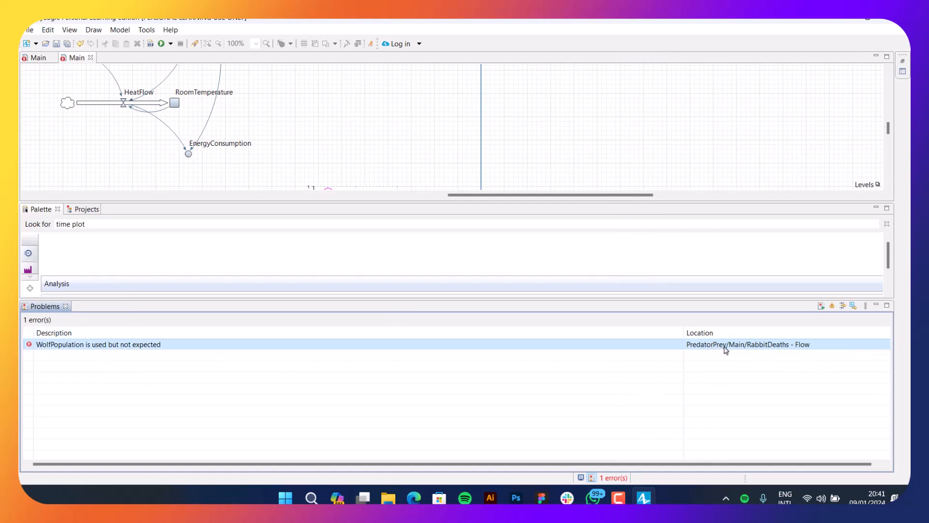
pyautogui.click(877, 306)
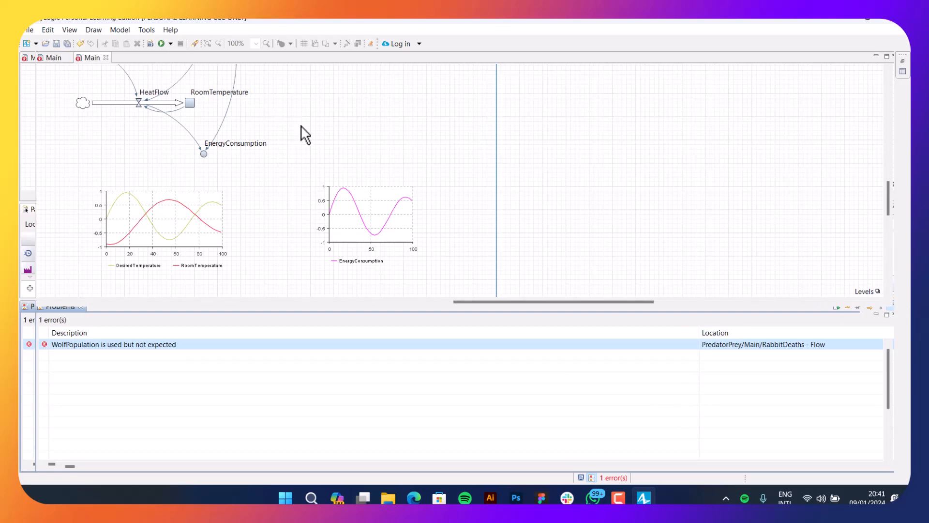
# Step: Run the HeatingSystem / Simulation experiment
pyautogui.click(277, 104)
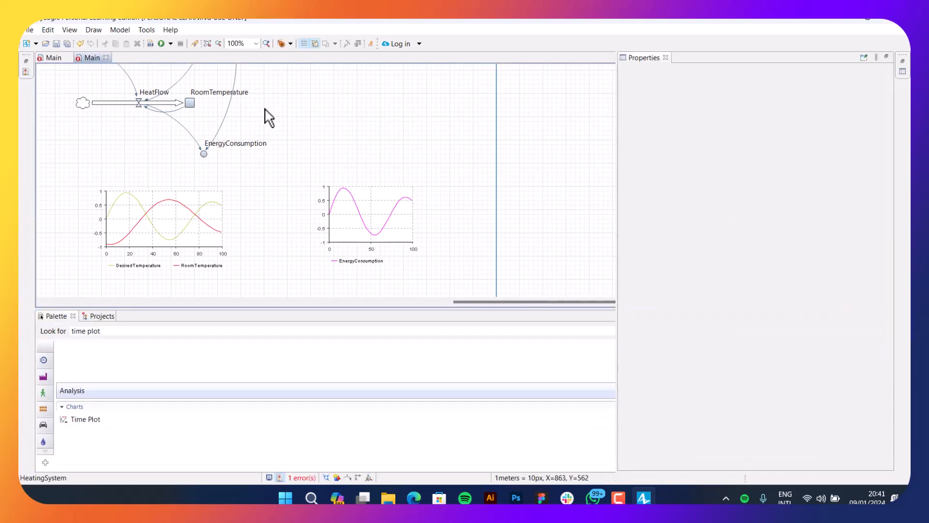
pyautogui.moveTo(249, 115); pyautogui.dragTo(318, 165)
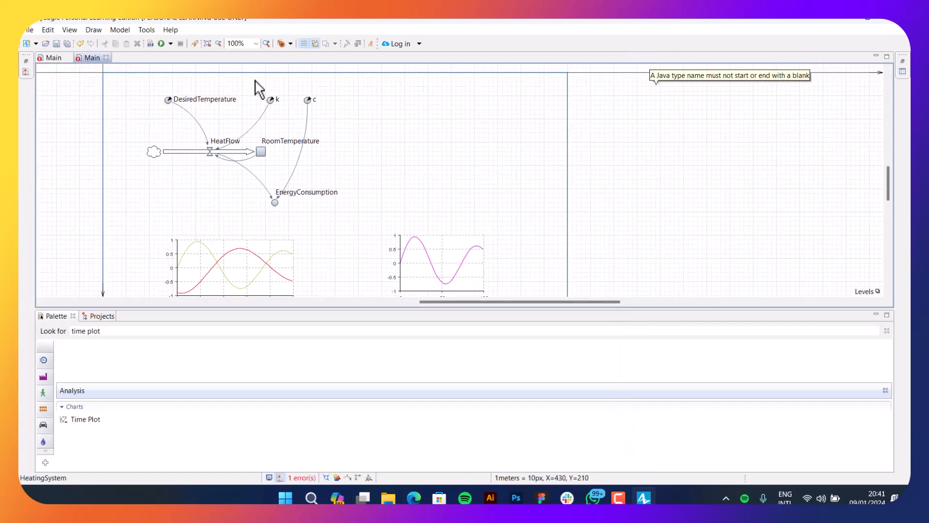
pyautogui.click(172, 44)
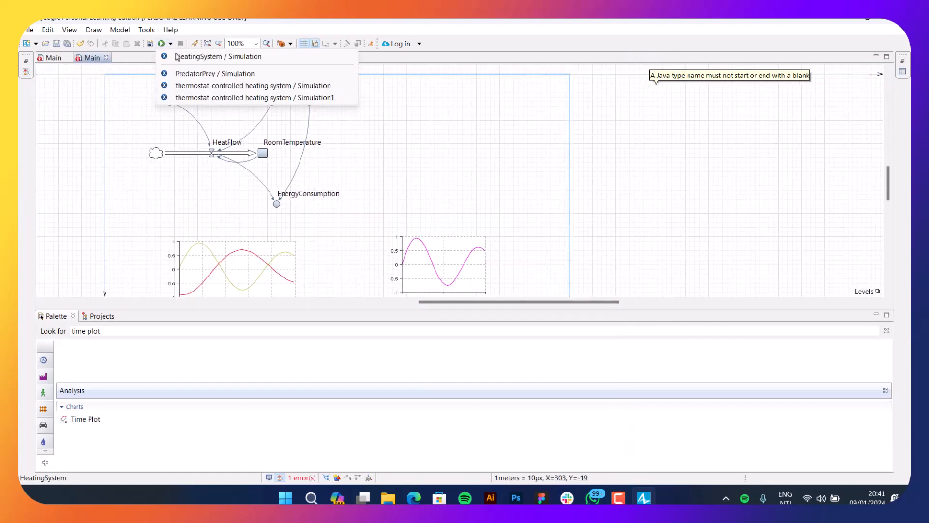
pyautogui.click(187, 58)
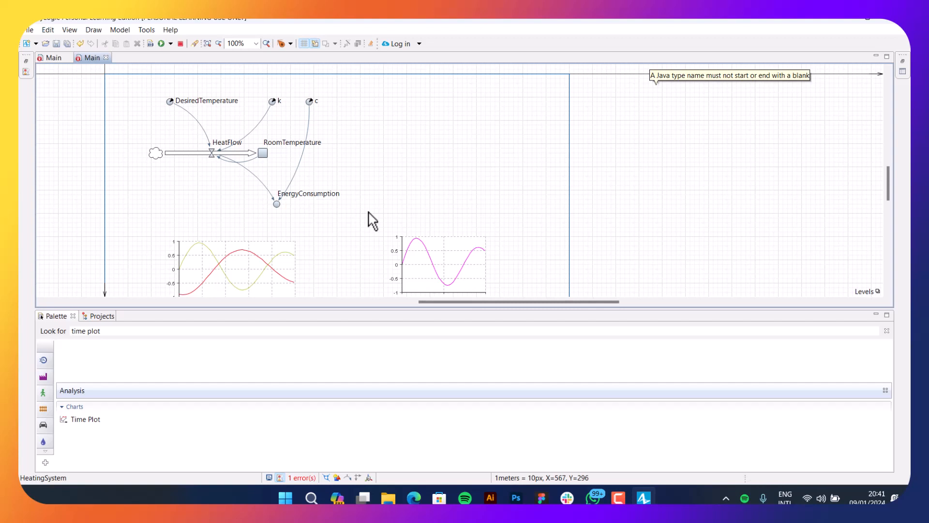
# Step: Check the running HeatingSystem simulation against the model by minimizing its window, selecting parameter c in the diagram, and restoring the window
pyautogui.click(171, 44)
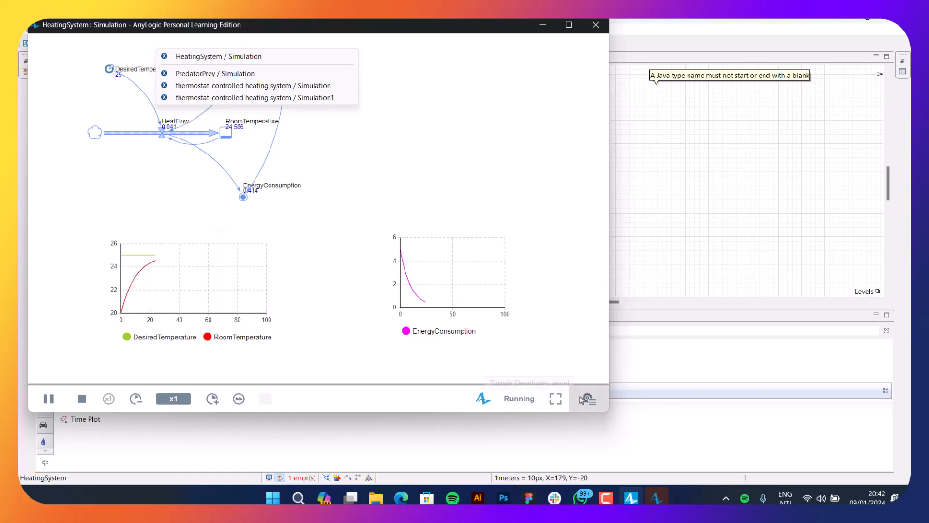
pyautogui.click(630, 115)
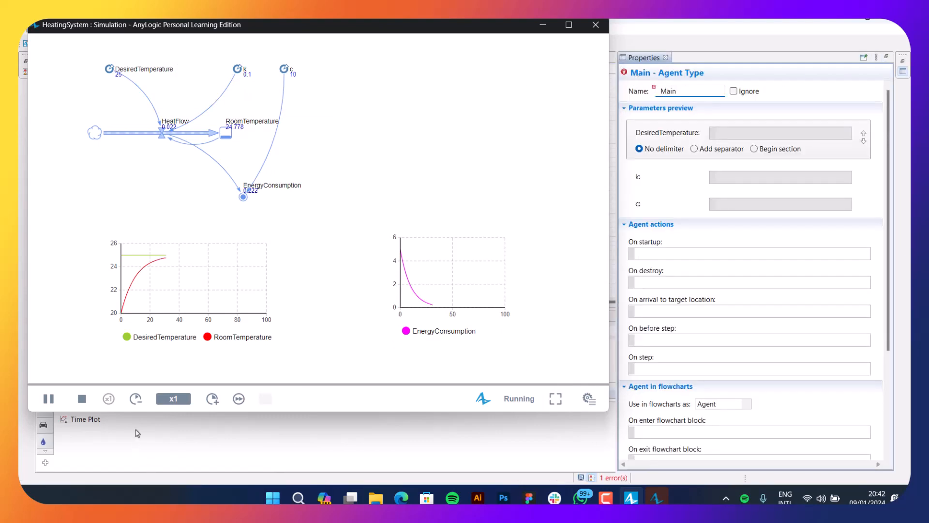
pyautogui.click(543, 24)
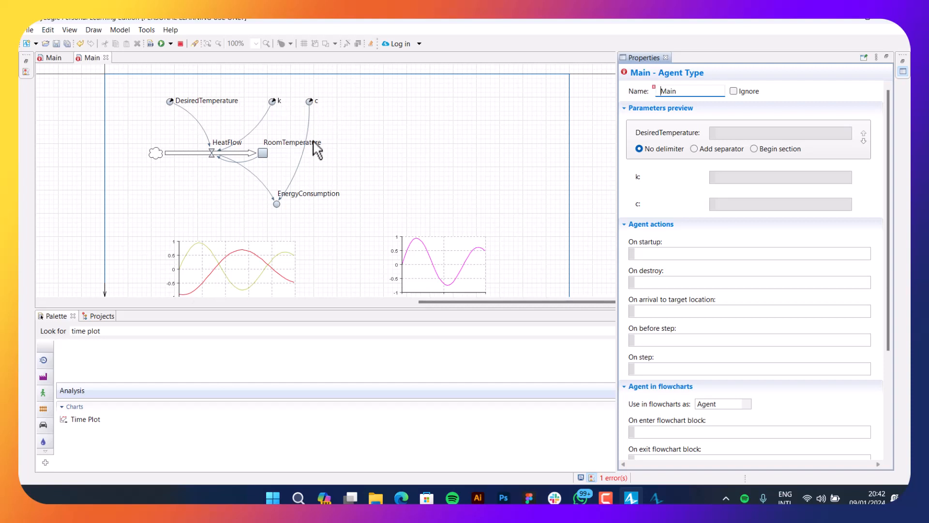
pyautogui.click(313, 103)
pyautogui.click(656, 497)
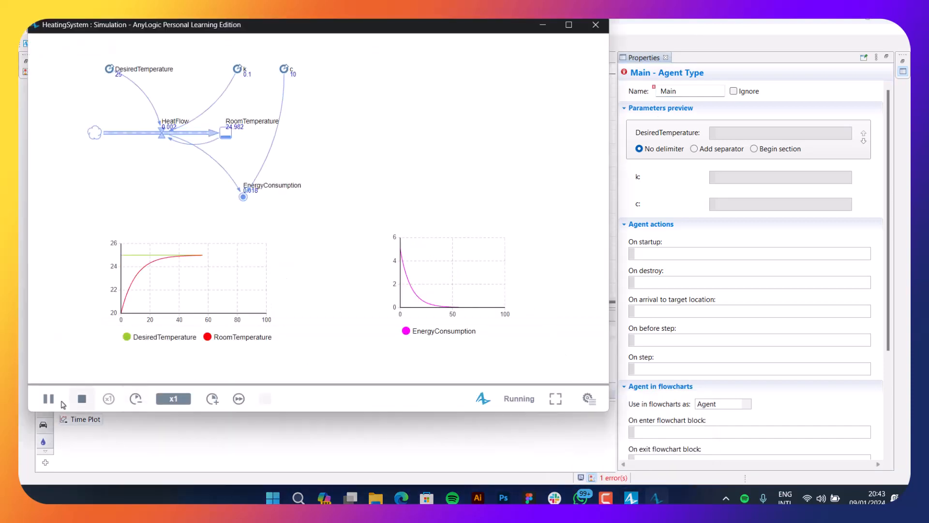
# Step: Stop the HeatingSystem simulation and close its window, and bring up the exercise PDF
pyautogui.click(82, 399)
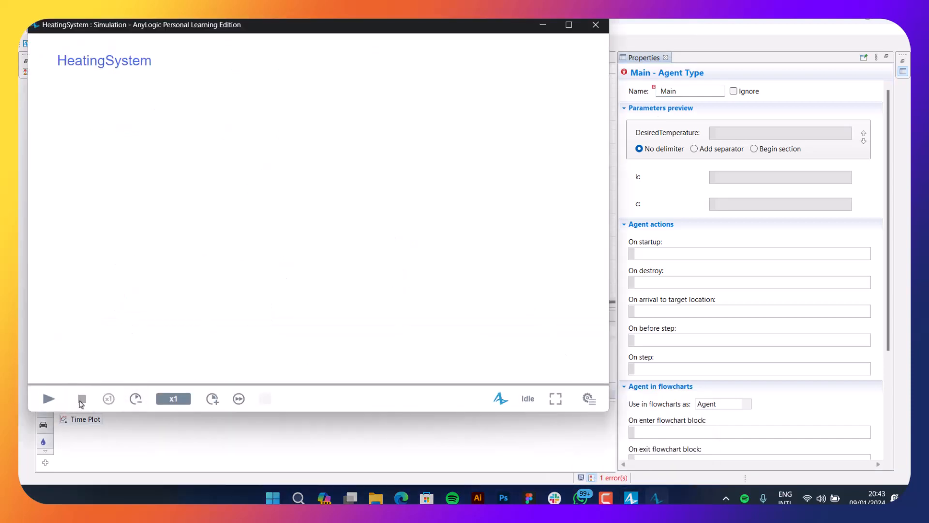
pyautogui.click(596, 25)
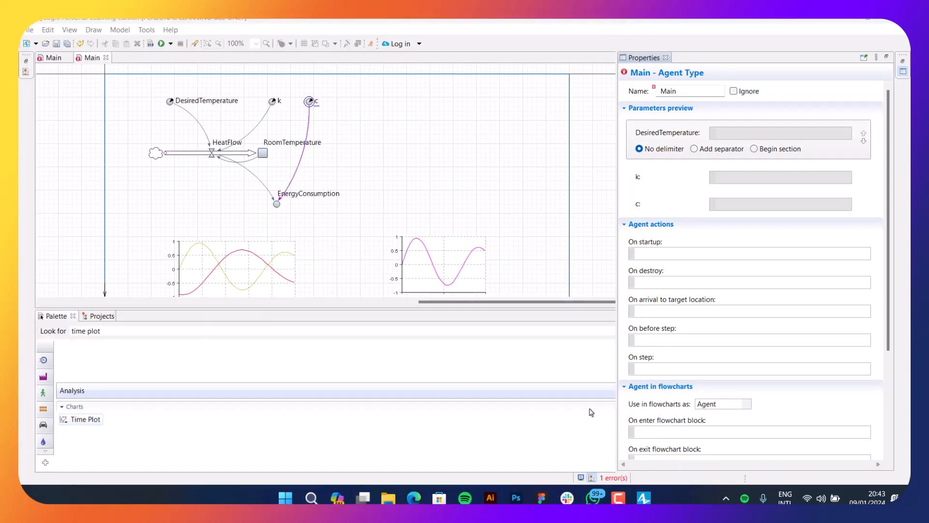
pyautogui.moveTo(414, 497)
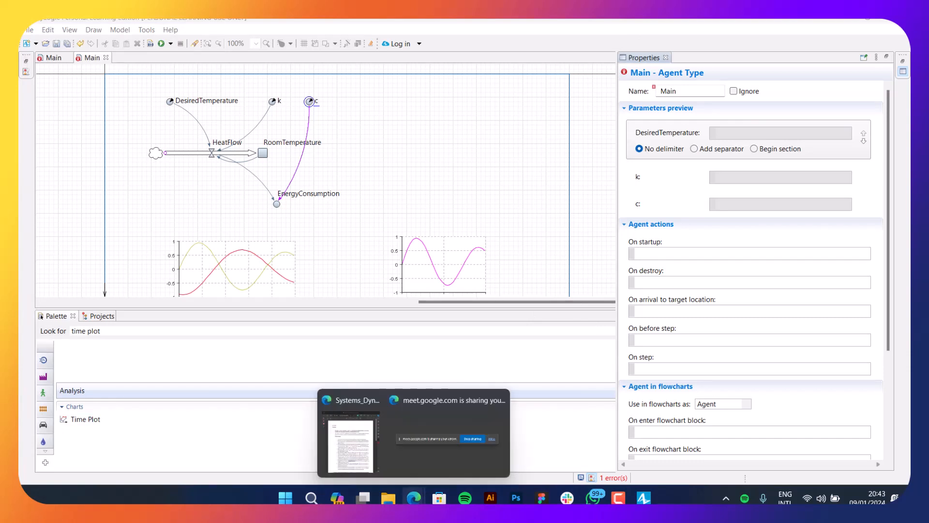
pyautogui.click(361, 447)
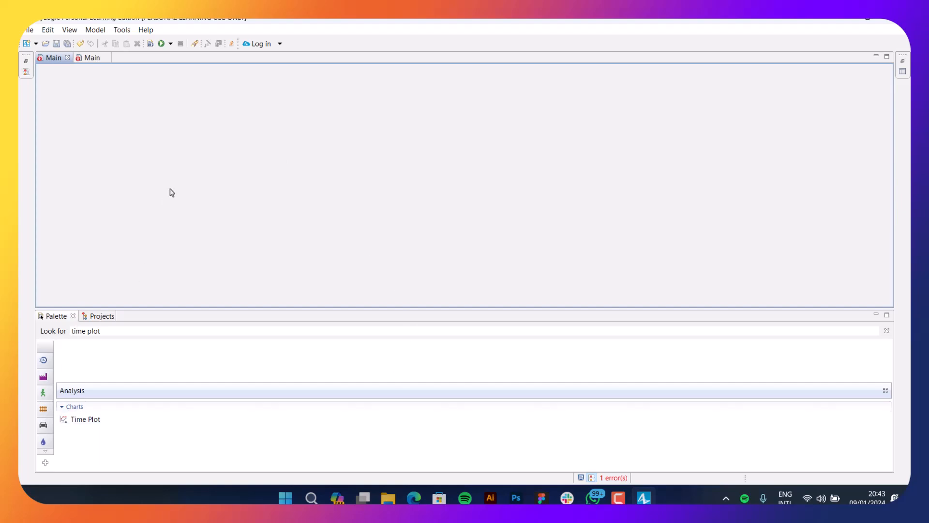
# Step: Close the blank Main editor and open the recent model PredatorPrey.alp
pyautogui.click(67, 58)
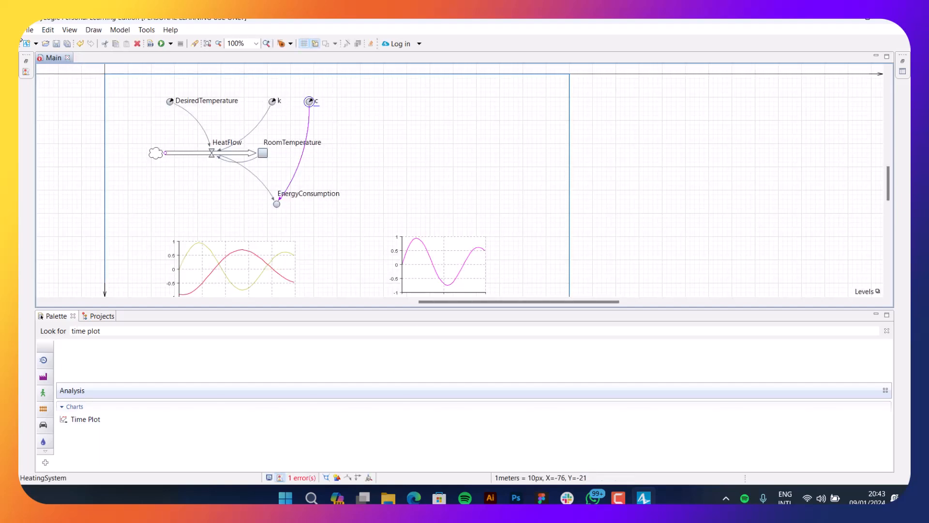
pyautogui.click(29, 32)
pyautogui.moveTo(92, 67)
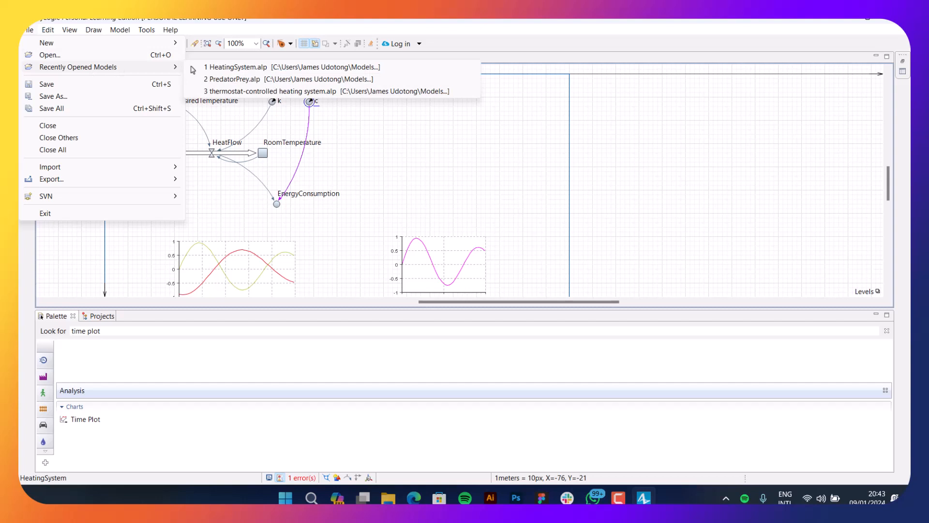
pyautogui.click(228, 78)
pyautogui.click(515, 238)
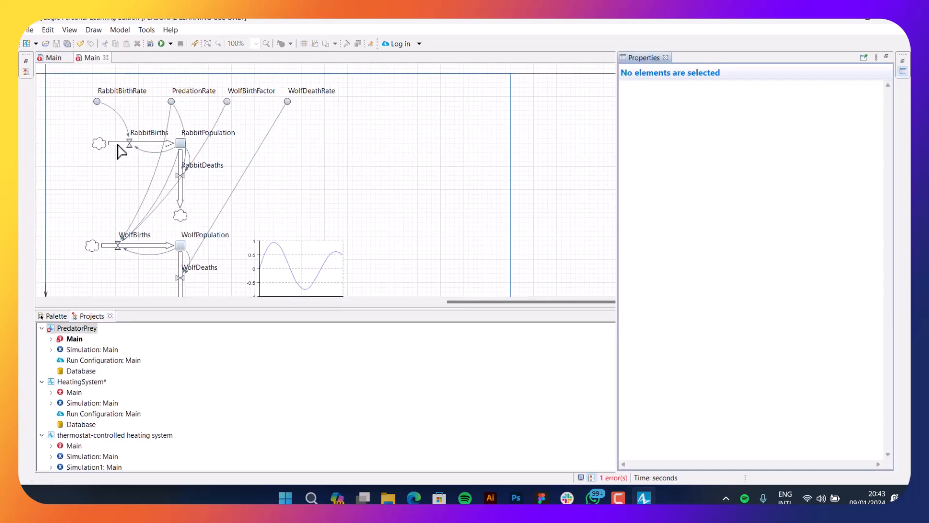
# Step: Look over the rabbit part of the PredatorPrey diagram and read the predator-prey solution steps in the exercise PDF
pyautogui.scroll(1, 145, 201)
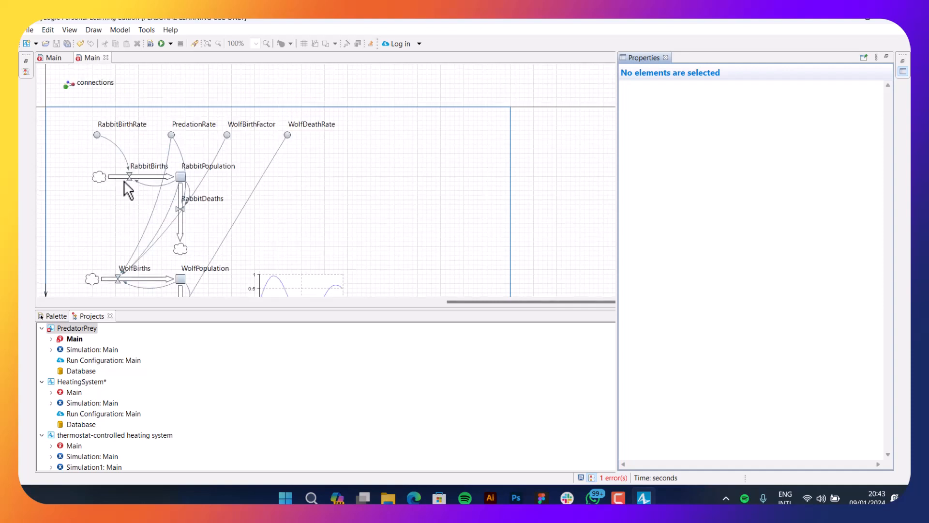
pyautogui.scroll(1, 121, 183)
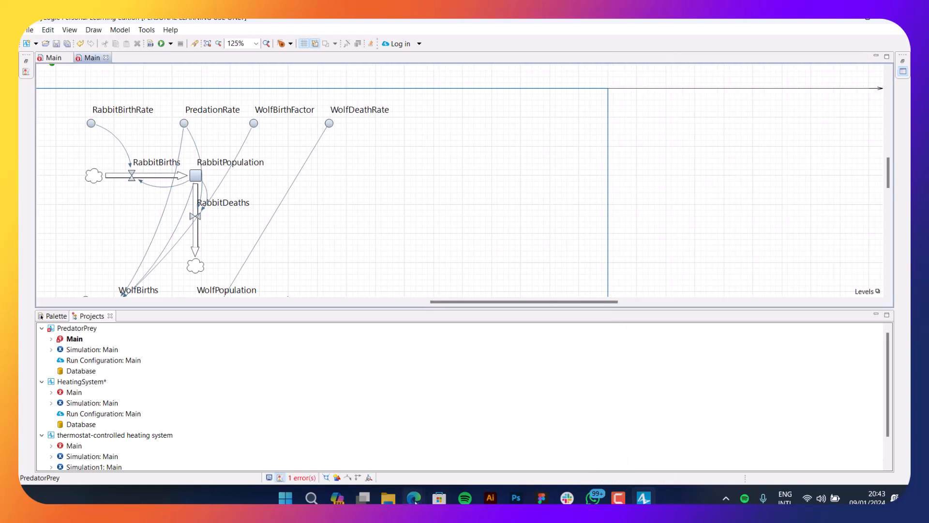
pyautogui.moveTo(414, 498)
pyautogui.click(355, 456)
pyautogui.scroll(-5, 303, 308)
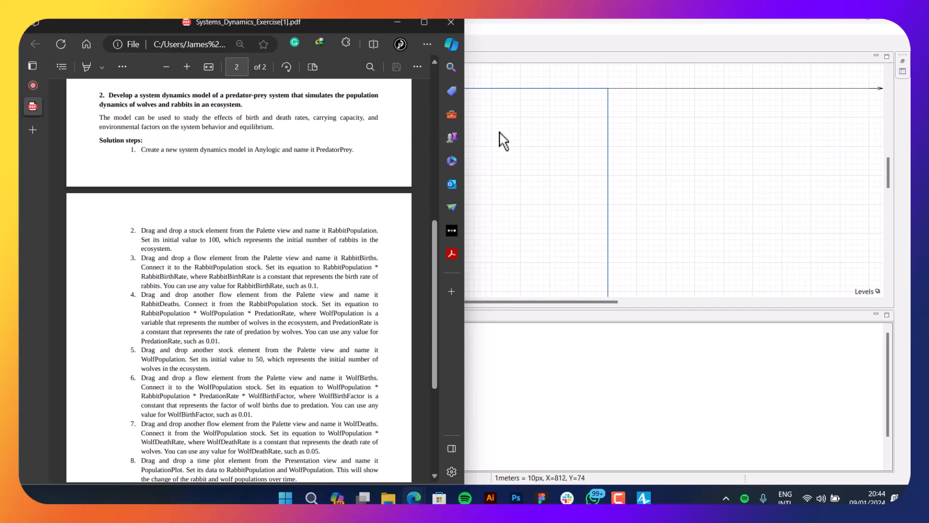
# Step: Switch to the Google Meet tab, open the raised-hand queue, and return to the PredatorPrey model in AnyLogic
pyautogui.click(32, 85)
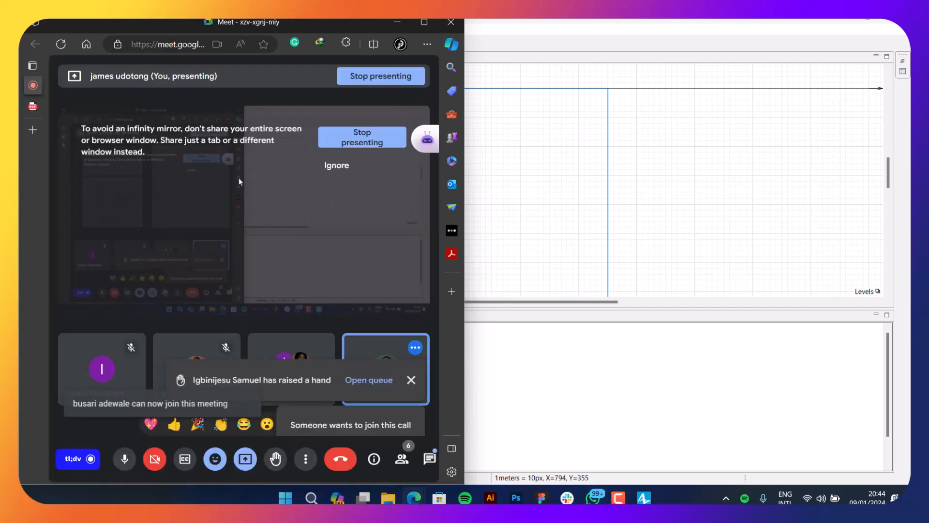
pyautogui.click(360, 388)
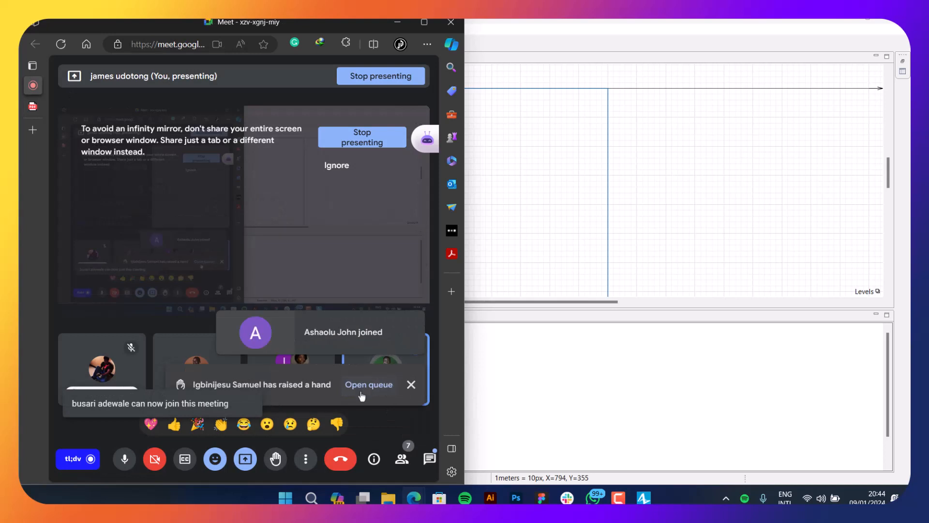
pyautogui.click(499, 193)
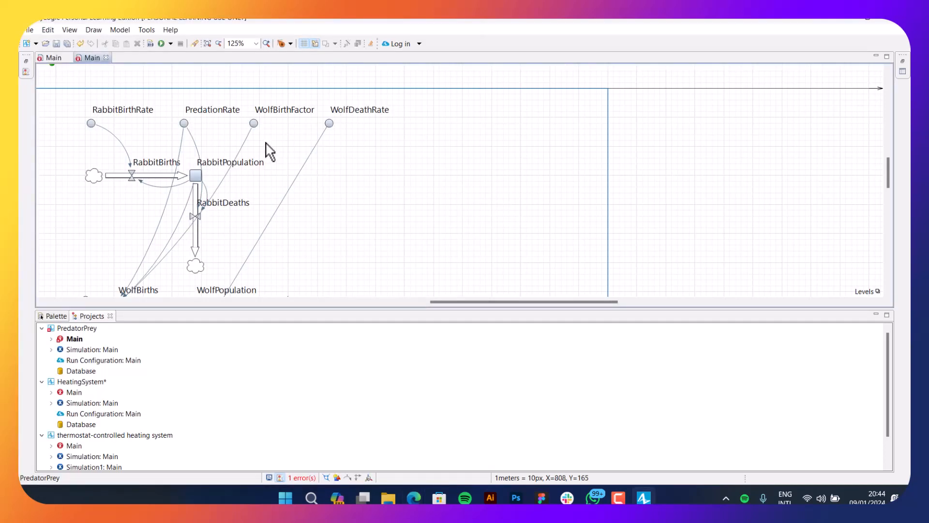
# Step: Move the time plot beside WolfPopulation slightly upward in the PredatorPrey diagram
pyautogui.scroll(-1, 125, 180)
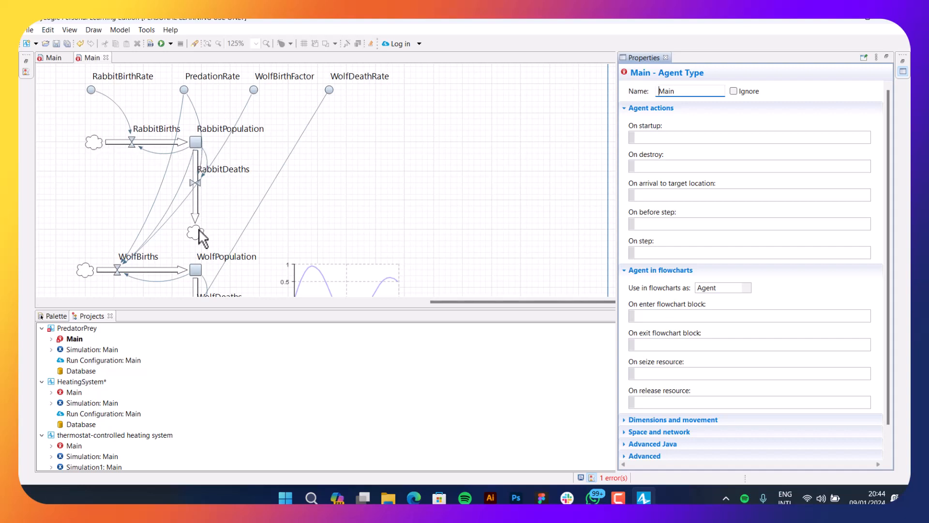
pyautogui.click(290, 220)
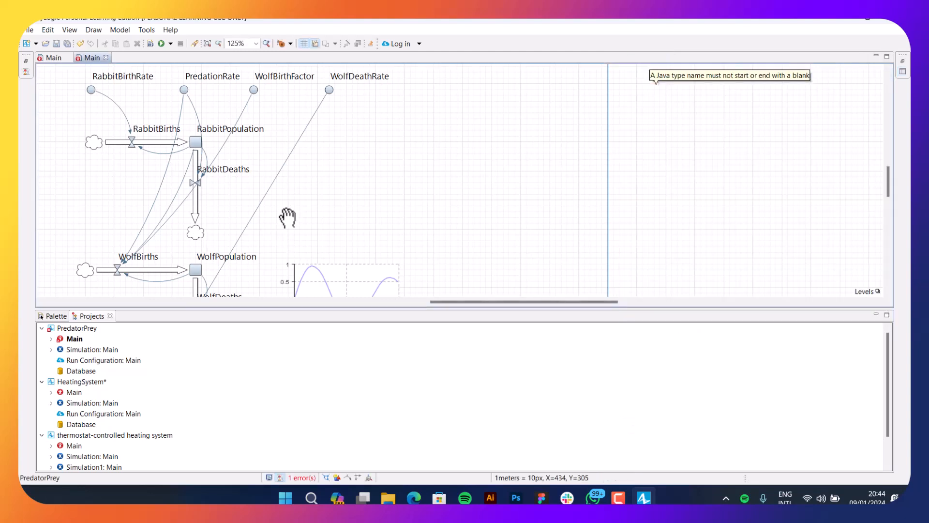
pyautogui.moveTo(288, 218); pyautogui.dragTo(321, 98)
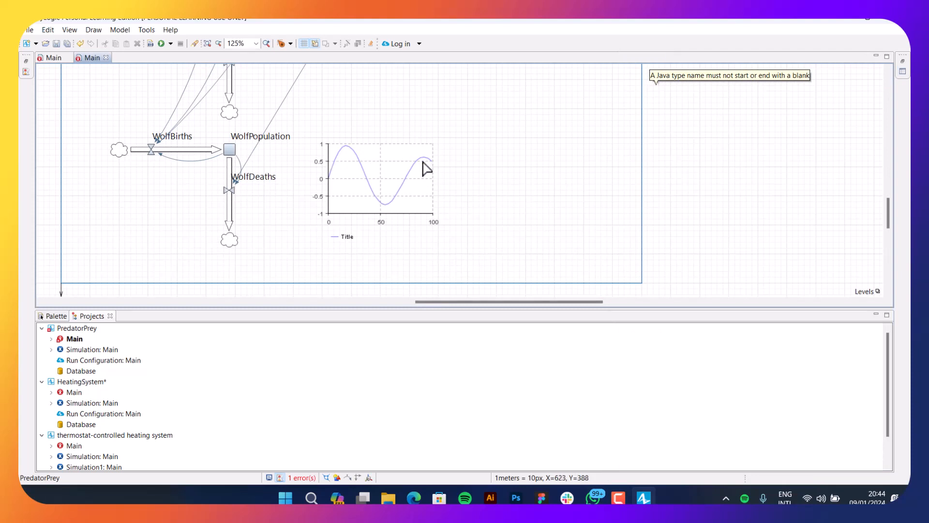
pyautogui.moveTo(426, 168); pyautogui.dragTo(419, 208)
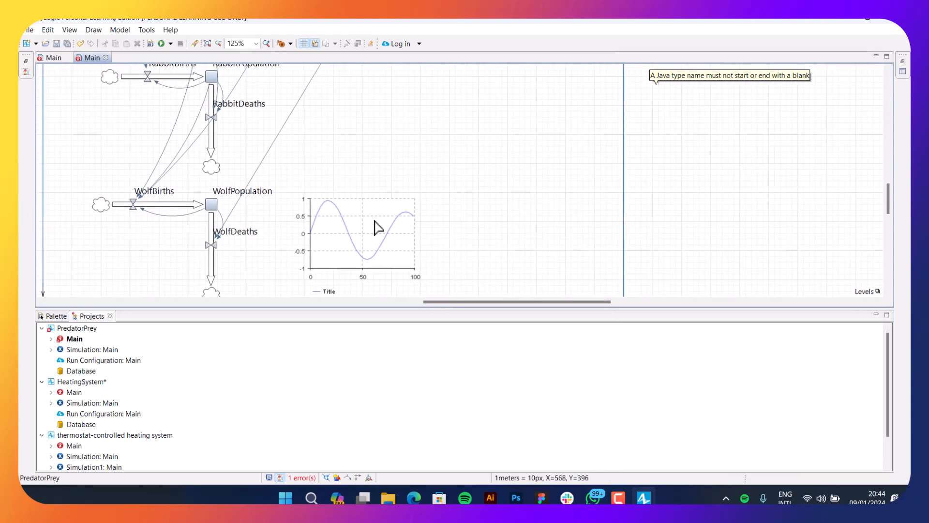
pyautogui.click(377, 227)
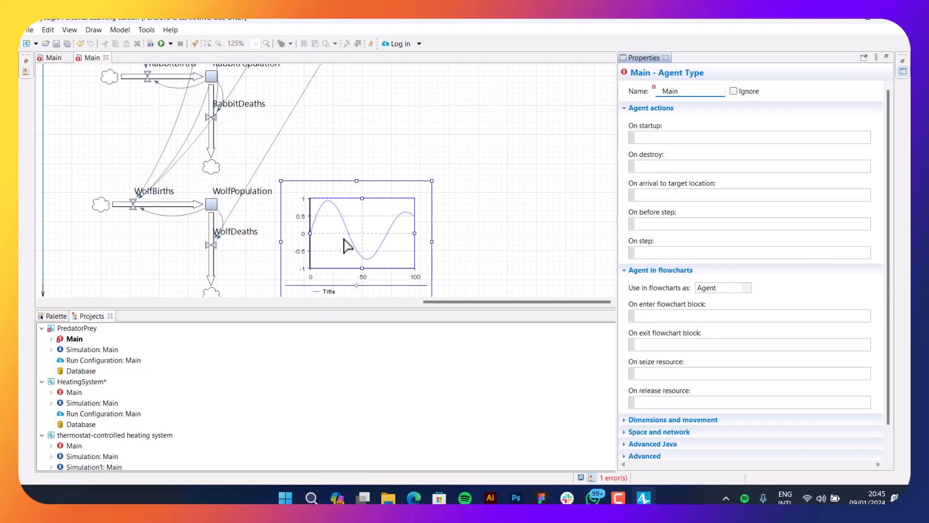
pyautogui.moveTo(346, 240); pyautogui.dragTo(359, 227)
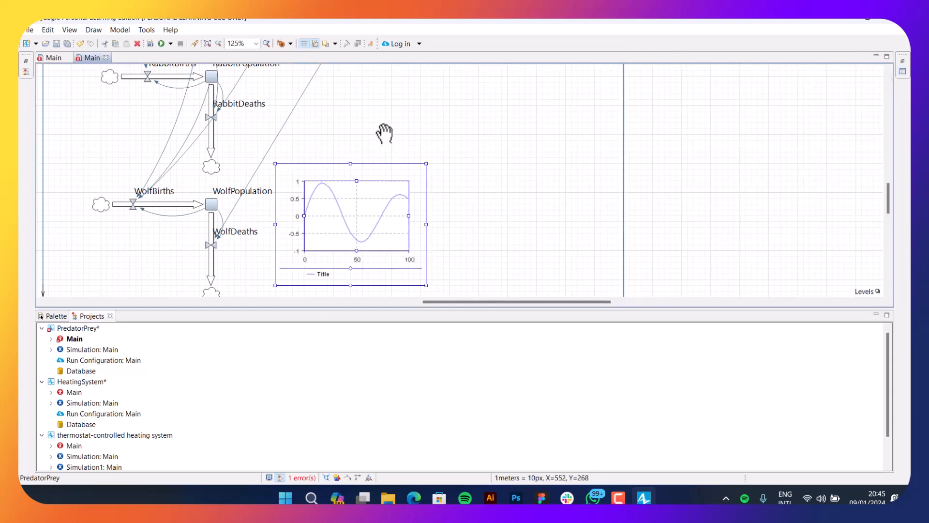
# Step: Look over the upper part of the PredatorPrey diagram and select the WolfBirthFactor variable
pyautogui.moveTo(385, 133); pyautogui.dragTo(373, 169)
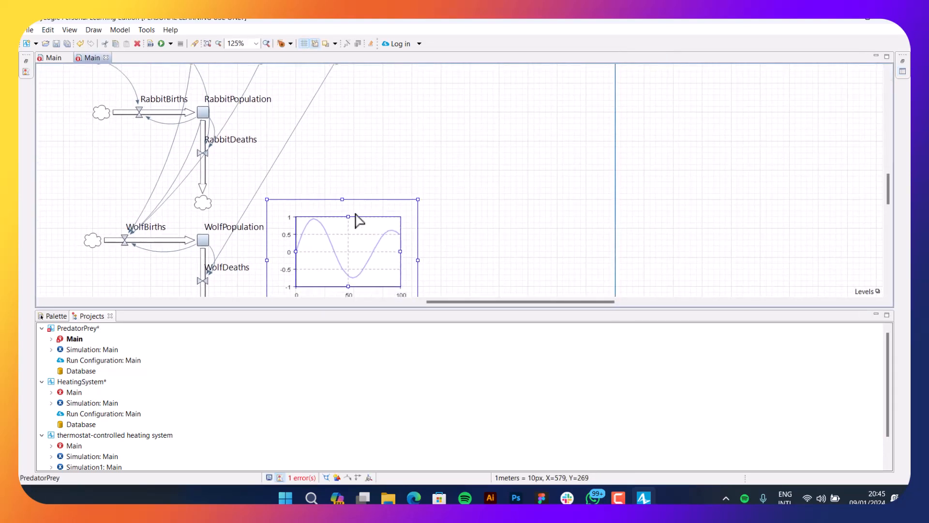
pyautogui.moveTo(328, 138); pyautogui.dragTo(364, 204)
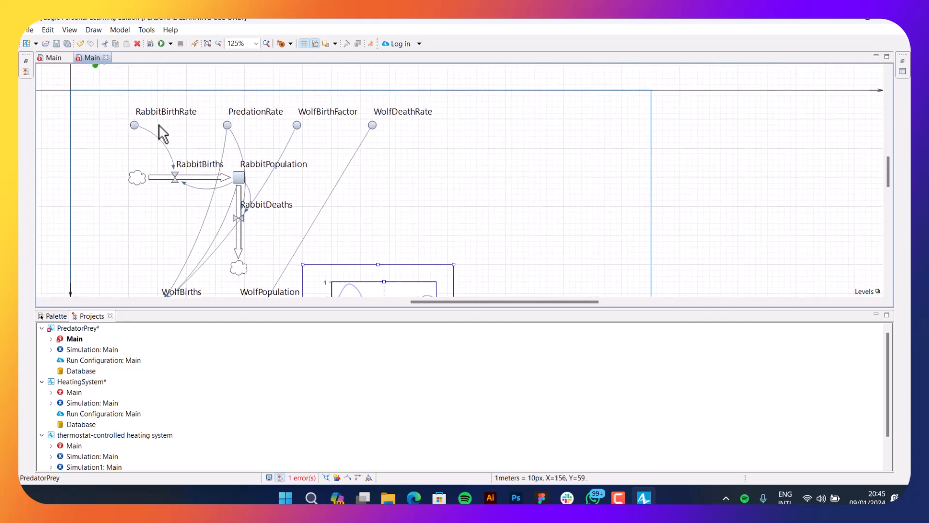
pyautogui.moveTo(271, 190); pyautogui.dragTo(273, 178)
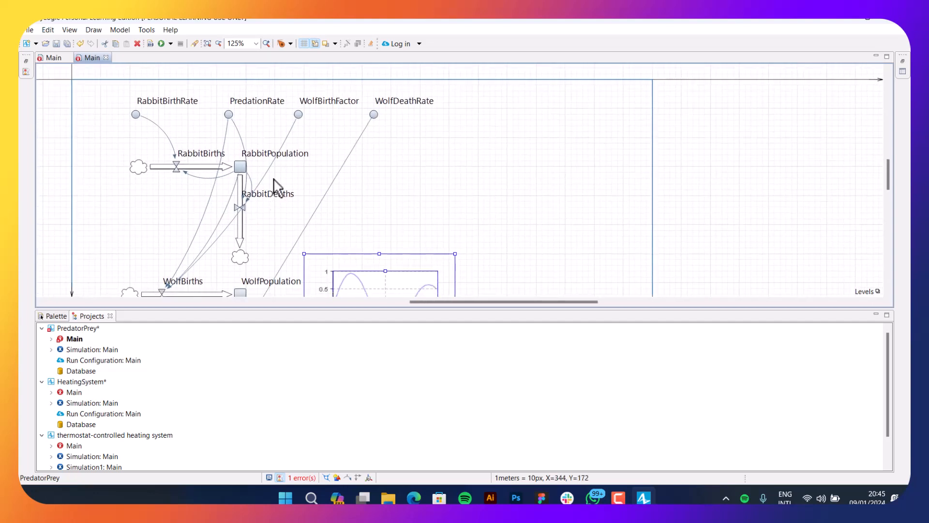
pyautogui.click(298, 116)
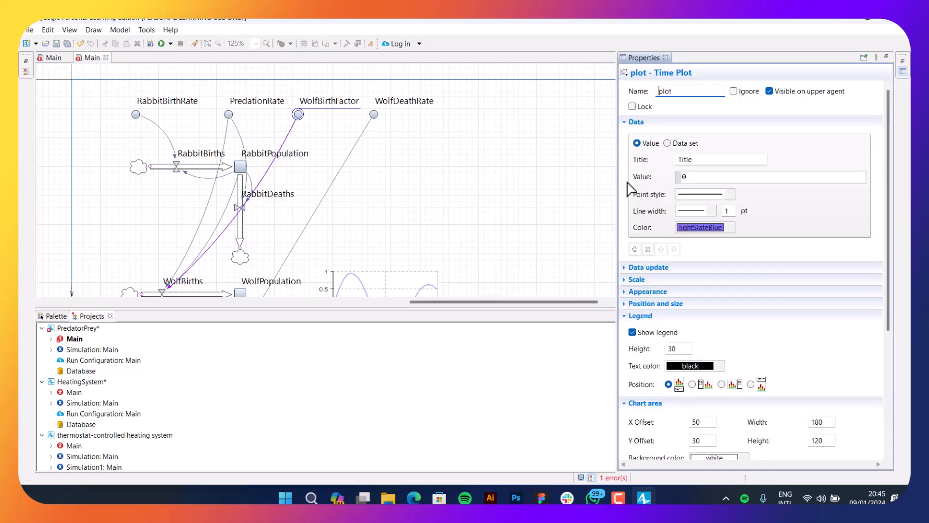
pyautogui.moveTo(619, 497)
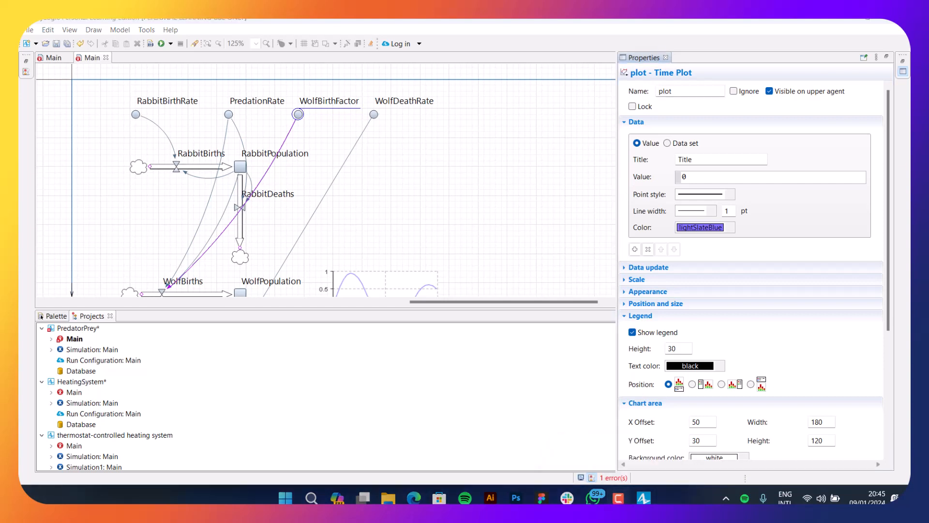